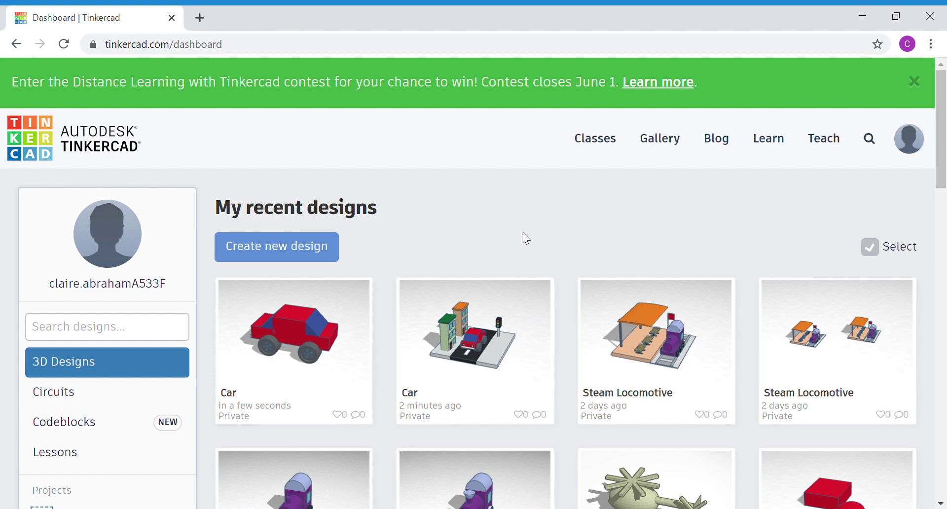
# Open the most recent Car design and group all the car's parts into one solid with Multicolor enabled
pyautogui.moveTo(317, 329)
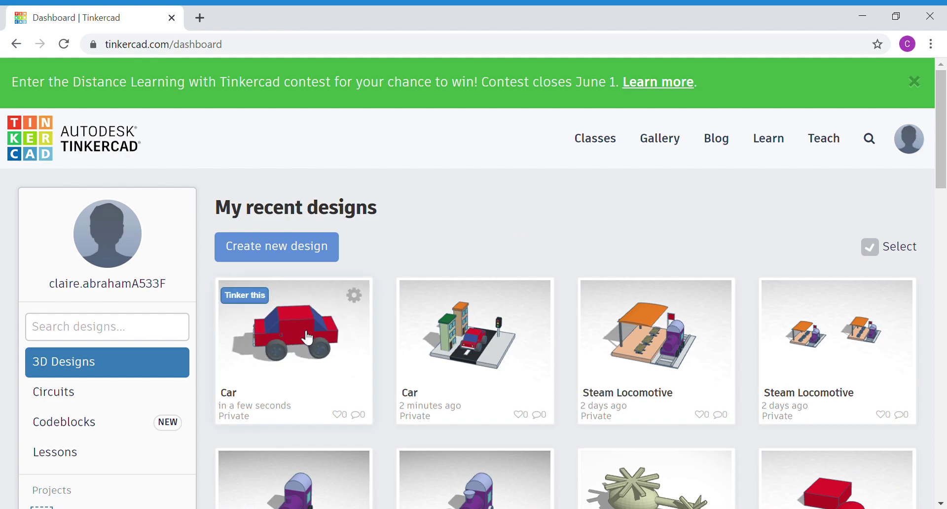
pyautogui.click(246, 302)
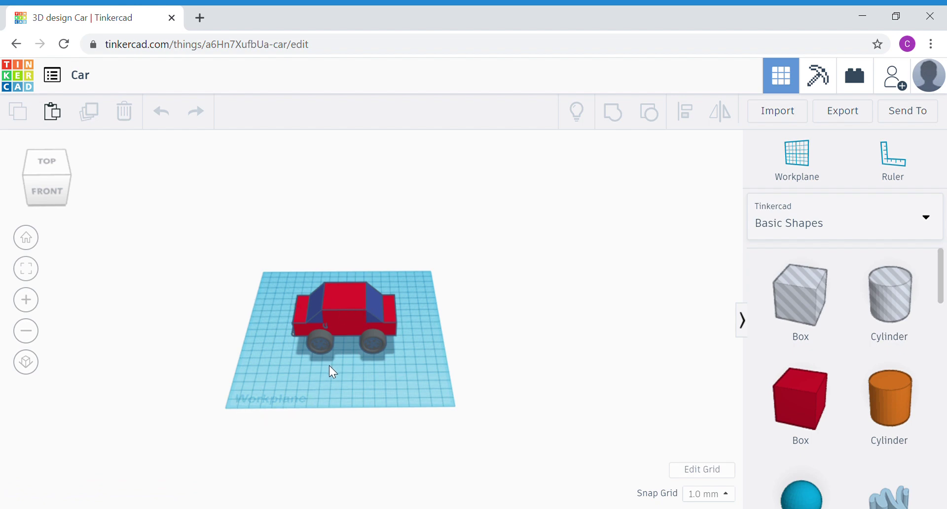
pyautogui.moveTo(272, 270); pyautogui.dragTo(416, 372)
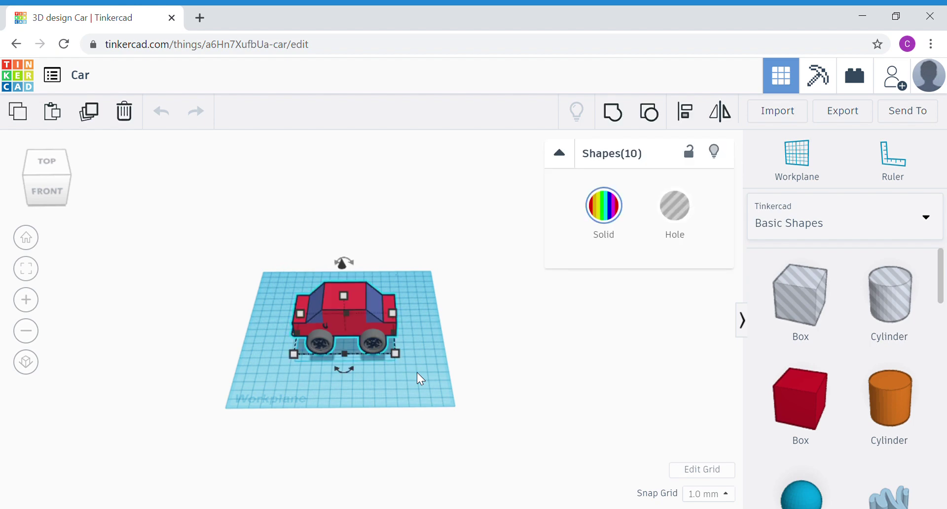
pyautogui.click(624, 125)
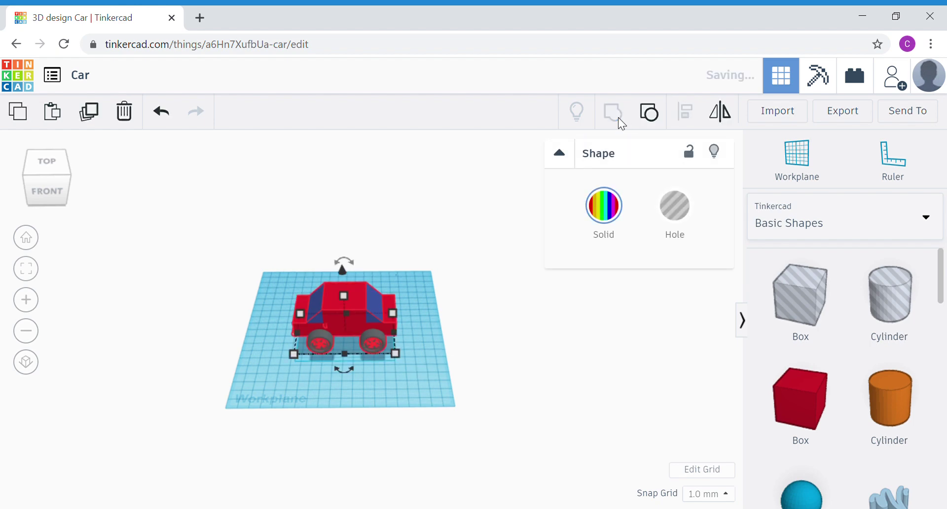
pyautogui.click(610, 228)
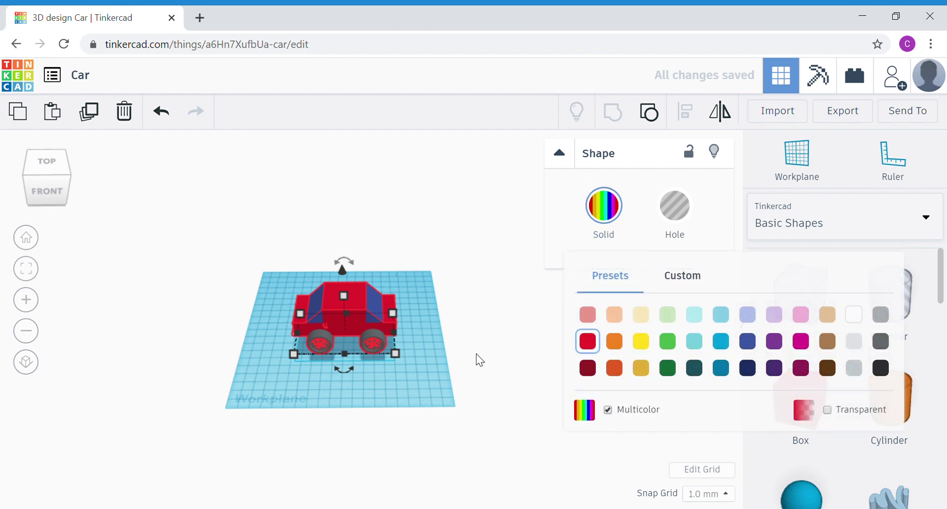
# Move the grouped car off the workplane, beside its rear right corner
pyautogui.click(361, 330)
pyautogui.moveTo(359, 326); pyautogui.dragTo(506, 281)
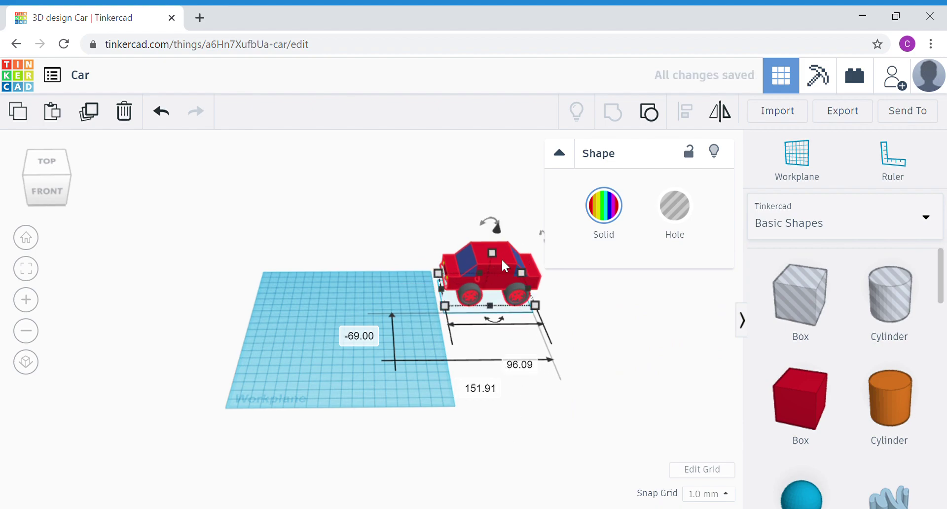
pyautogui.click(394, 297)
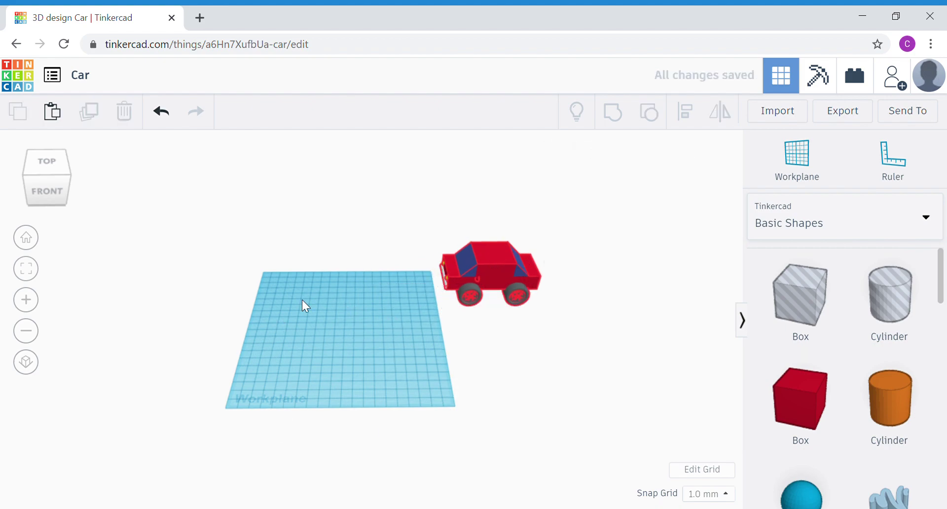
# Place a solid box on the workplane and set its footprint to 60 mm wide by 200 mm long
pyautogui.scroll(3, 266, 360)
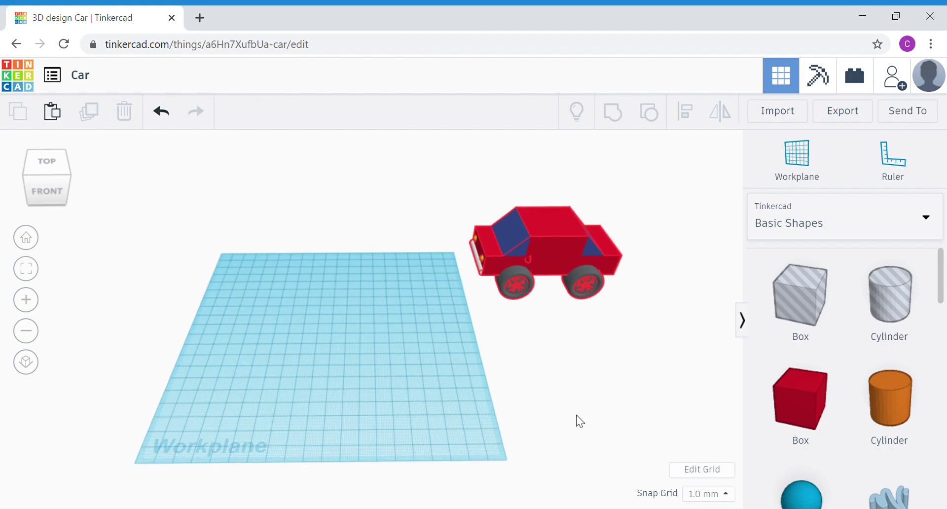
pyautogui.moveTo(803, 391); pyautogui.dragTo(259, 351)
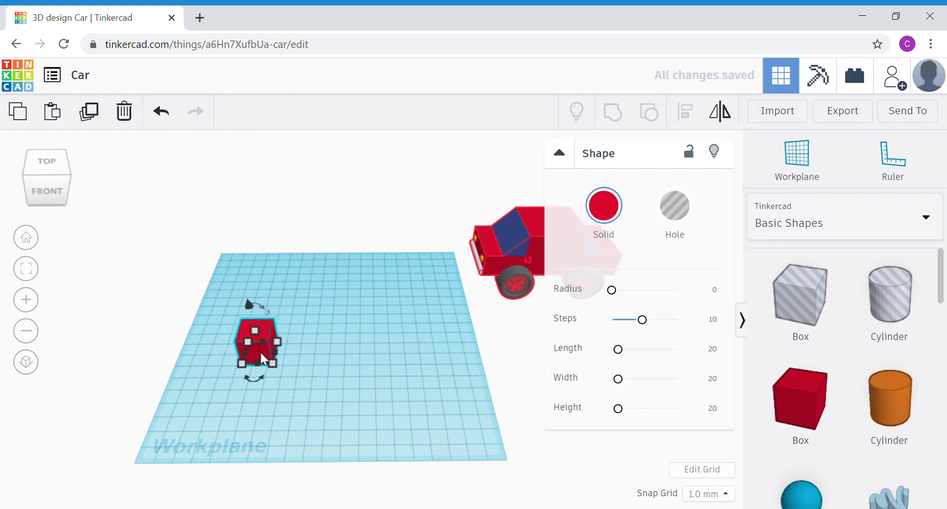
pyautogui.moveTo(272, 359)
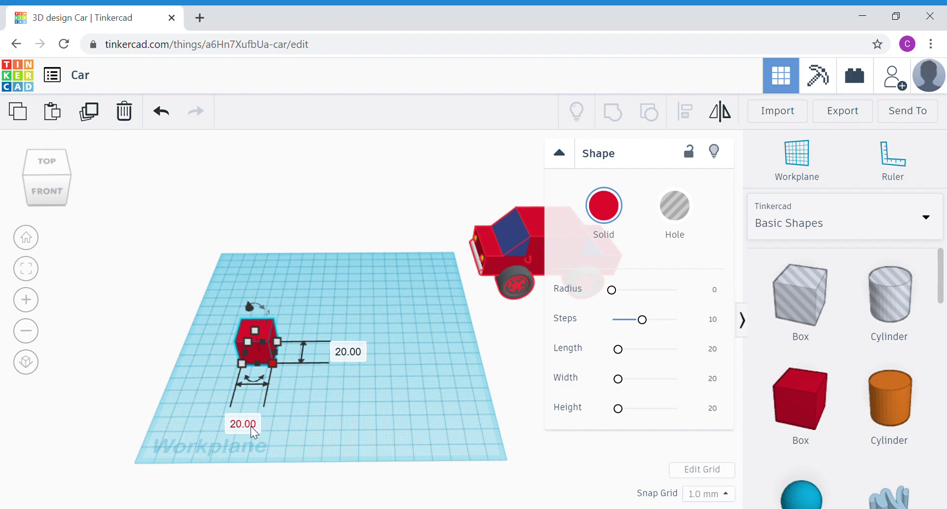
pyautogui.write('60')
pyautogui.press('Return')
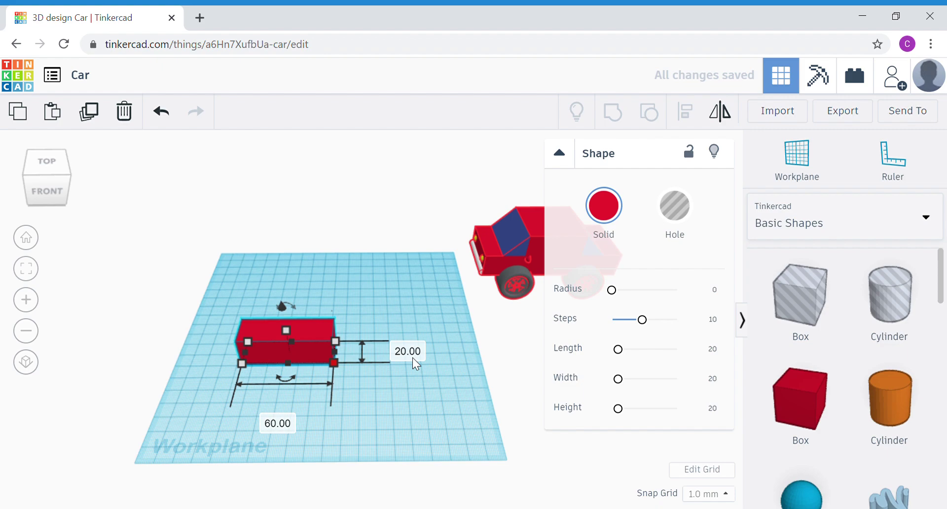
pyautogui.write('200')
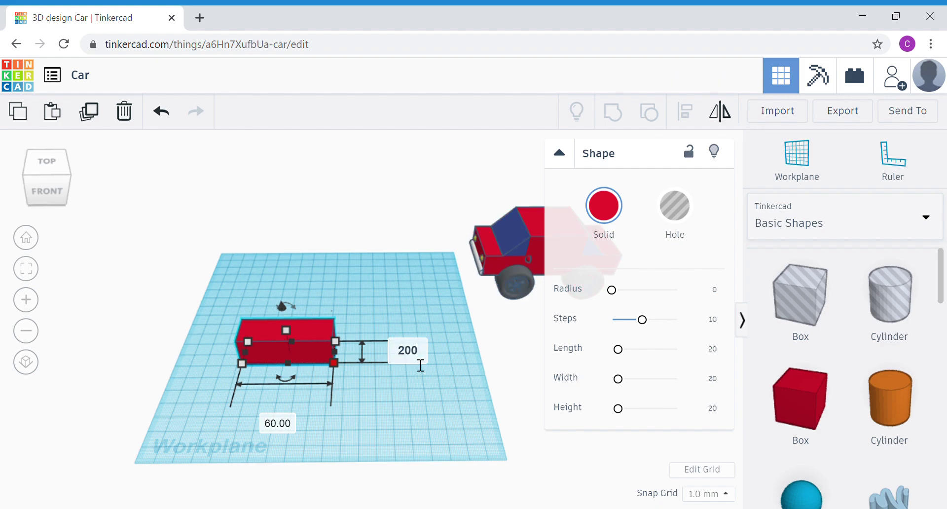
pyautogui.press('Return')
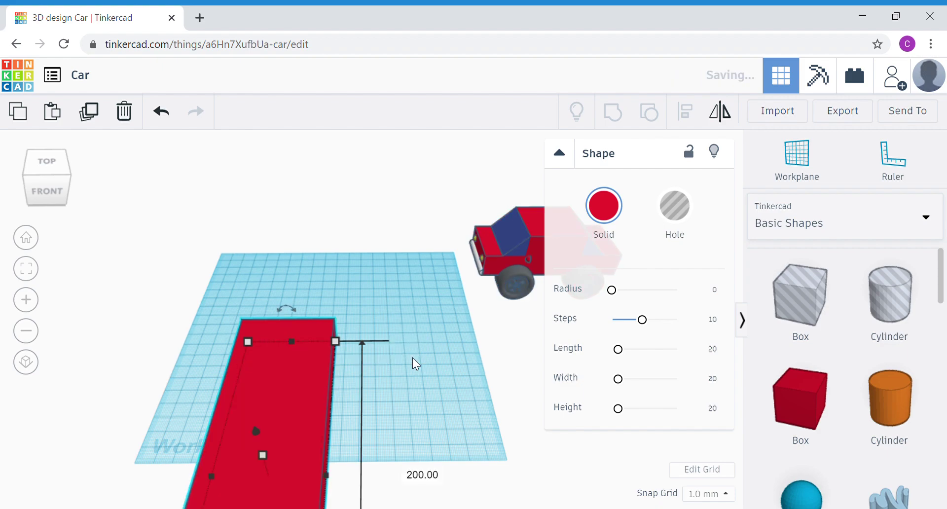
# Align the long box with the workplane's left edge and set its height to 10 mm
pyautogui.moveTo(311, 422); pyautogui.dragTo(264, 293)
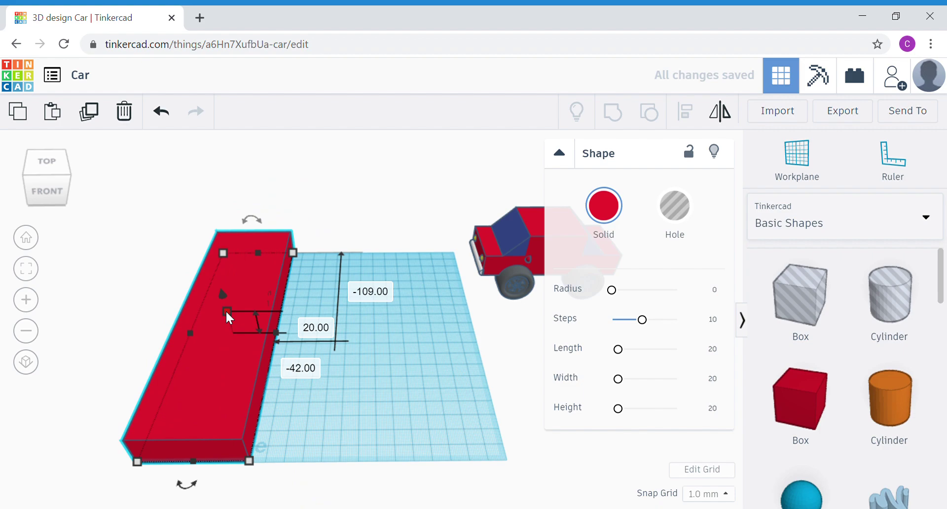
pyautogui.click(312, 323)
pyautogui.write('10')
pyautogui.press('Return')
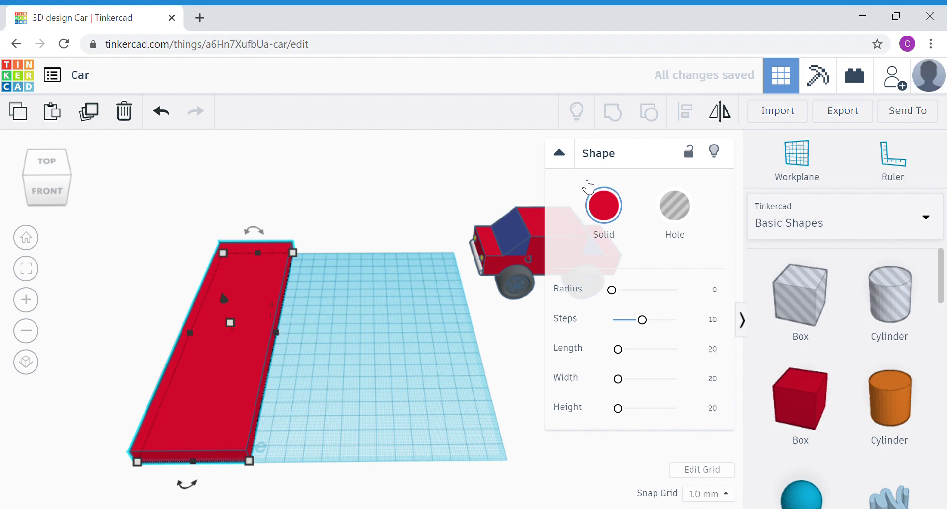
# Colour the slab light grey and place a duplicate of it along the workplane's opposite edge
pyautogui.click(604, 205)
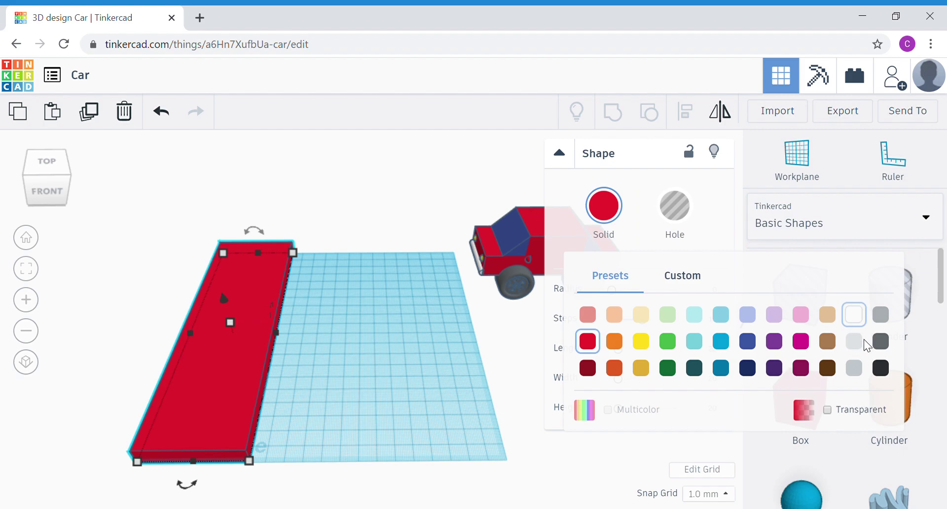
pyautogui.click(853, 341)
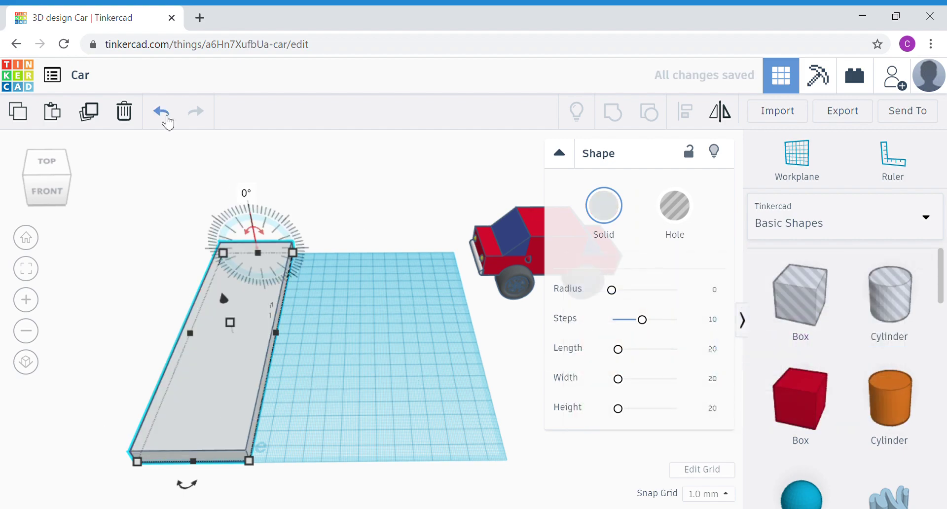
pyautogui.click(91, 122)
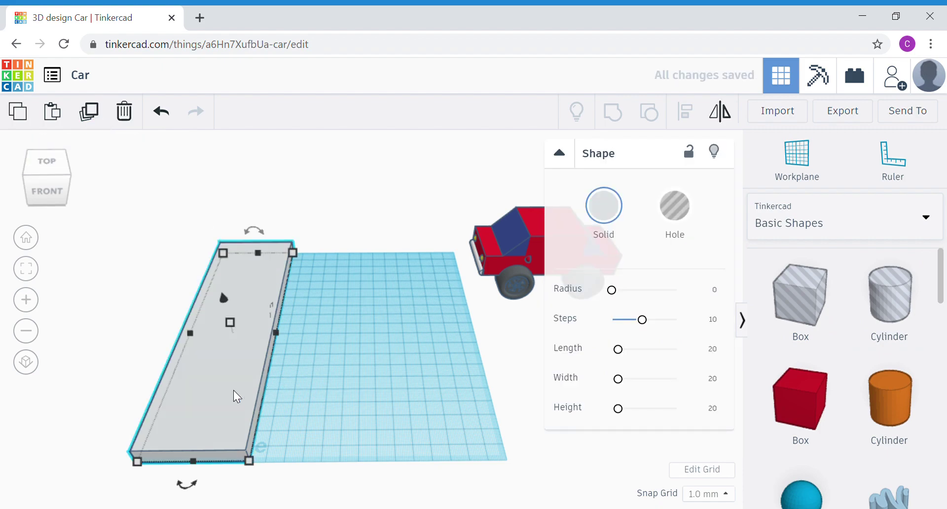
pyautogui.moveTo(223, 386); pyautogui.dragTo(457, 387)
pyautogui.click(330, 411)
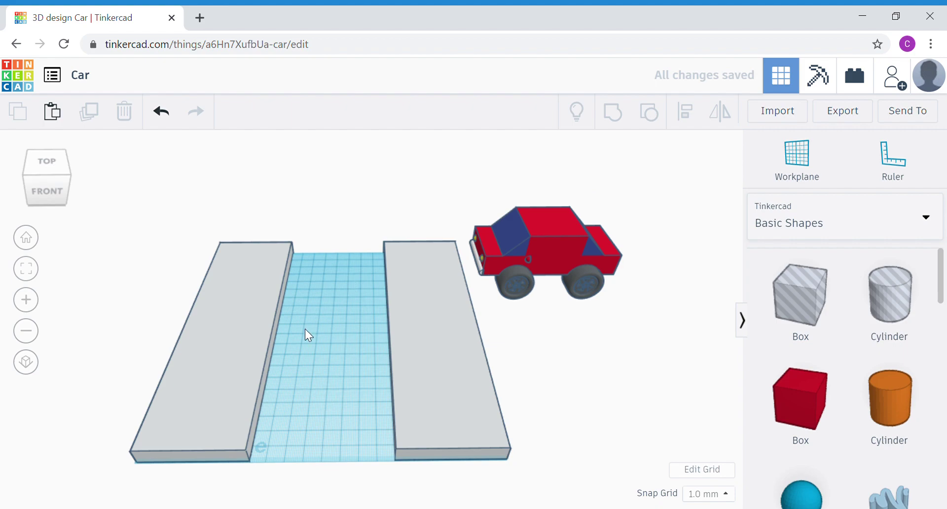
# Add a solid box between the grey slabs and set its footprint to 80 mm wide by 200 mm long
pyautogui.moveTo(802, 409); pyautogui.dragTo(323, 325)
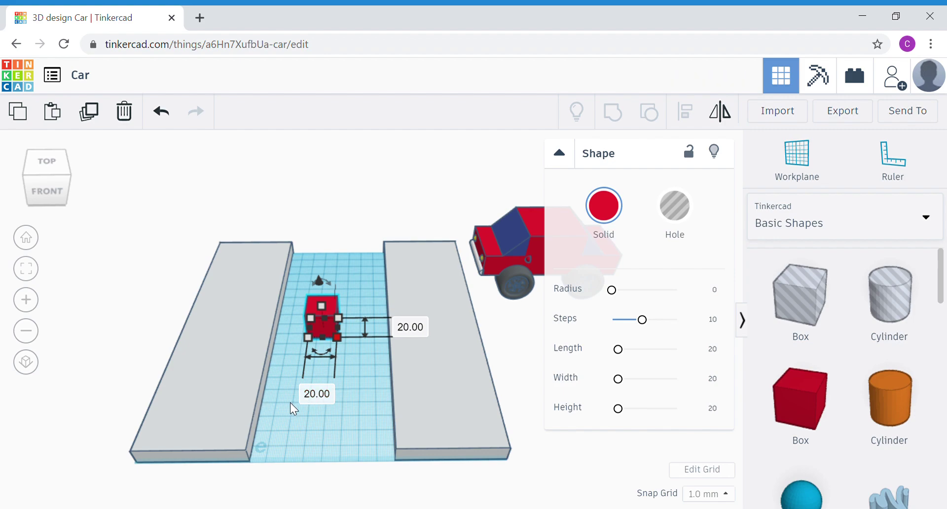
pyautogui.write('80')
pyautogui.press('Return')
pyautogui.click(495, 327)
pyautogui.write('200')
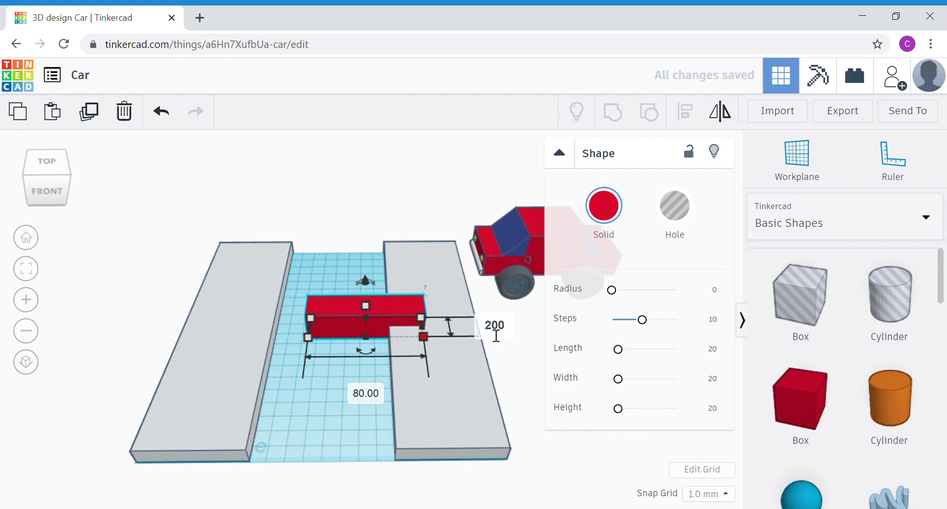
pyautogui.press('Return')
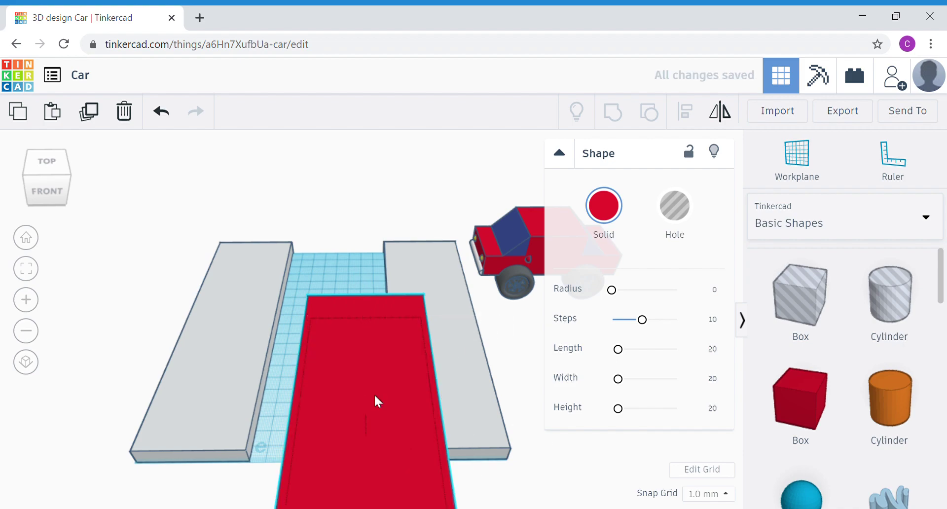
# Move the red box into the gap between the grey slabs, flush with their ends, and set its height to 10 mm
pyautogui.hotkey('ctrl', 'z')
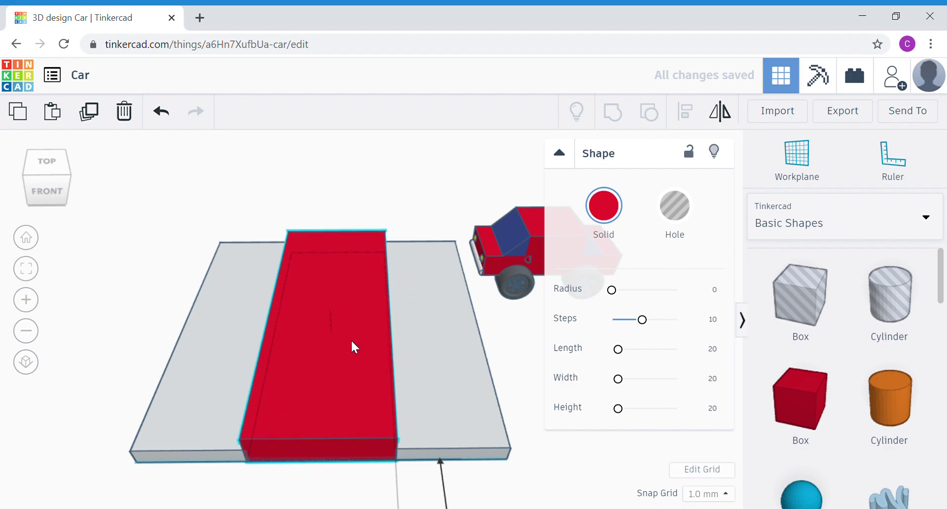
pyautogui.moveTo(351, 338); pyautogui.dragTo(352, 341)
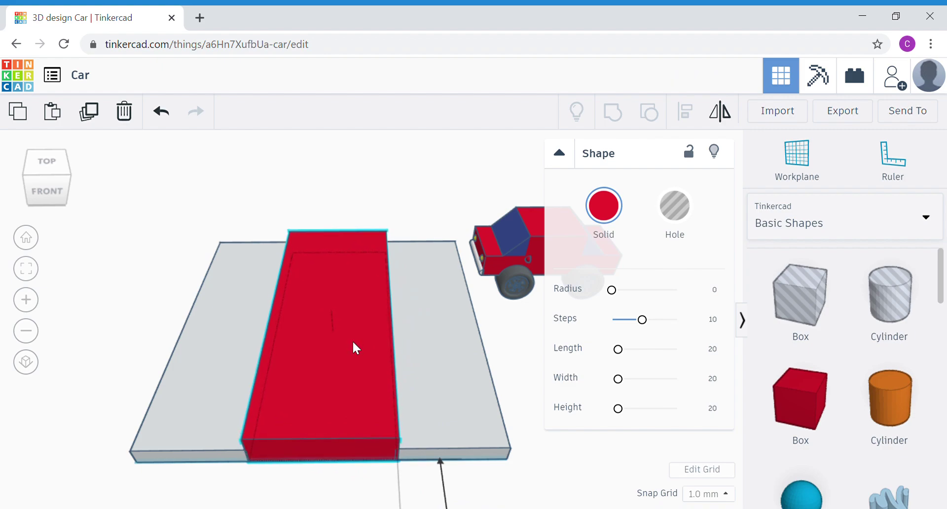
pyautogui.press('Left')
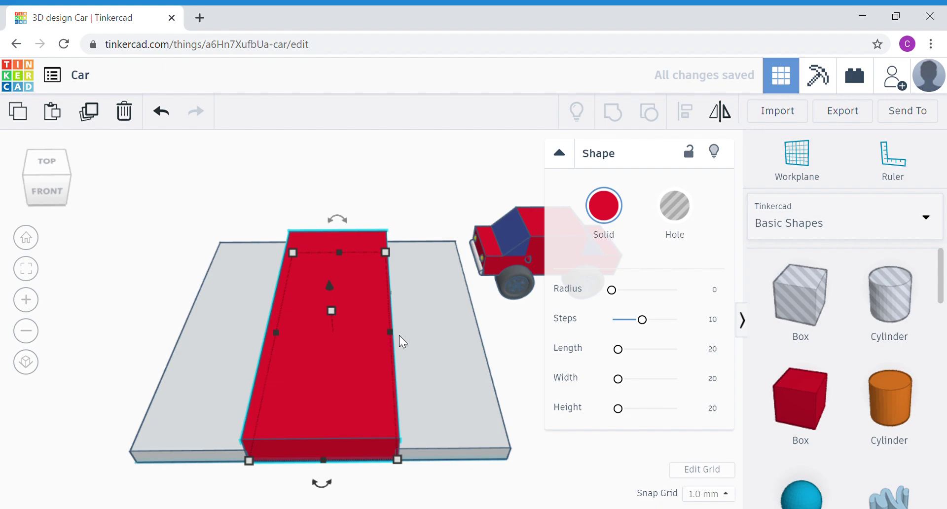
pyautogui.moveTo(330, 310)
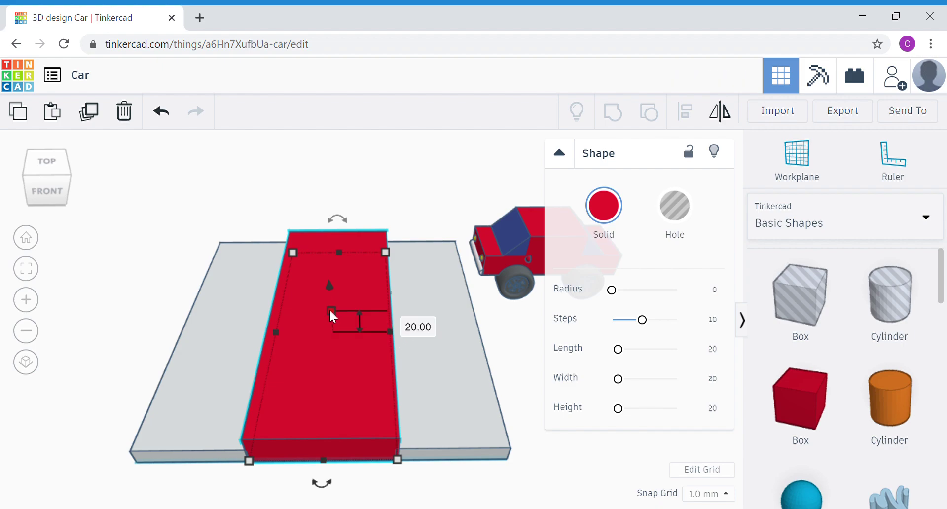
pyautogui.write('10')
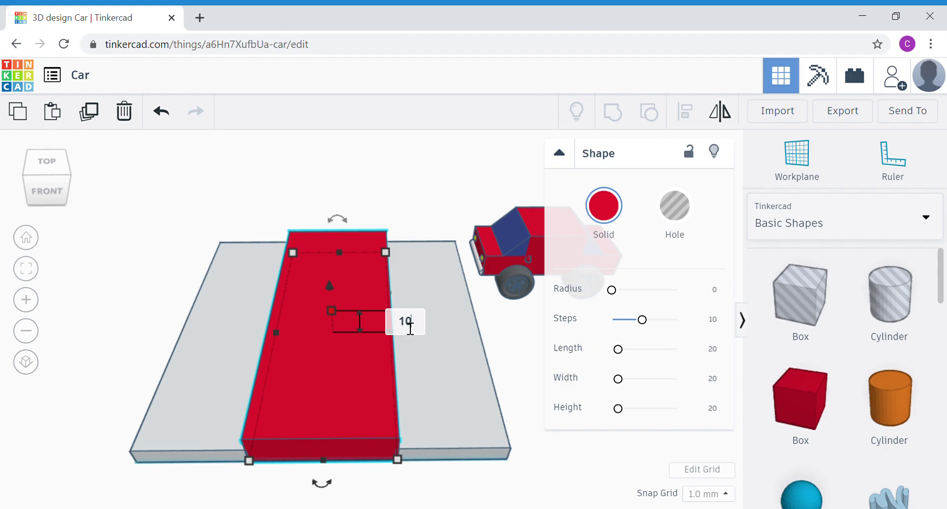
pyautogui.press('Return')
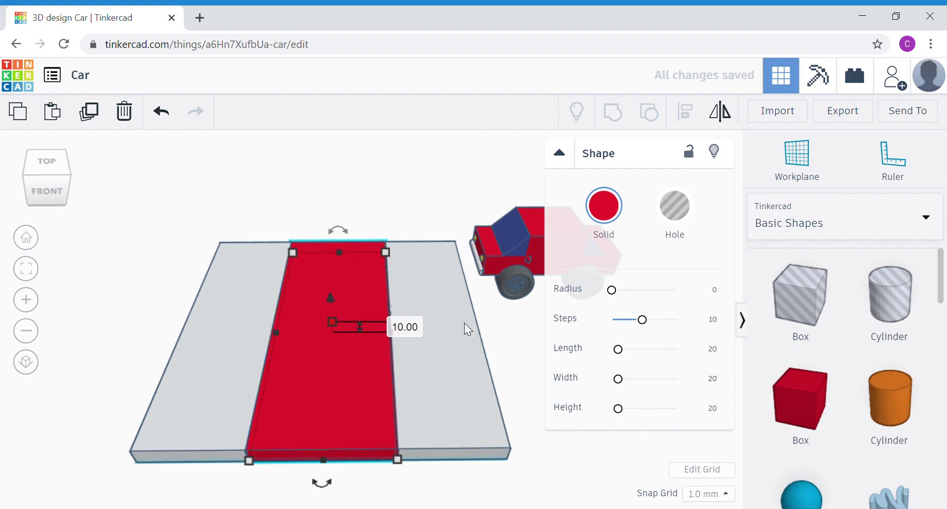
# Colour the middle slab black and narrow it slightly from its right side to fit between the grey slabs
pyautogui.click(604, 205)
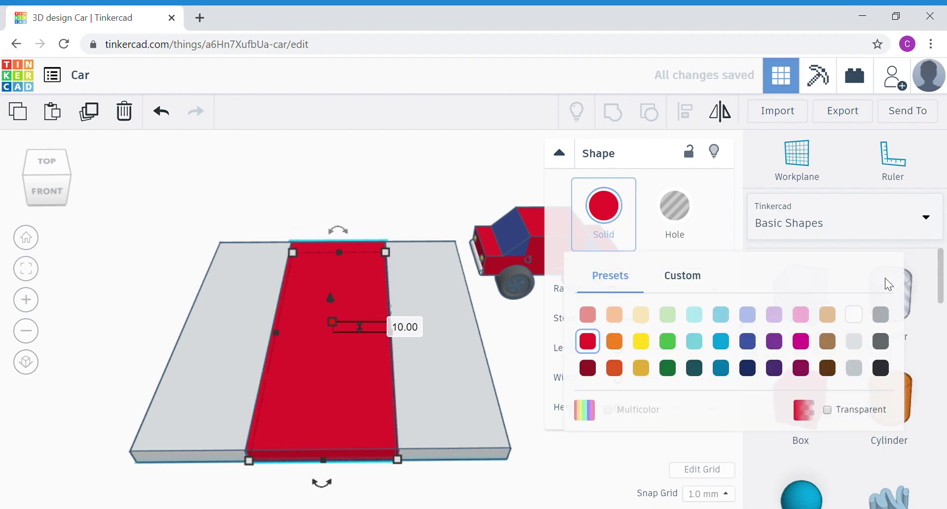
pyautogui.click(881, 367)
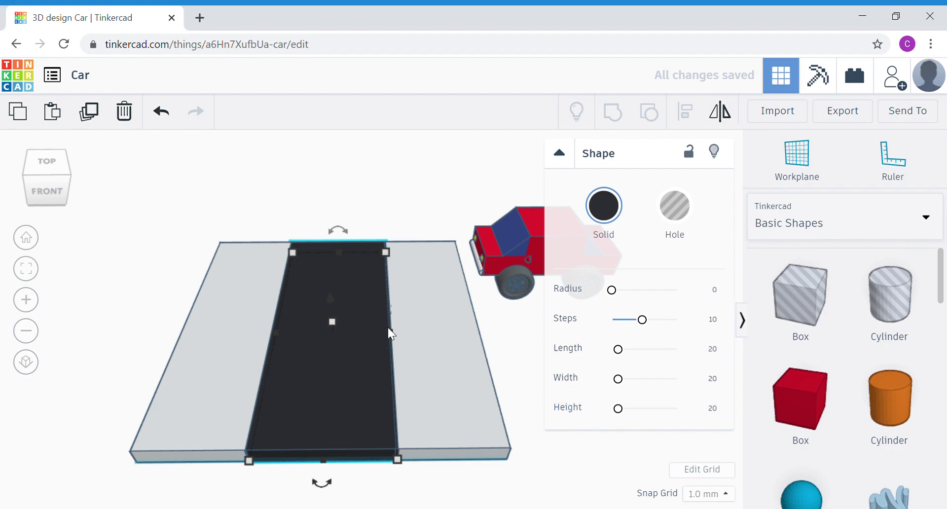
pyautogui.moveTo(387, 332); pyautogui.dragTo(389, 339)
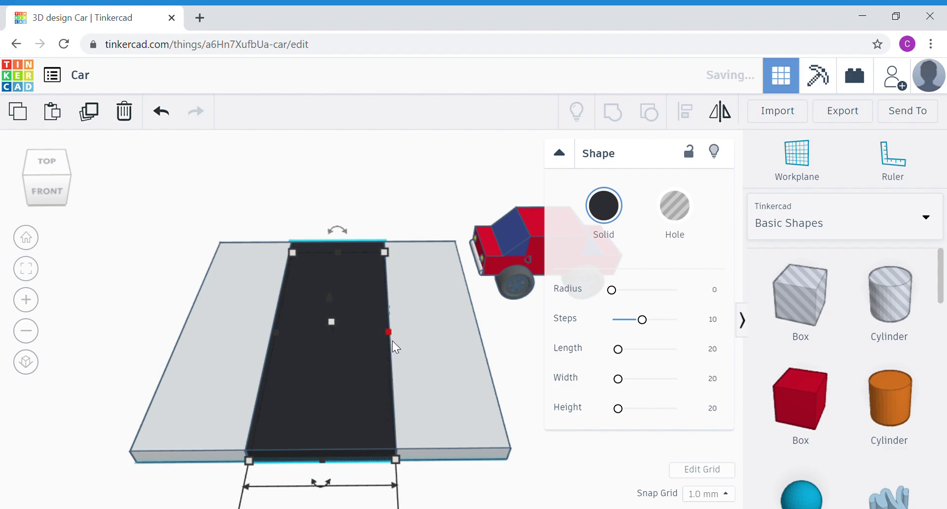
pyautogui.click(500, 370)
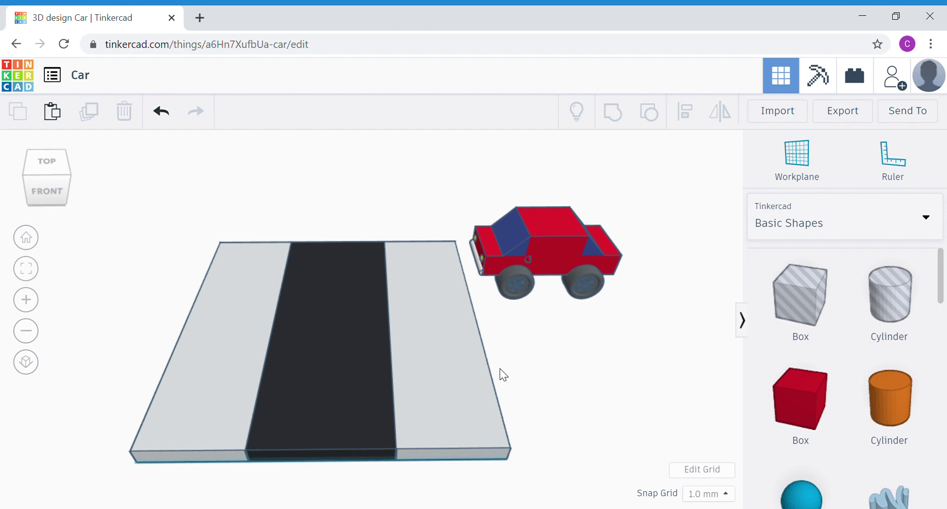
# Place a solid box on the near part of the black road and set its footprint to 10 mm wide by 30 mm long
pyautogui.moveTo(799, 406); pyautogui.dragTo(325, 416)
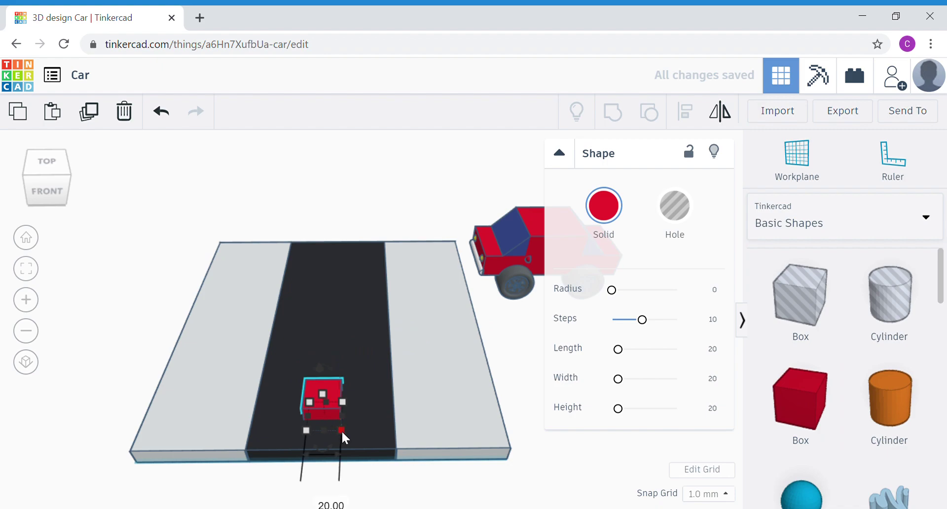
pyautogui.click(323, 499)
pyautogui.write('30')
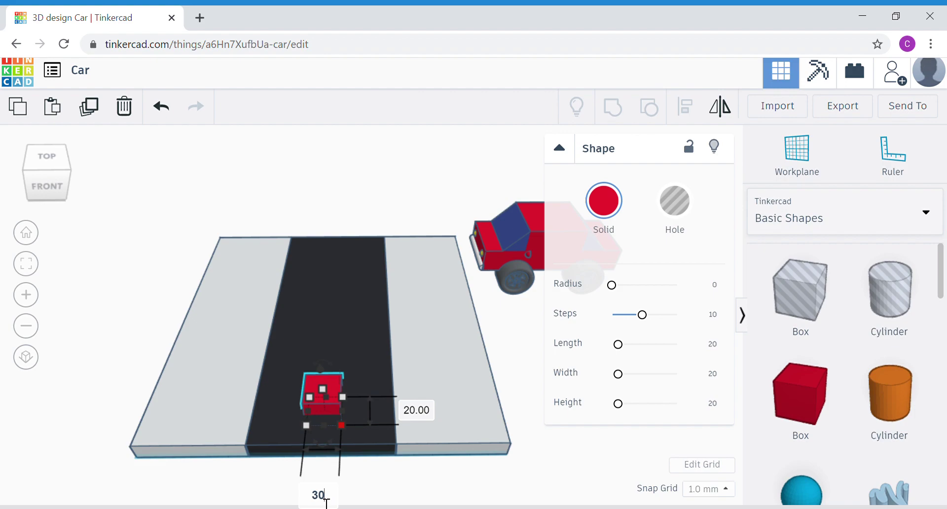
pyautogui.press('Return')
pyautogui.click(452, 418)
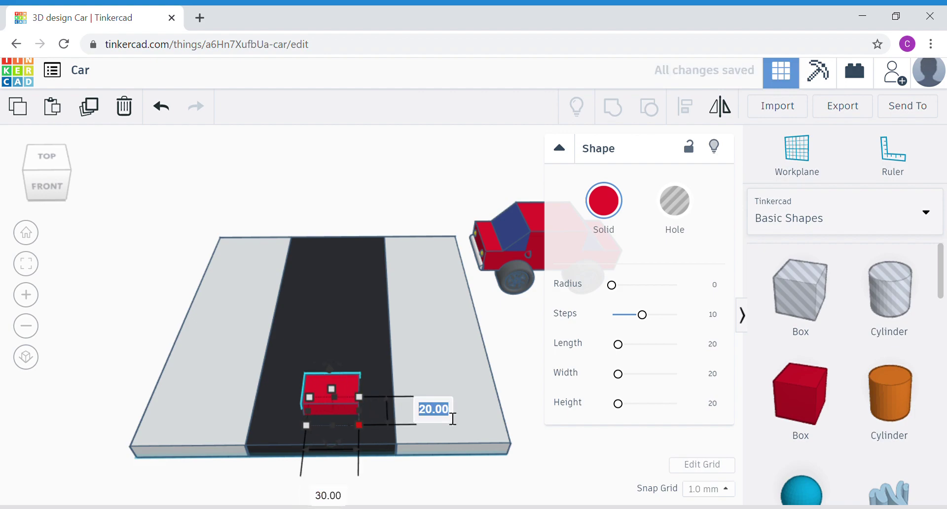
pyautogui.click(341, 497)
pyautogui.write('10')
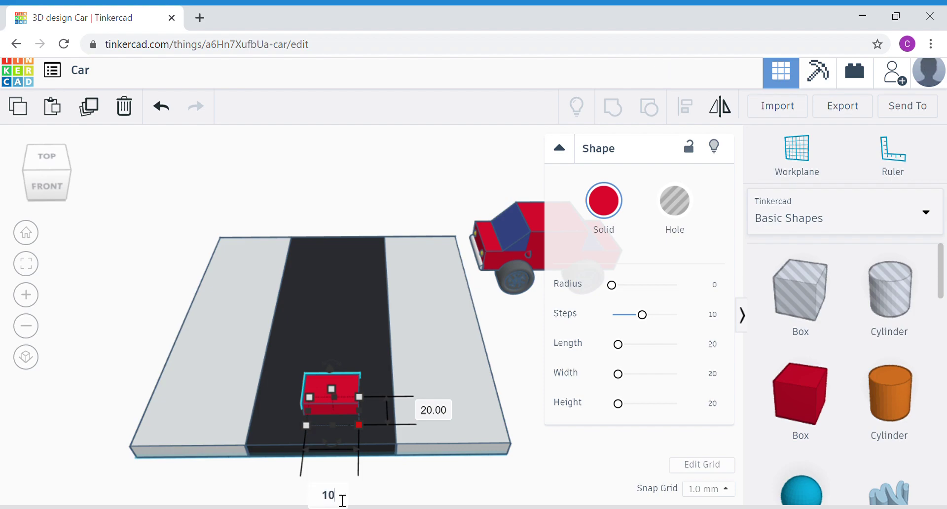
pyautogui.press('Return')
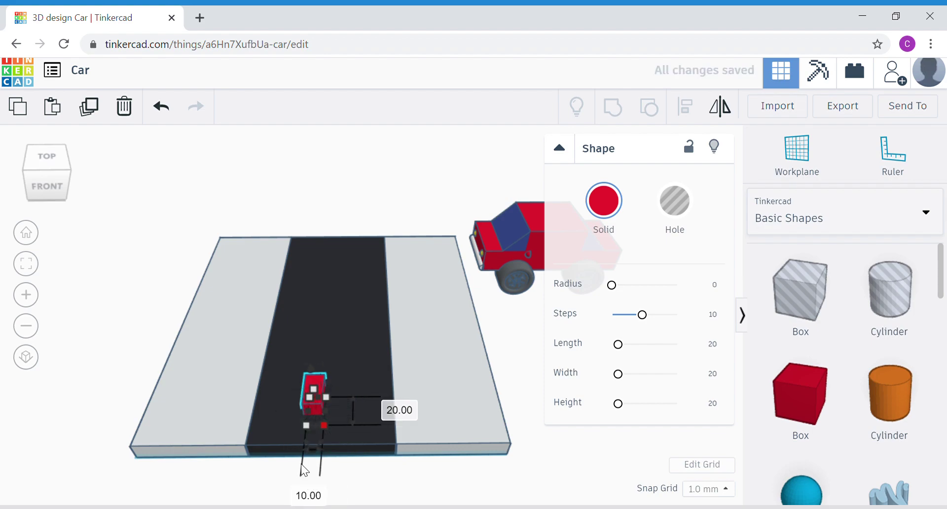
pyautogui.click(406, 409)
pyautogui.write('30')
pyautogui.press('Return')
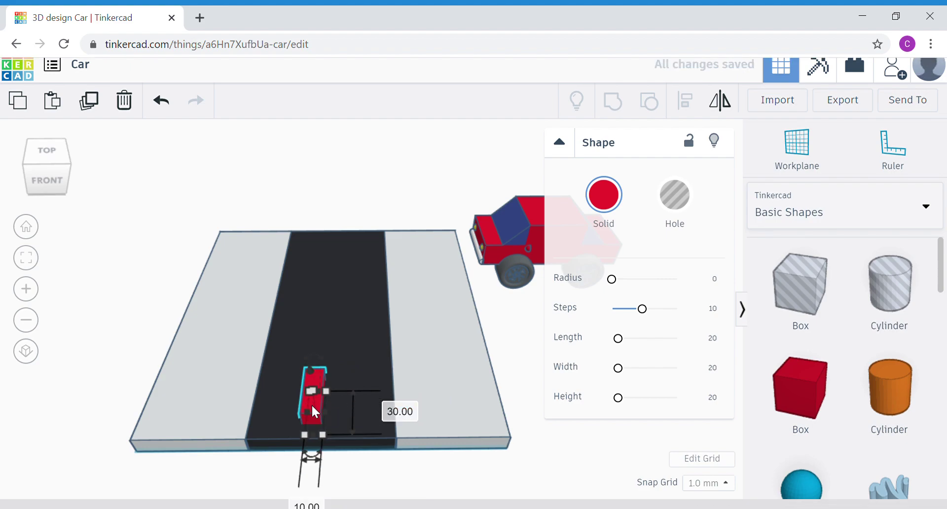
# Set the small red box's height to 11 mm so that it stands slightly above the road
pyautogui.hotkey('ctrl', 'z')
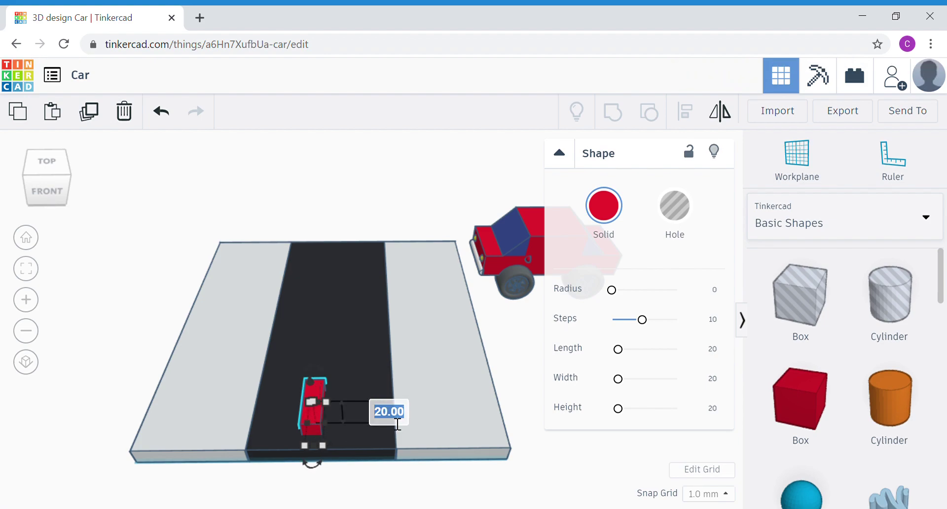
pyautogui.write('11')
pyautogui.press('Return')
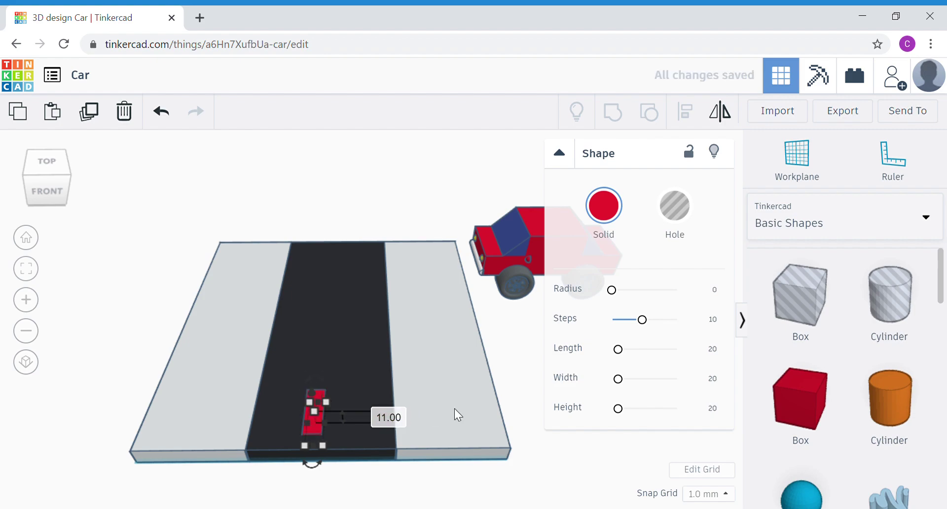
# Nudge the red strip to the road's centre line, a short distance from the near end, and colour it white
pyautogui.press('Escape')
pyautogui.press('Right')
pyautogui.press('Right')
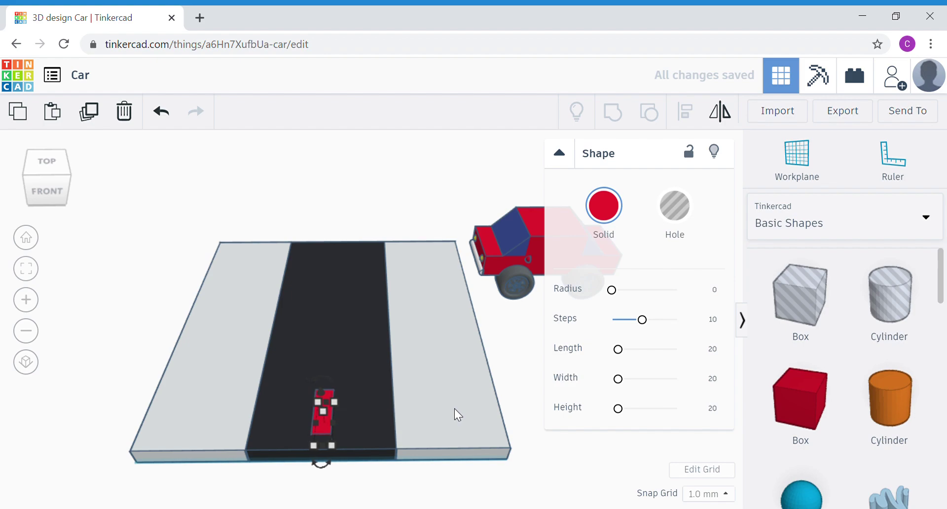
pyautogui.press('Up')
pyautogui.press('Up')
pyautogui.press('Up')
pyautogui.press('Up')
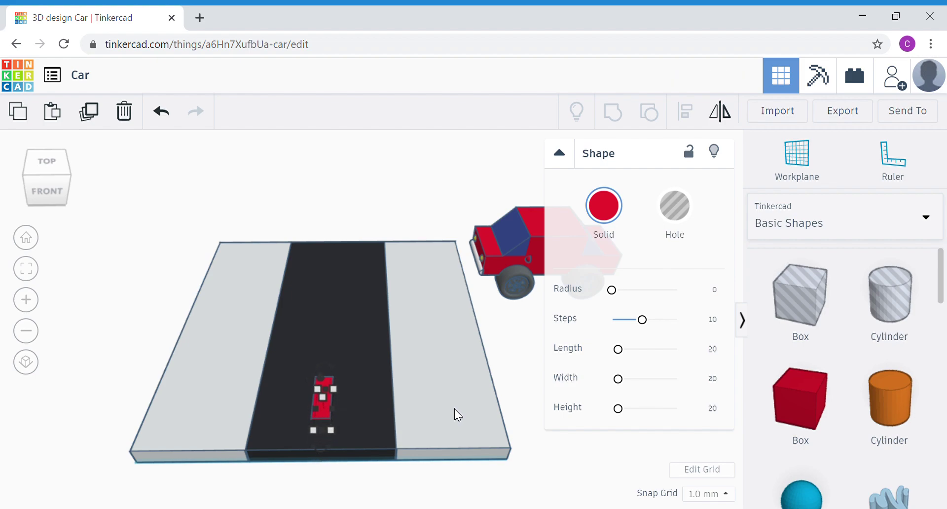
pyautogui.press('Up')
pyautogui.press('Up')
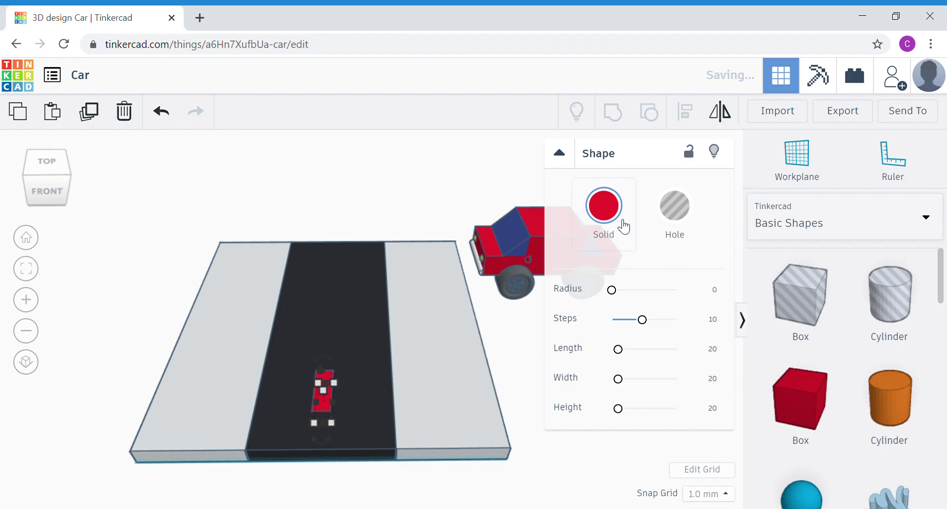
pyautogui.click(606, 225)
pyautogui.click(854, 314)
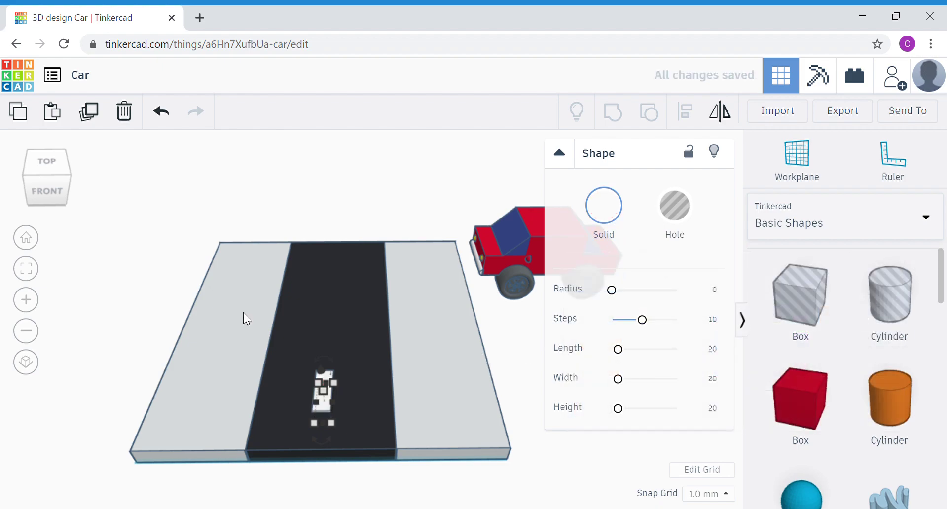
# Duplicate the white marking at even spacing along the road to form a dashed centre line of three strips
pyautogui.click(100, 126)
pyautogui.press('Up')
pyautogui.press('Up')
pyautogui.press('Up')
pyautogui.press('Up')
pyautogui.press('Up')
pyautogui.press('Up')
pyautogui.press('Up')
pyautogui.press('Up')
pyautogui.press('Up')
pyautogui.press('Up')
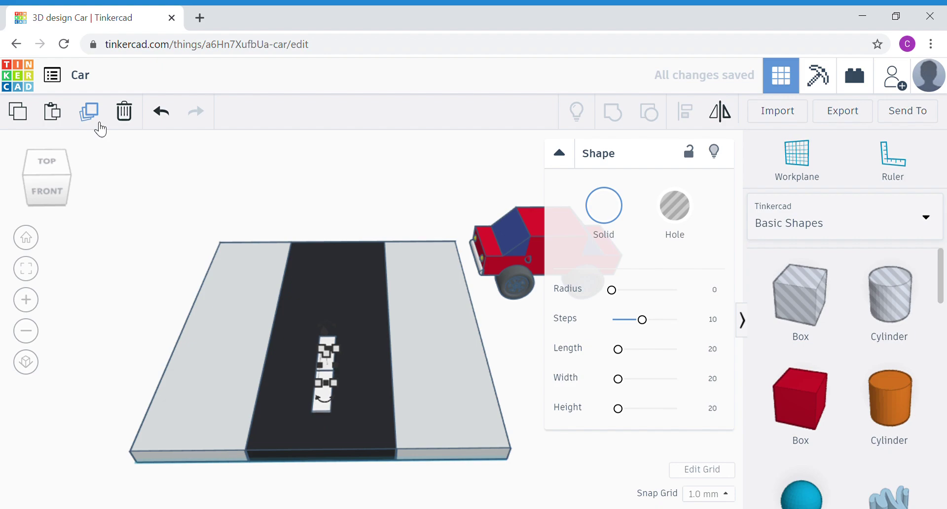
pyautogui.press('Up')
pyautogui.press('Up')
pyautogui.press('Up')
pyautogui.press('Up')
pyautogui.press('Up')
pyautogui.press('Up')
pyautogui.press('Up')
pyautogui.press('Up')
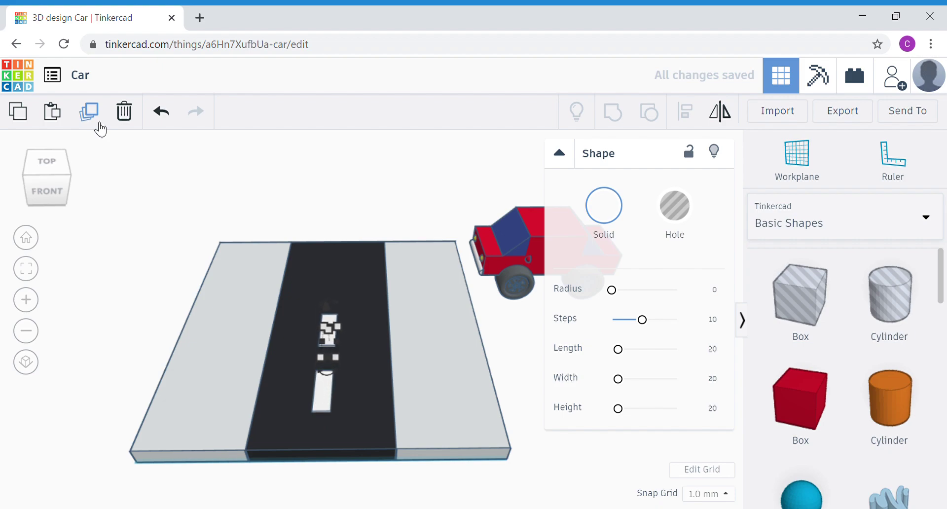
pyautogui.press('Up')
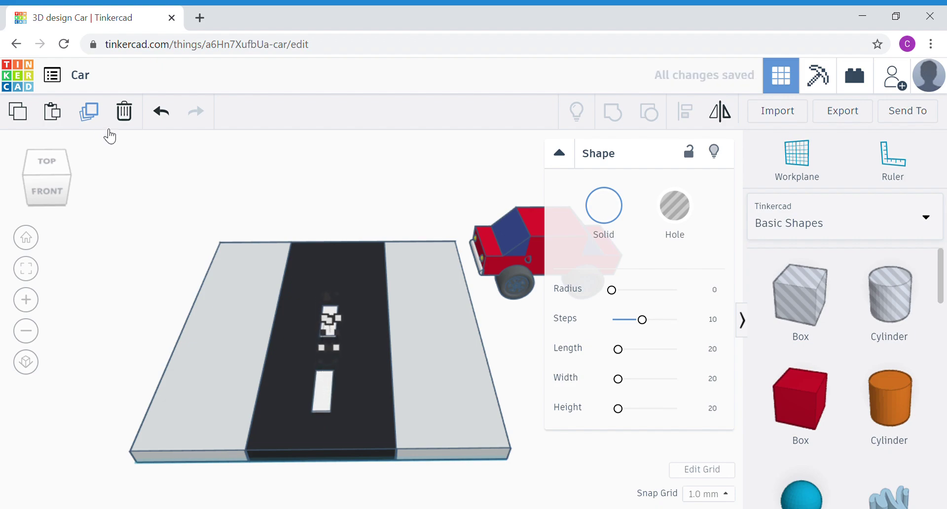
pyautogui.click(89, 112)
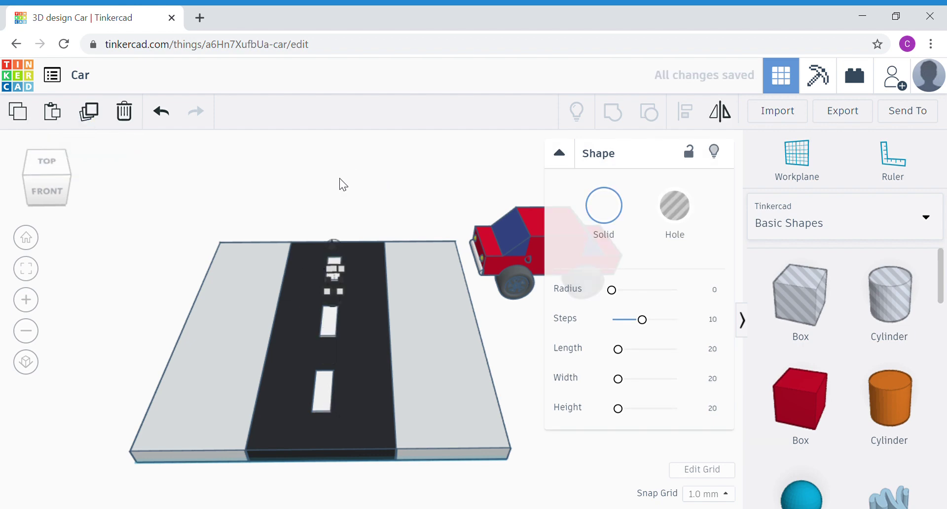
pyautogui.press('Delete')
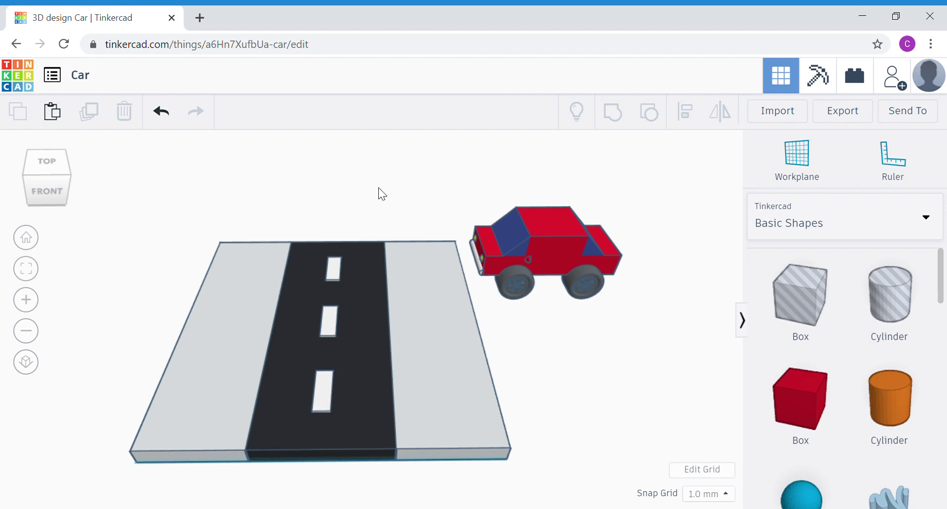
# Group the pavements, road and three white markings into one object and turn on Multicolor to keep their colours
pyautogui.moveTo(160, 210); pyautogui.dragTo(437, 483)
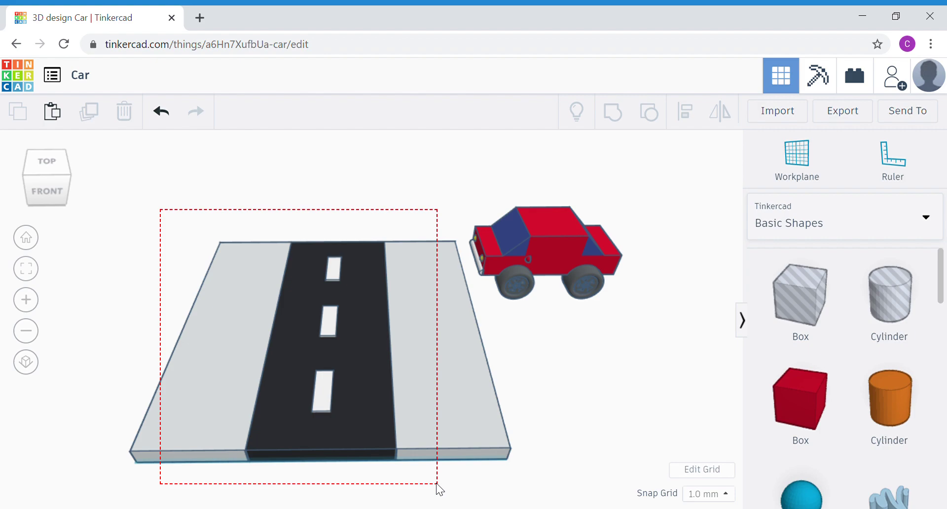
pyautogui.moveTo(437, 484); pyautogui.dragTo(437, 484)
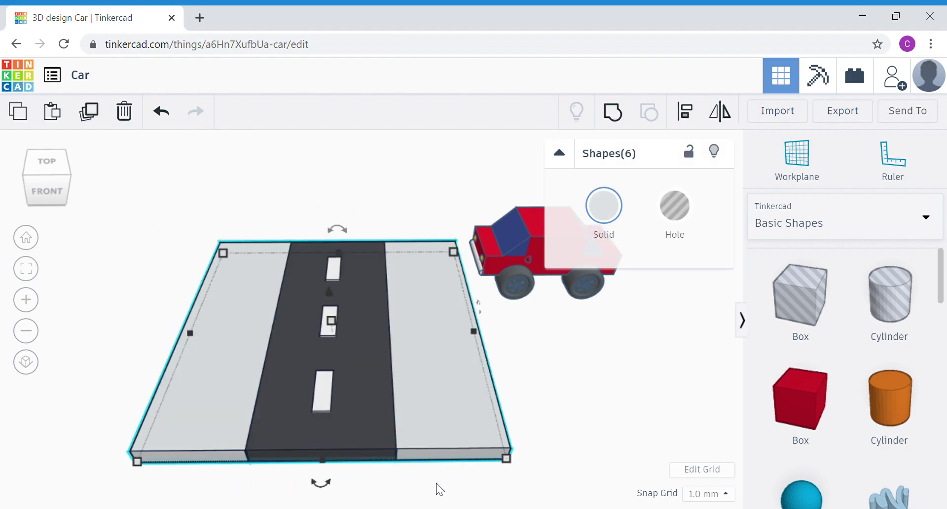
pyautogui.click(615, 118)
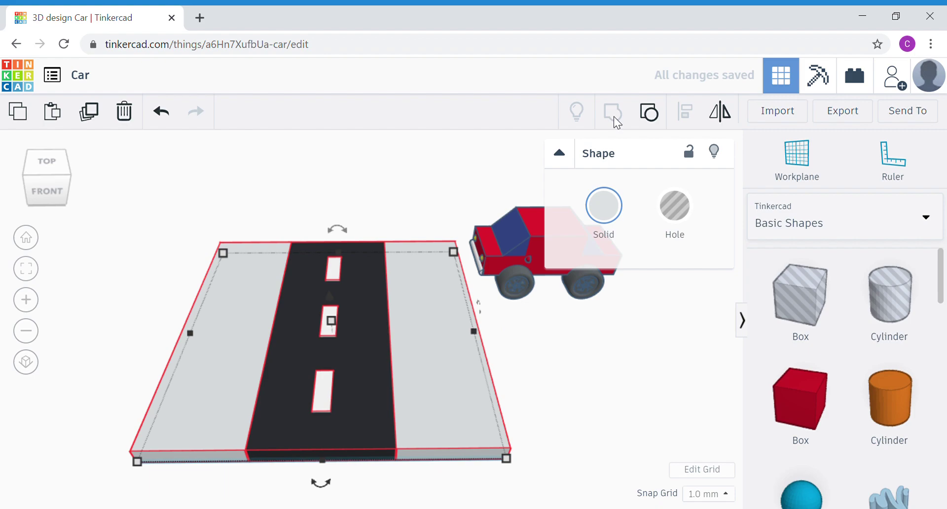
pyautogui.click(612, 212)
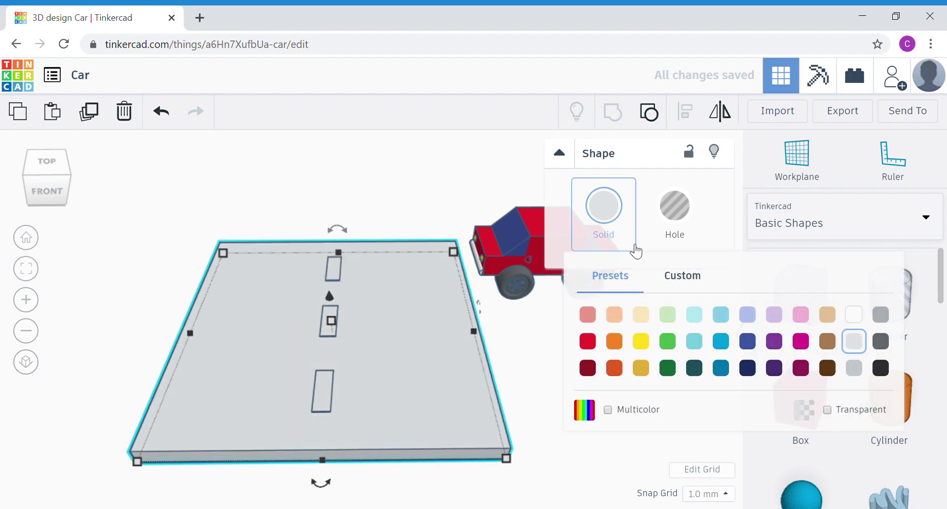
pyautogui.click(608, 409)
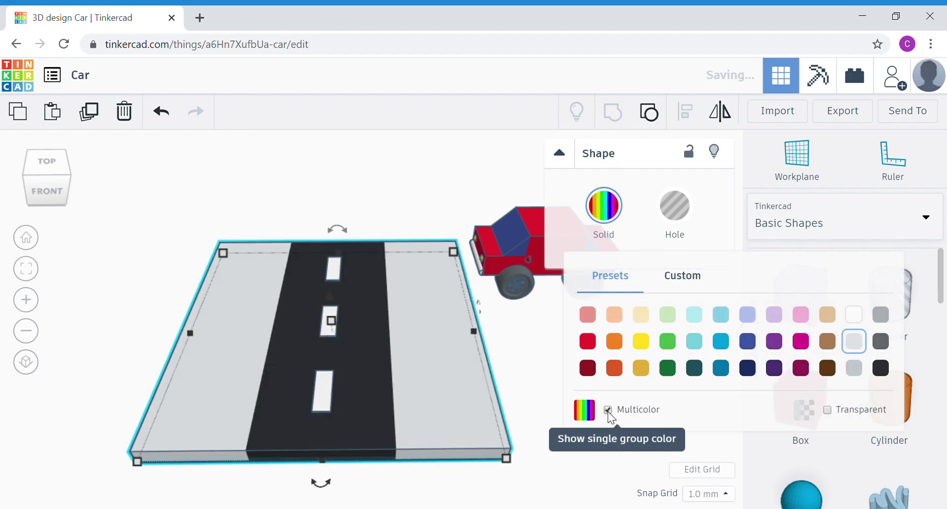
pyautogui.click(528, 387)
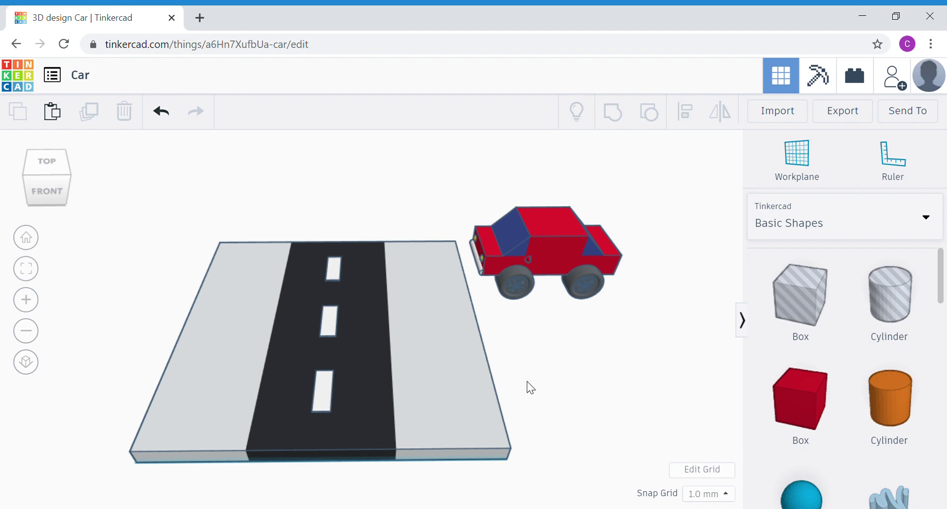
# Add a solid box beside the right-hand pavement and set its footprint to 50 mm wide by 25 mm deep
pyautogui.click(792, 392)
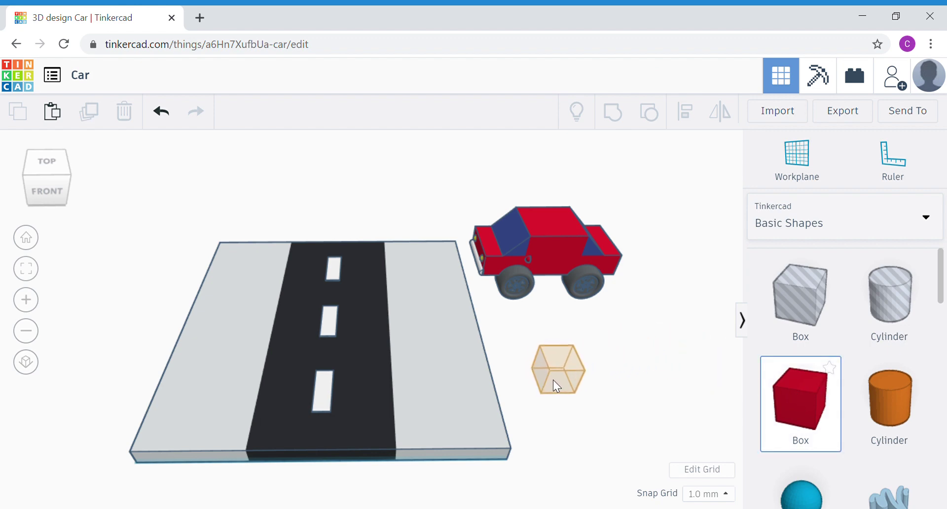
pyautogui.click(552, 380)
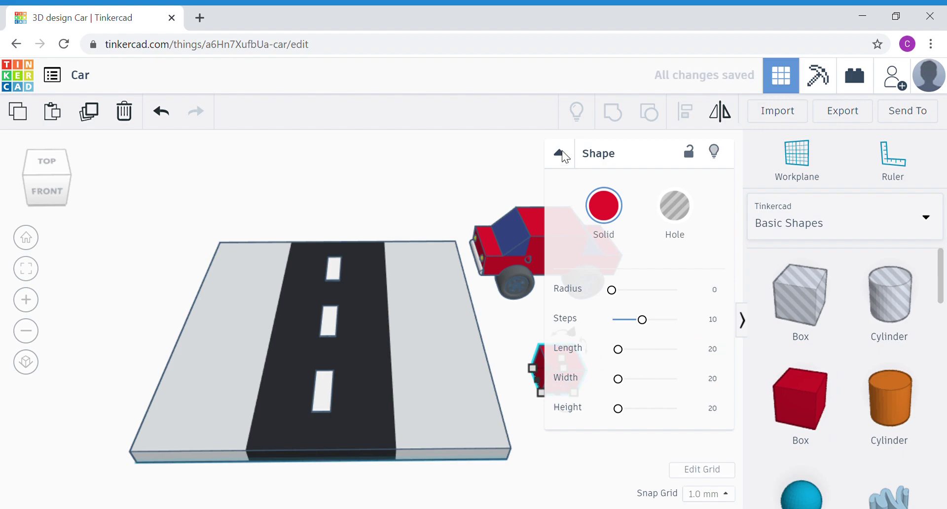
pyautogui.click(560, 153)
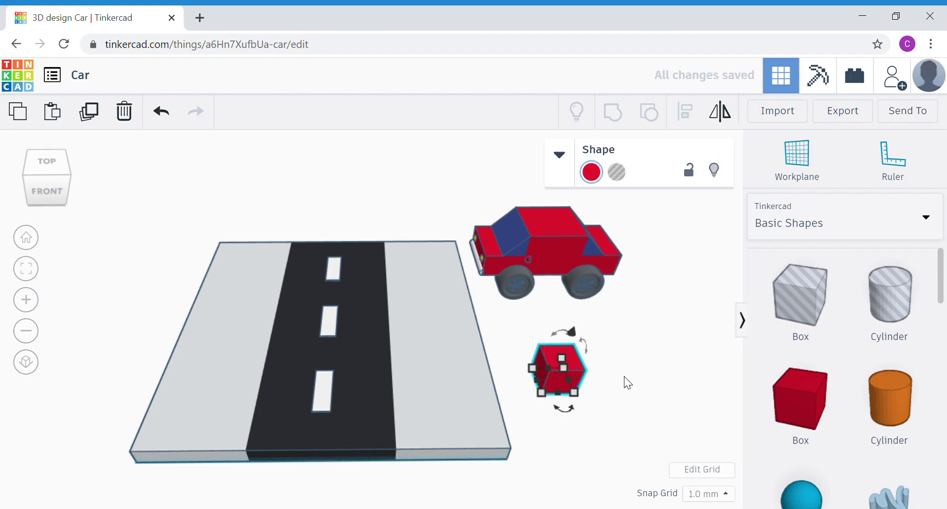
pyautogui.moveTo(574, 393)
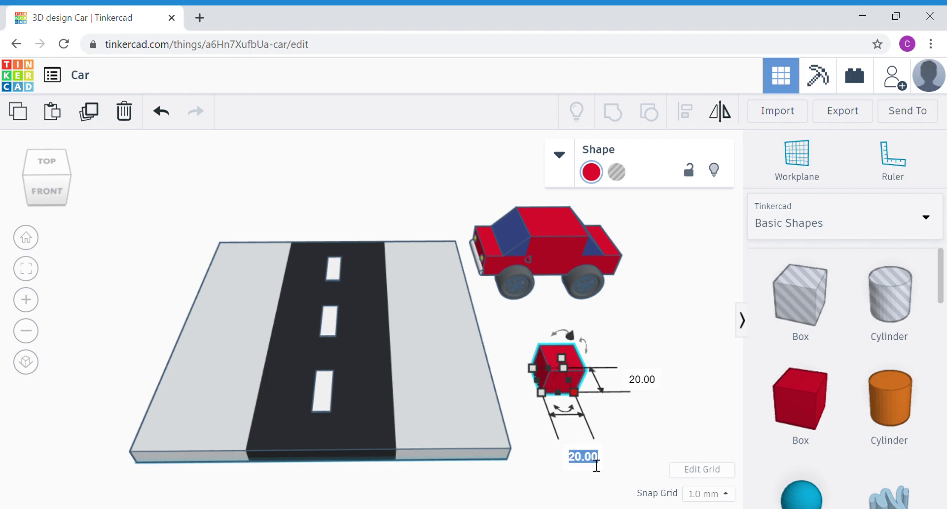
pyautogui.write('50')
pyautogui.press('Return')
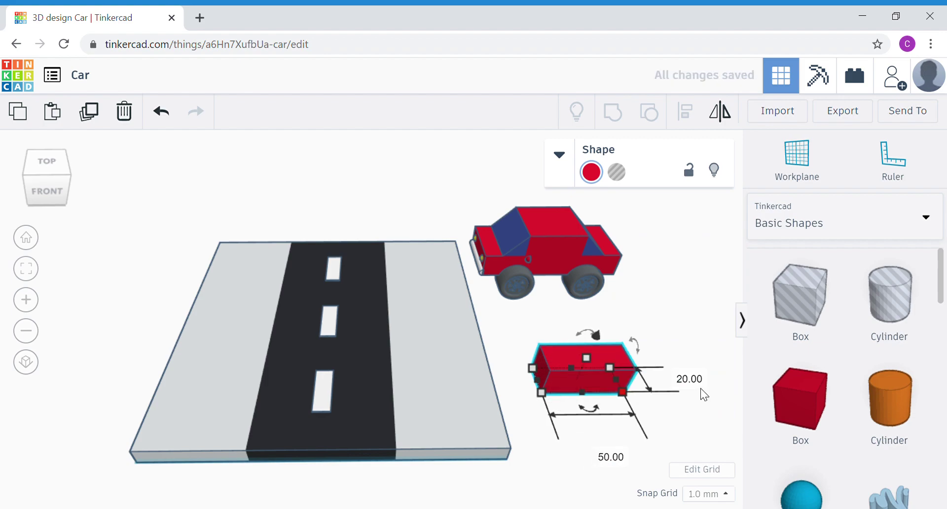
pyautogui.click(694, 379)
pyautogui.write('25')
pyautogui.press('Return')
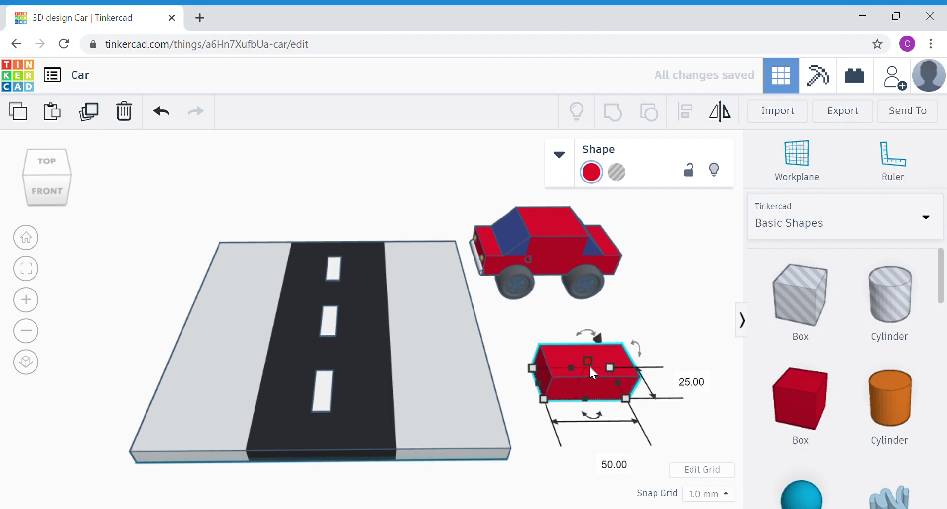
# Set the new box's height to 90 mm and colour it light brown
pyautogui.click(663, 375)
pyautogui.write('90')
pyautogui.press('Return')
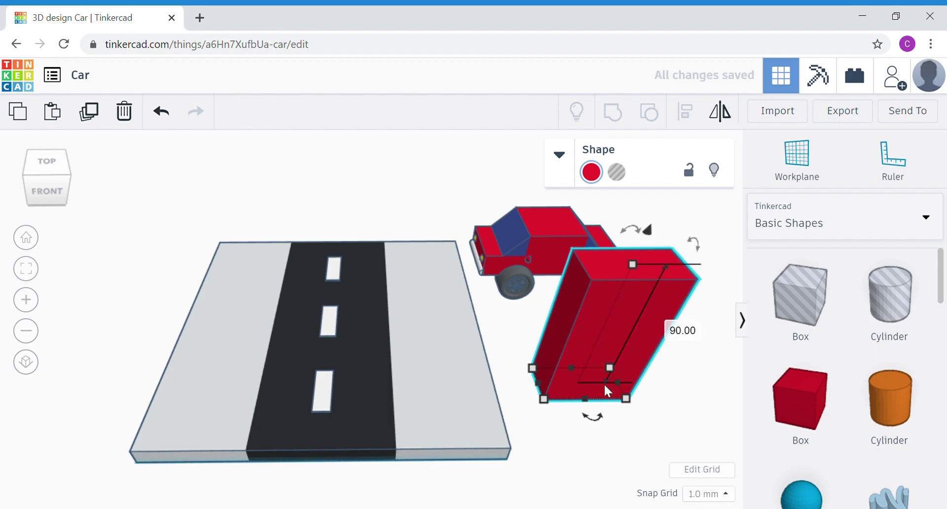
pyautogui.click(592, 171)
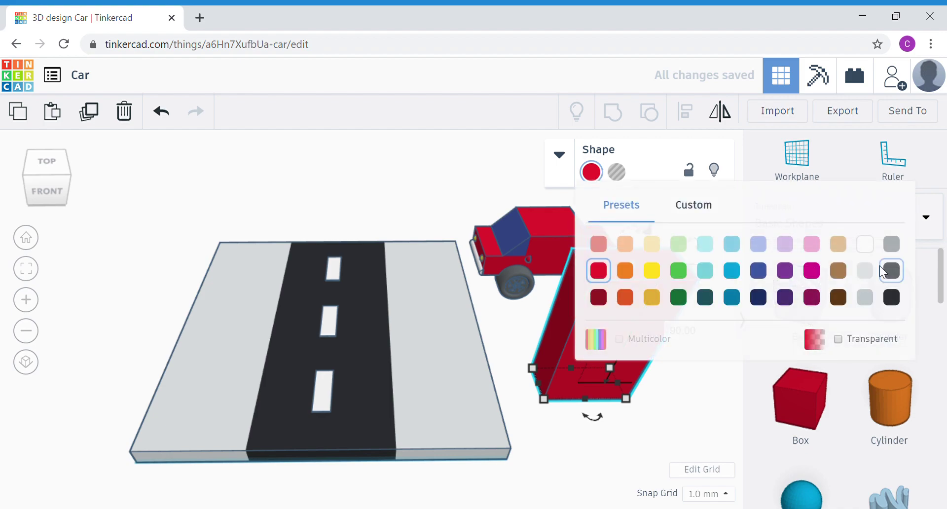
pyautogui.click(833, 244)
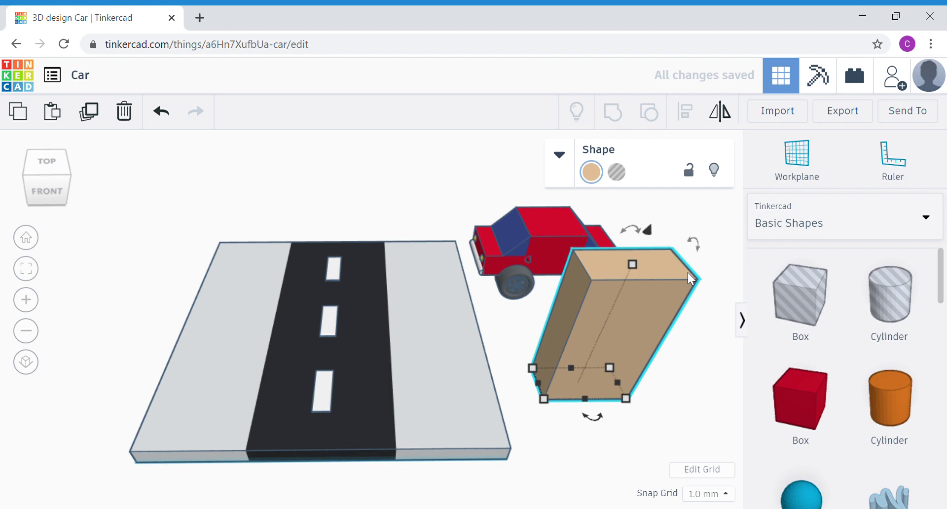
# Add a solid box in front of the building and set its footprint to 55 mm wide by 30 mm deep
pyautogui.moveTo(812, 406); pyautogui.dragTo(528, 420)
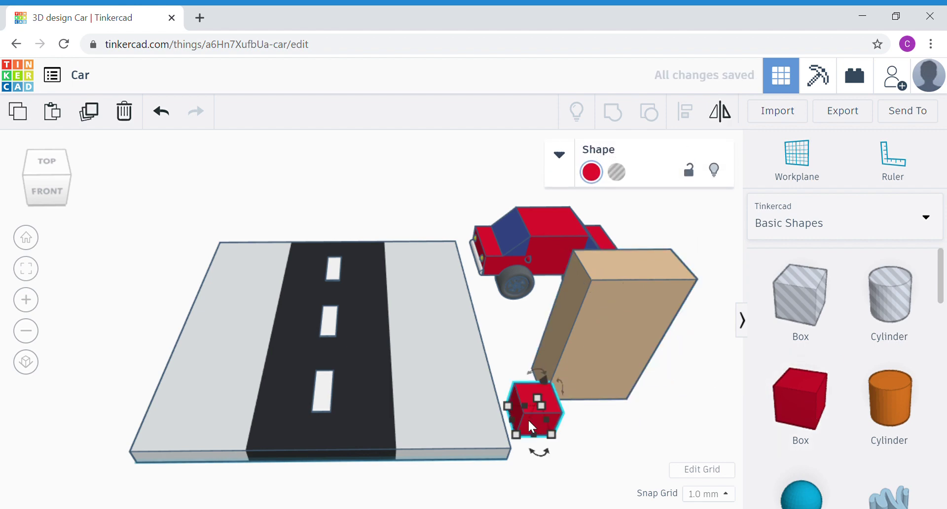
pyautogui.moveTo(552, 436)
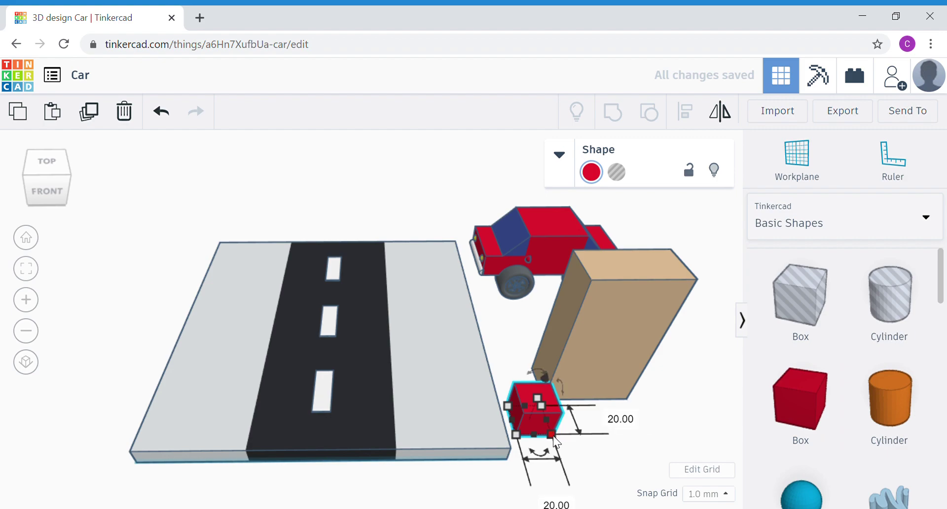
pyautogui.click(561, 504)
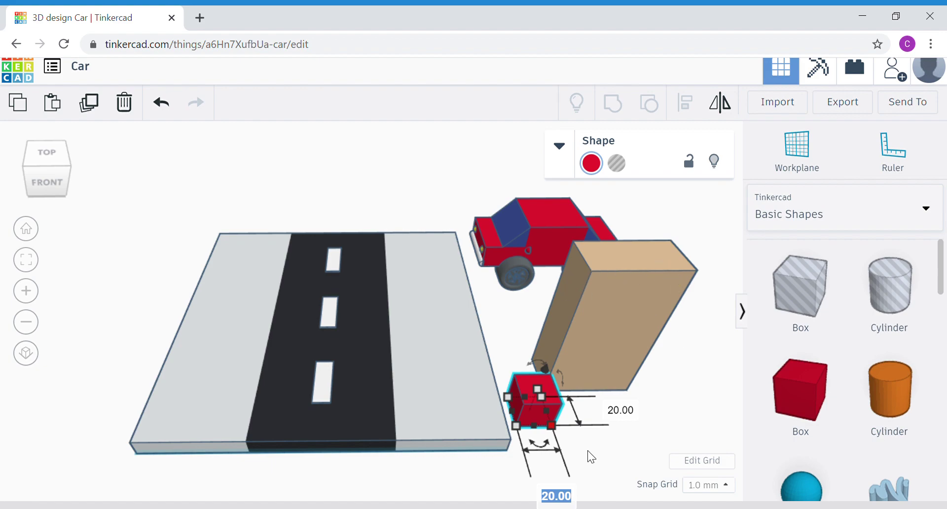
pyautogui.write('55')
pyautogui.press('Return')
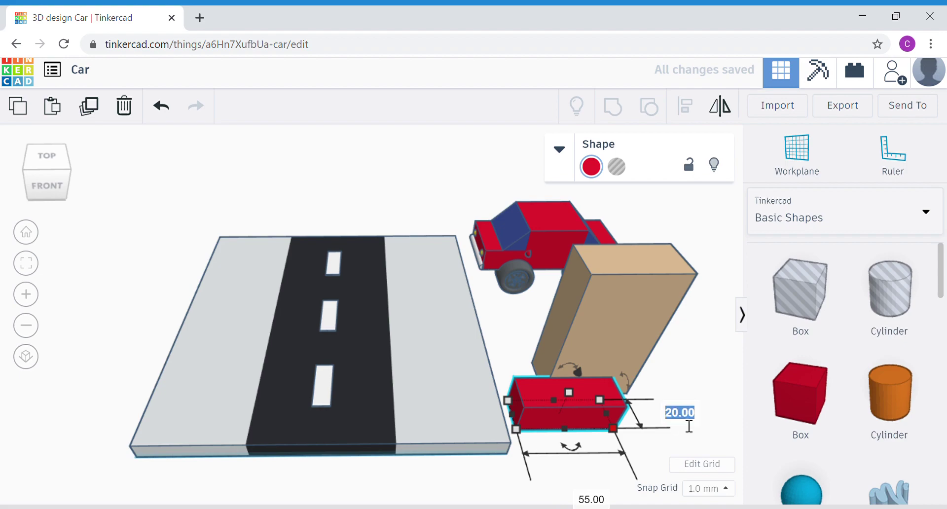
pyautogui.write('30')
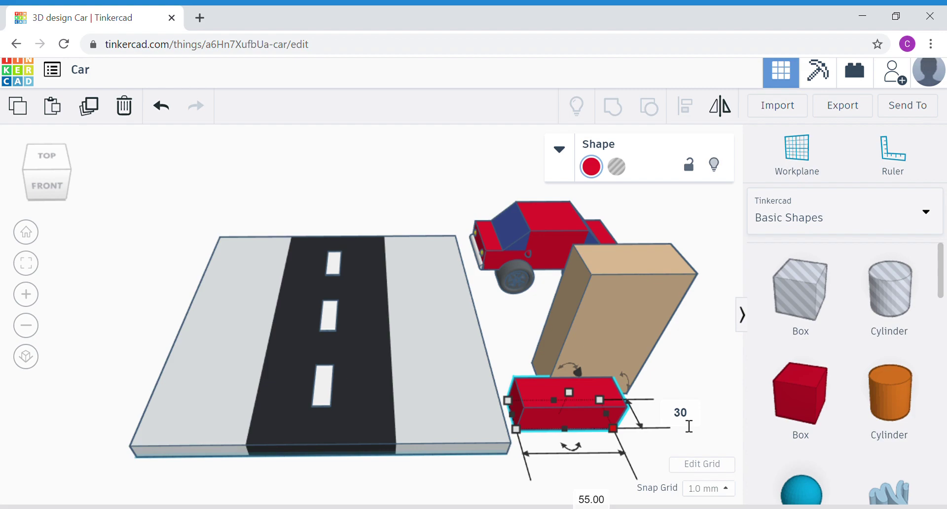
pyautogui.press('Return')
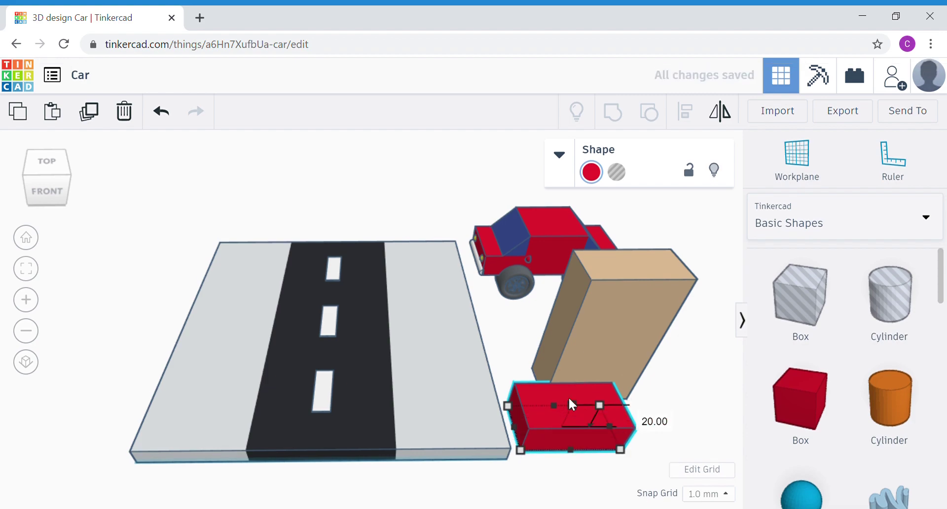
# Set the new box's height to 5 mm and colour it orange to make a roof slab
pyautogui.click(656, 425)
pyautogui.write('5')
pyautogui.press('Return')
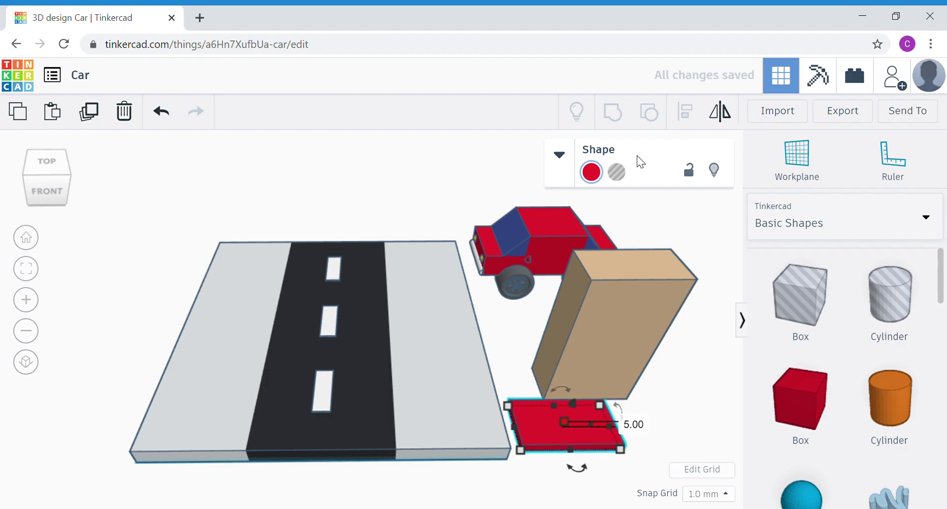
pyautogui.click(592, 172)
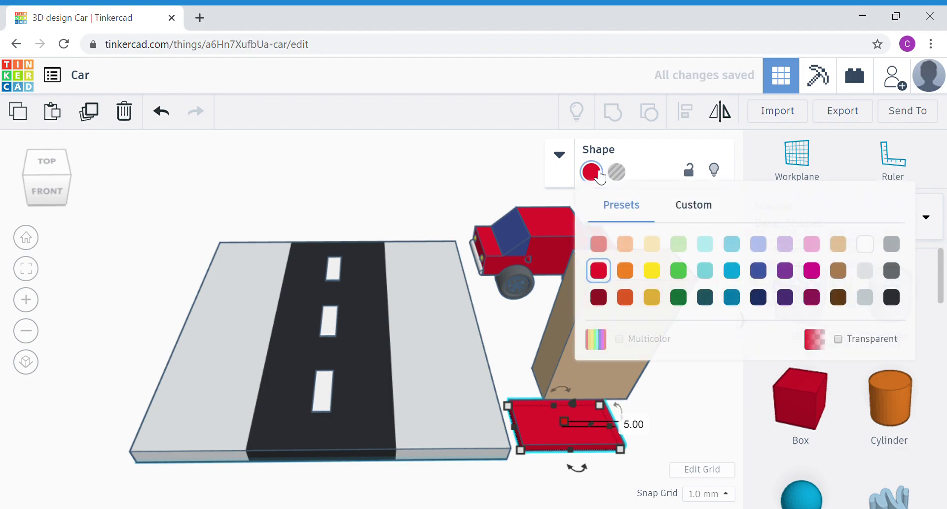
pyautogui.click(625, 271)
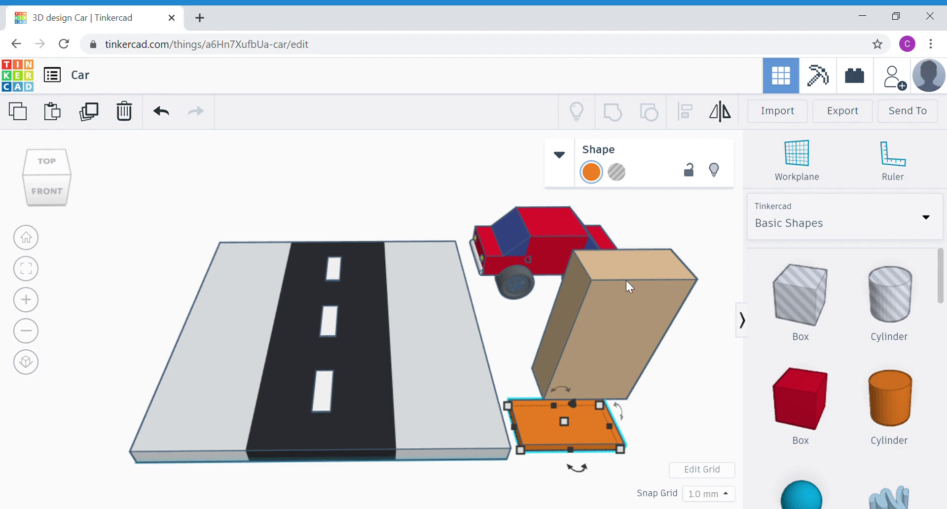
# Raise the orange roof slab to 90 mm above the workplane and shift it towards the building
pyautogui.moveTo(573, 402); pyautogui.dragTo(620, 257)
pyautogui.moveTo(653, 291); pyautogui.dragTo(487, 239)
pyautogui.click(650, 398)
pyautogui.write('90')
pyautogui.press('Return')
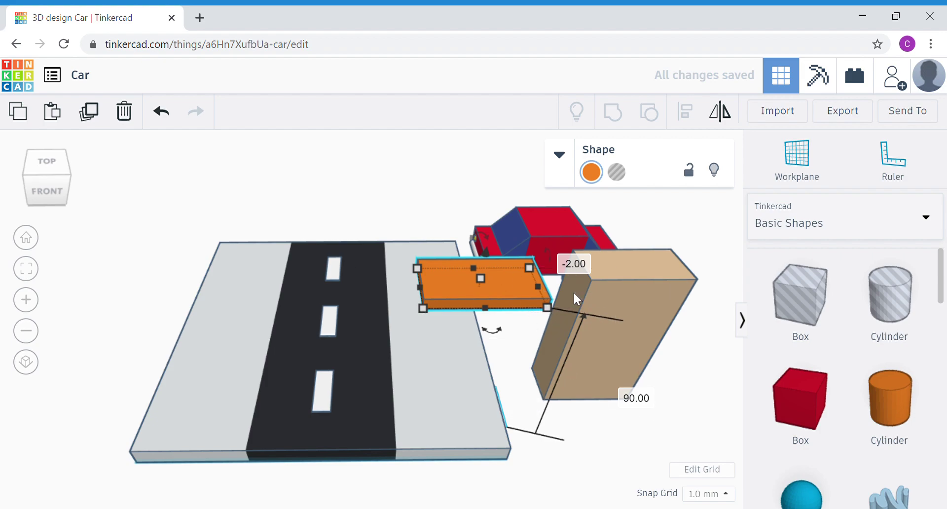
# Try to align the roof slab, building and car on their shared centres, and undo both alignments
pyautogui.click(679, 363)
pyautogui.moveTo(588, 417); pyautogui.dragTo(519, 295)
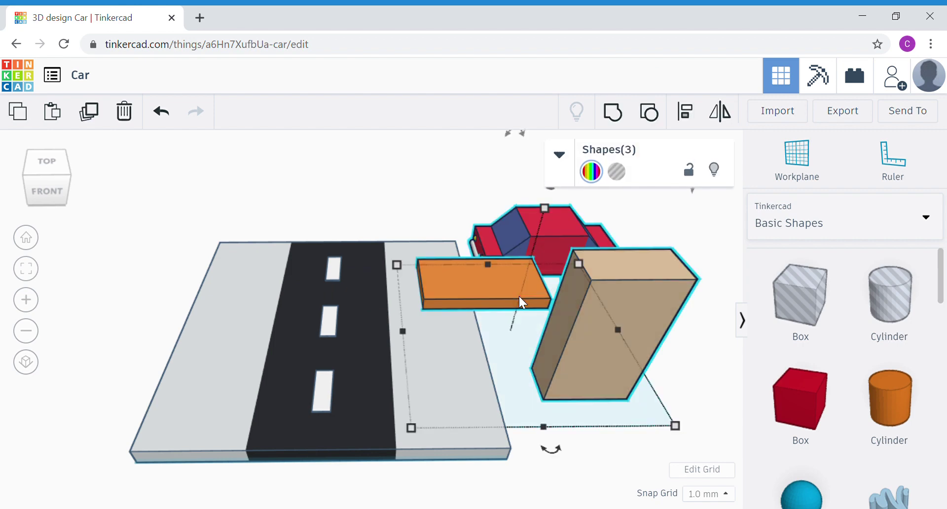
pyautogui.click(691, 114)
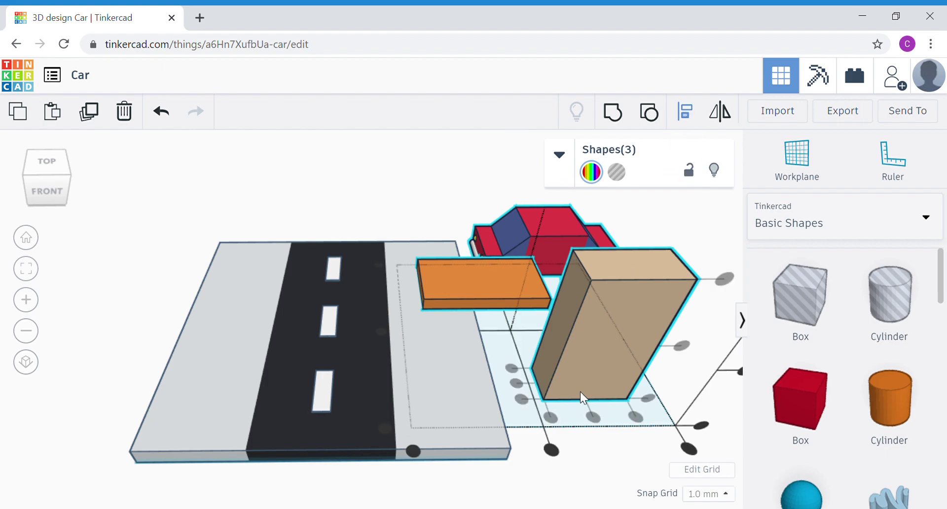
pyautogui.click(551, 451)
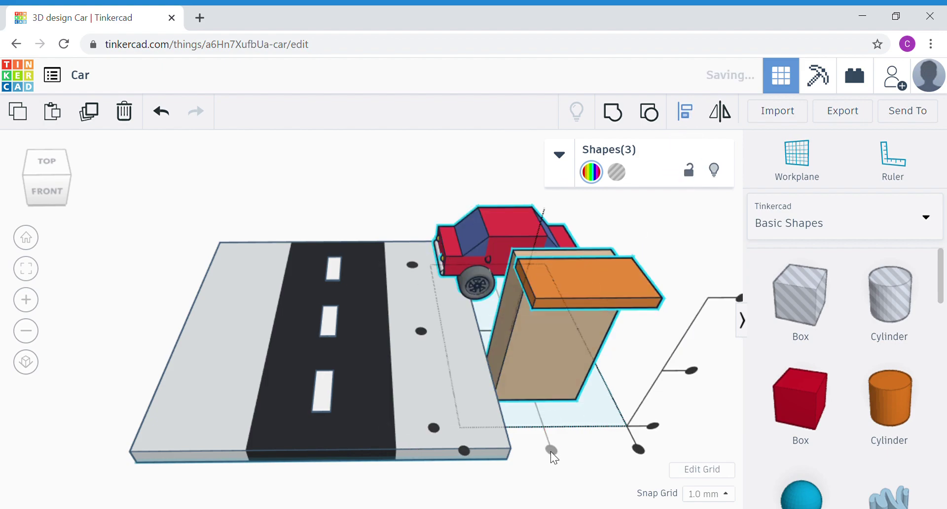
pyautogui.click(421, 329)
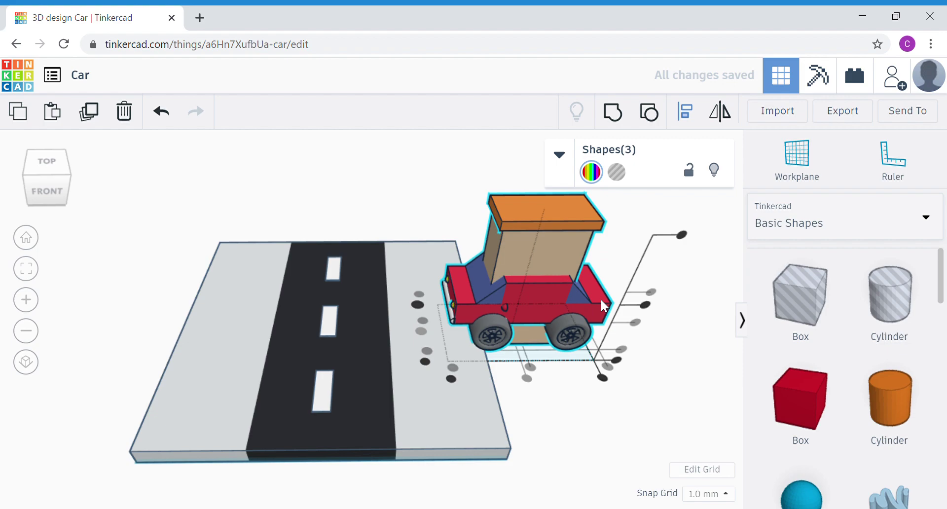
pyautogui.click(422, 175)
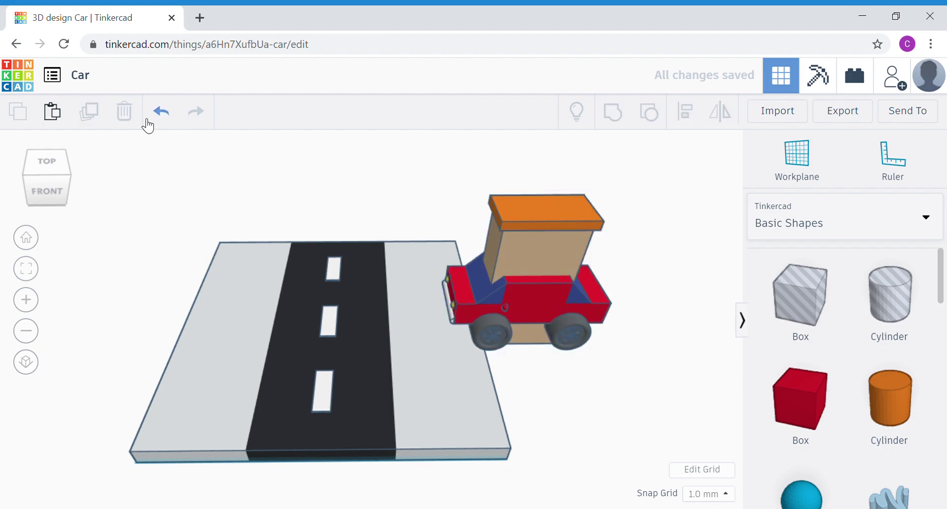
pyautogui.click(165, 119)
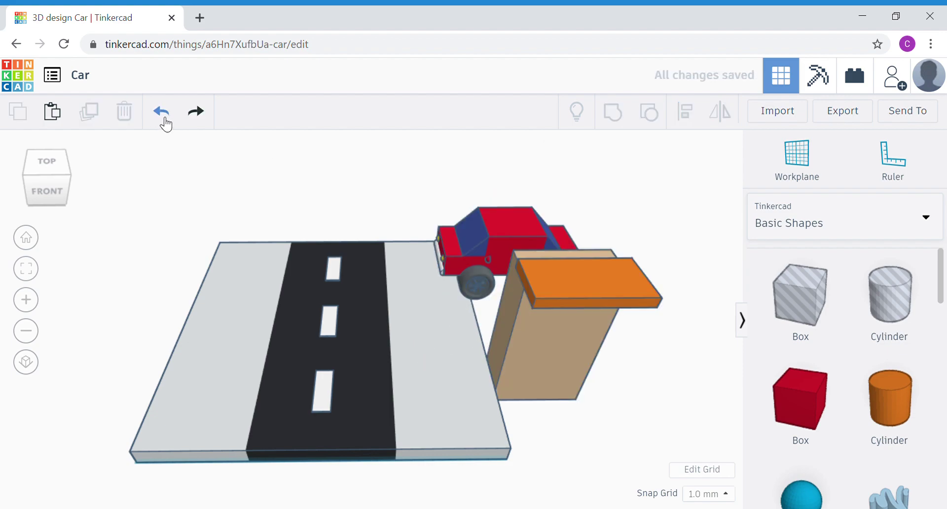
pyautogui.click(162, 119)
# Select only the orange roof slab and the building and align them centrally in width and depth
pyautogui.click(499, 291)
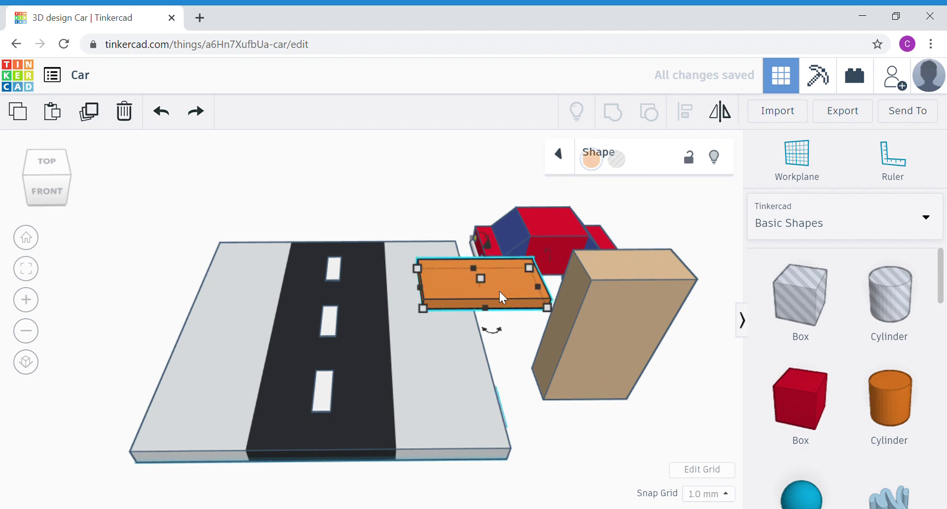
pyautogui.keyDown('shift'); pyautogui.click(605, 326); pyautogui.keyUp('shift')
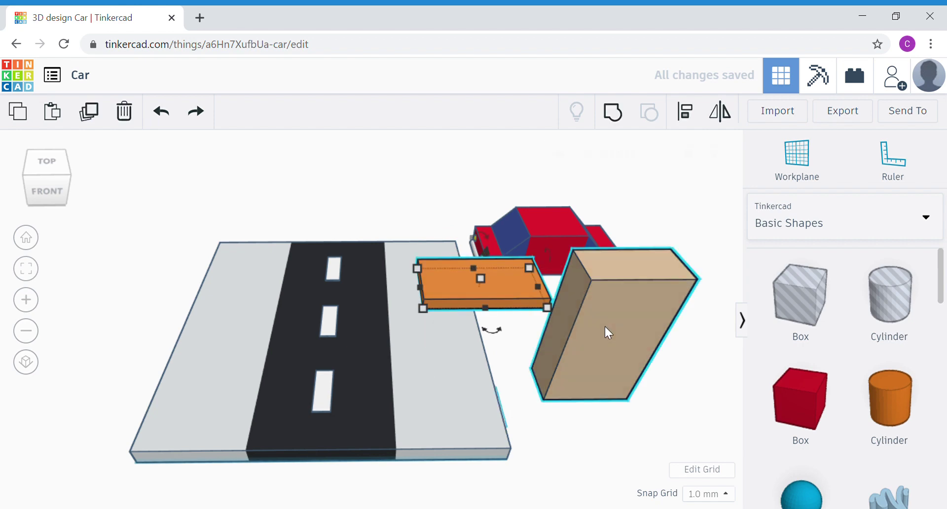
pyautogui.click(694, 121)
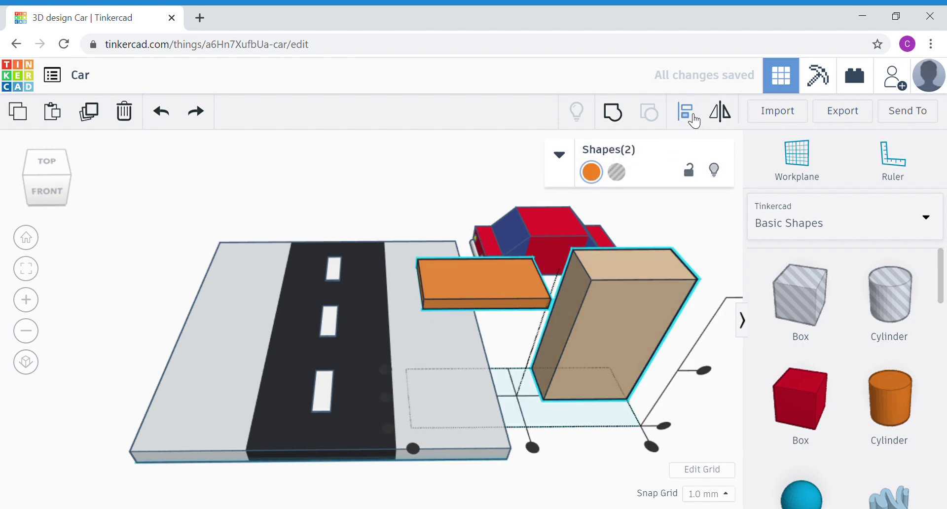
pyautogui.click(531, 448)
pyautogui.click(449, 396)
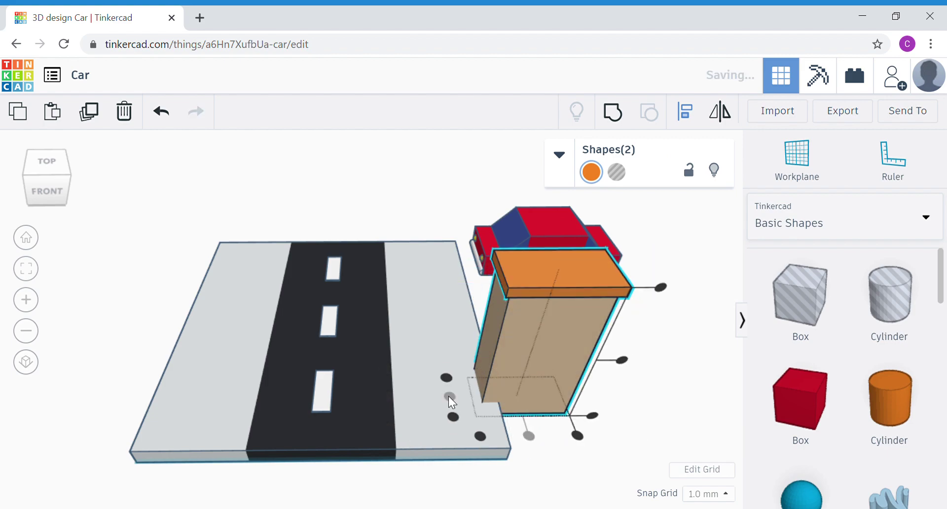
pyautogui.click(648, 398)
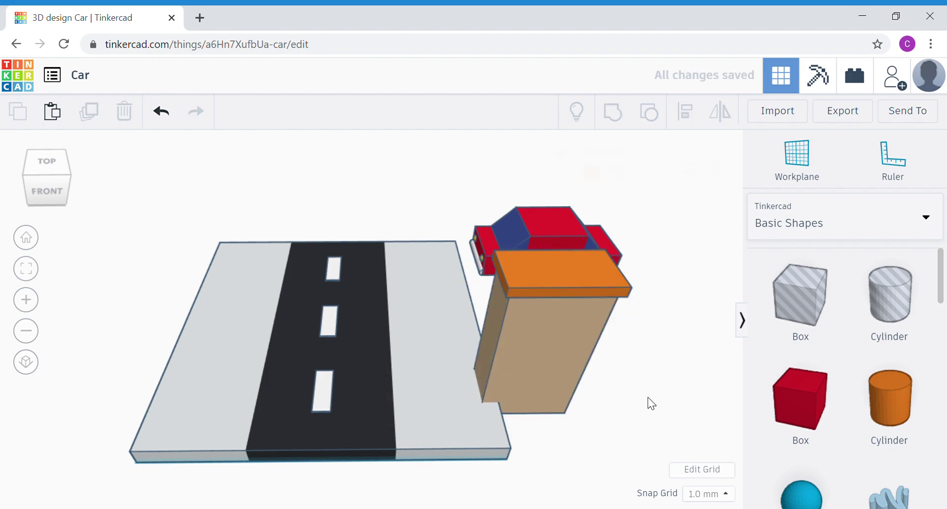
# Move the building, its roof and the car together clear of the pavement edge
pyautogui.moveTo(635, 325); pyautogui.dragTo(590, 289)
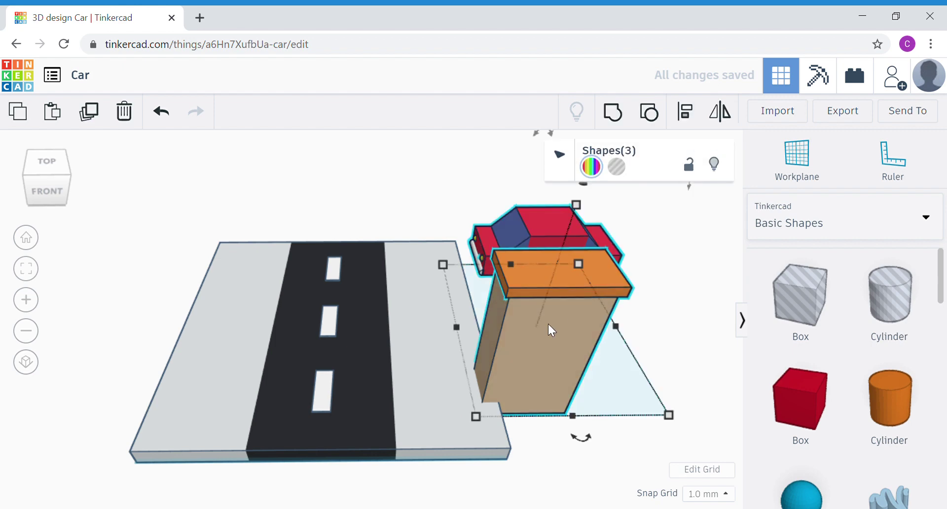
pyautogui.moveTo(542, 339); pyautogui.dragTo(594, 345)
pyautogui.click(579, 453)
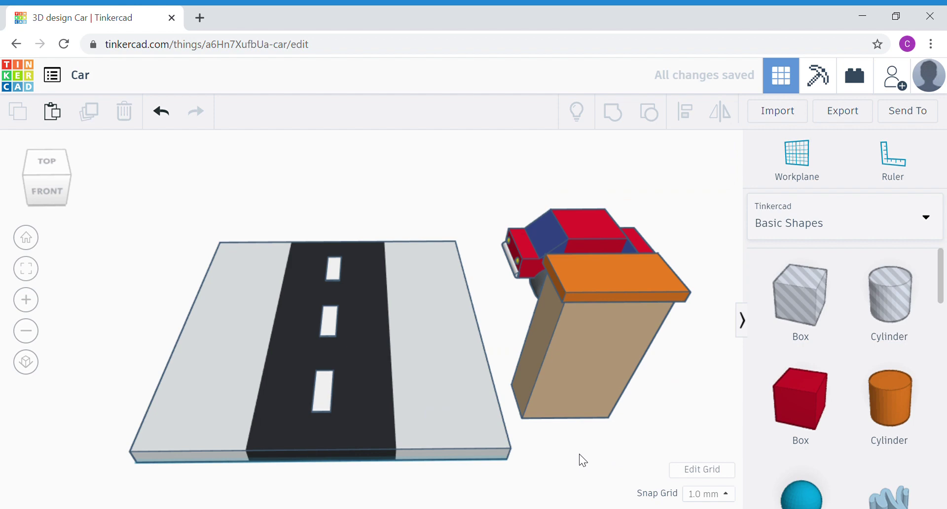
# Add a solid box beside the building for a window and set its footprint to 15 mm wide by 3 mm deep
pyautogui.moveTo(579, 454); pyautogui.dragTo(375, 424, button='right')
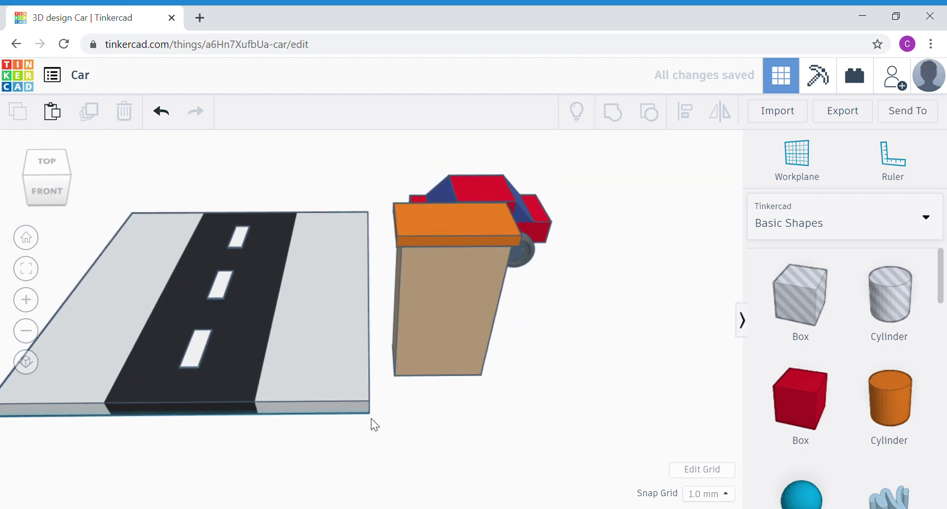
pyautogui.moveTo(805, 401); pyautogui.dragTo(556, 379)
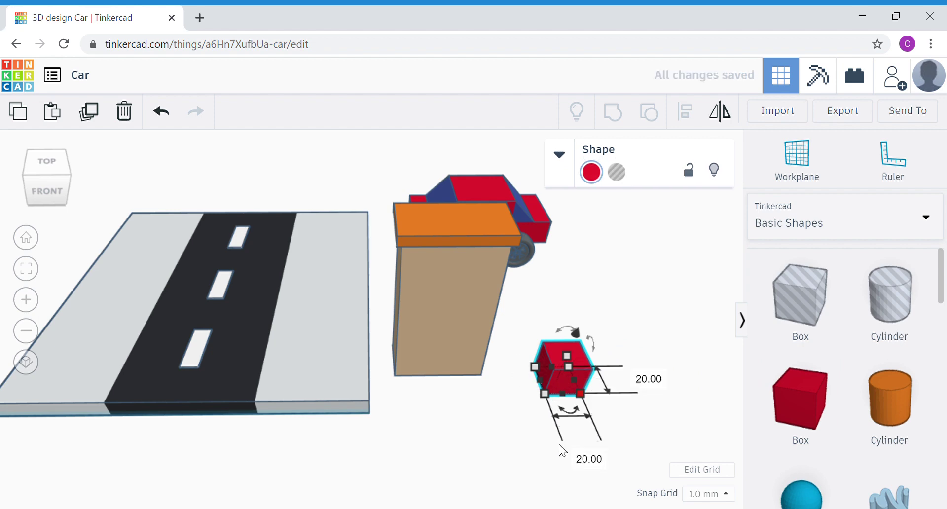
pyautogui.click(589, 461)
pyautogui.write('15')
pyautogui.press('Return')
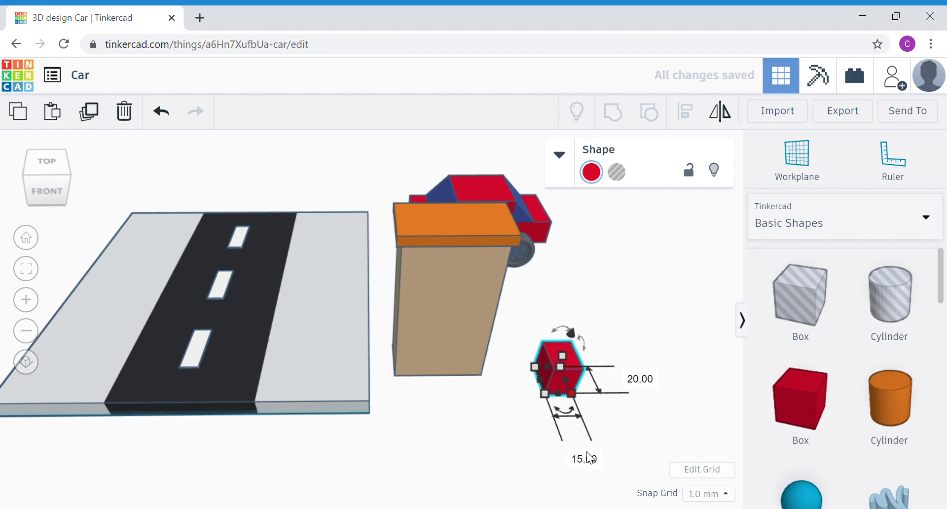
pyautogui.click(643, 383)
pyautogui.write('3')
pyautogui.press('Return')
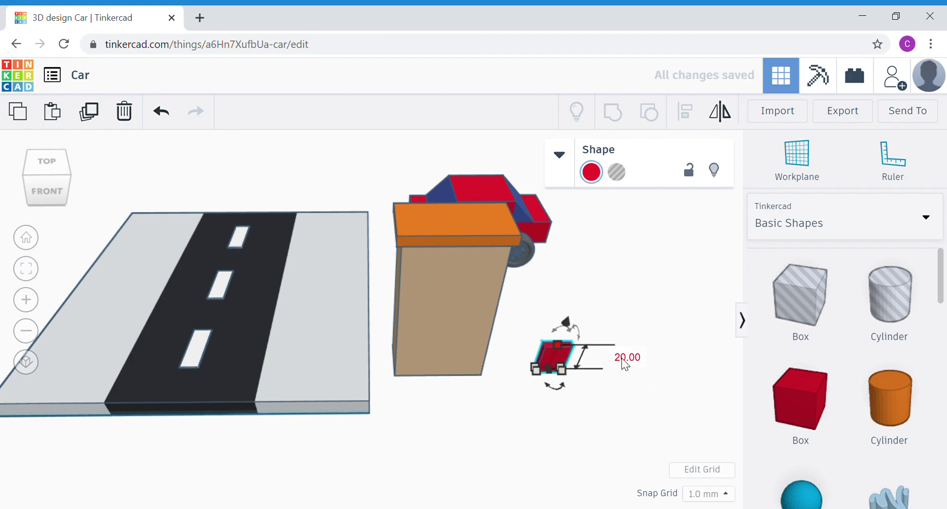
# Set the window panel's height to 15 mm and colour it light turquoise
pyautogui.click(625, 363)
pyautogui.write('15')
pyautogui.press('Return')
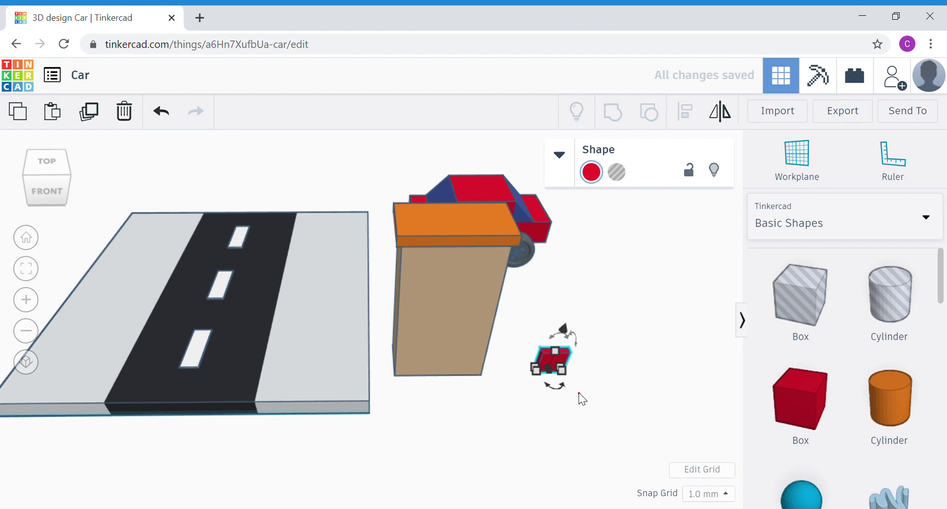
pyautogui.click(578, 396)
pyautogui.click(552, 363)
pyautogui.click(592, 172)
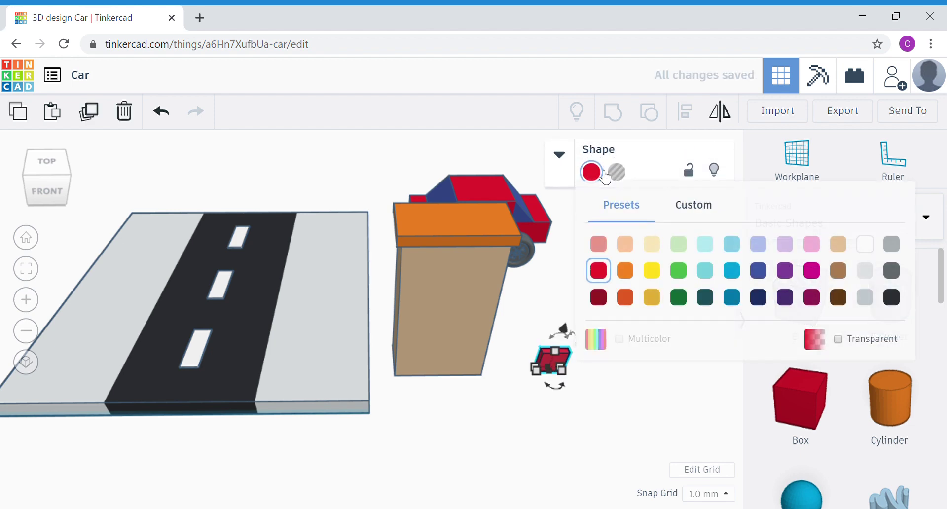
pyautogui.click(708, 269)
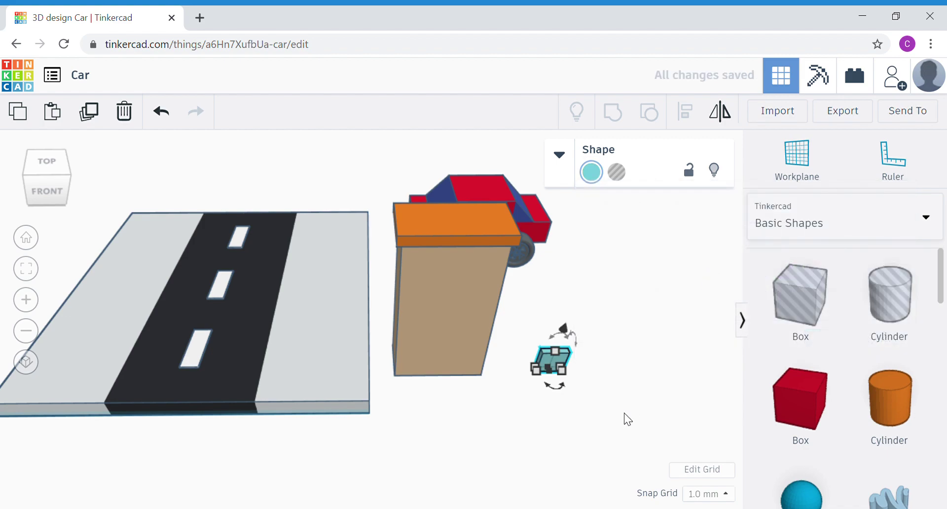
# Place the window panel against the building's front face near its left edge and raise it to 68 mm
pyautogui.moveTo(563, 359); pyautogui.dragTo(429, 366)
pyautogui.press('Up')
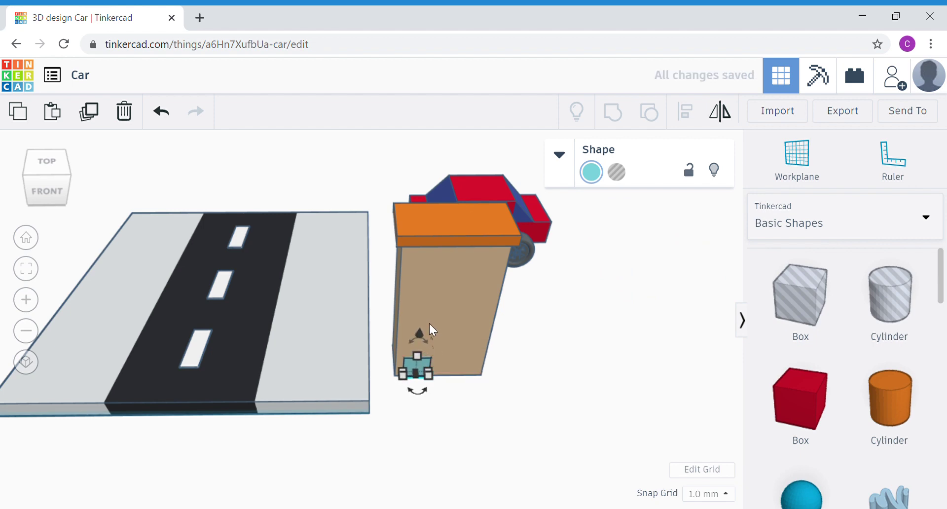
pyautogui.click(88, 112)
pyautogui.moveTo(417, 332); pyautogui.dragTo(422, 220)
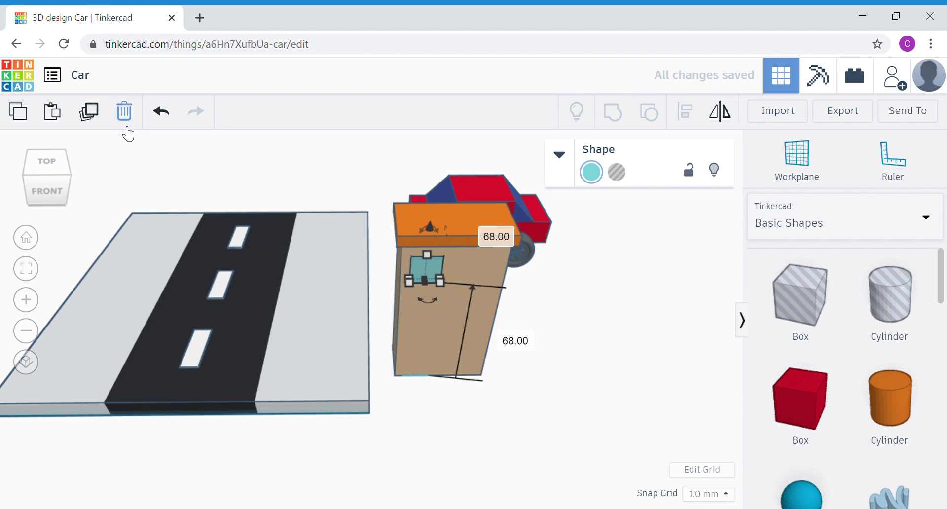
# Duplicate the window and shift the copy sideways to the right-hand part of the building's front
pyautogui.click(94, 112)
pyautogui.press('Right')
pyautogui.press('Right')
pyautogui.press('Right')
pyautogui.press('Right')
pyautogui.press('Right')
pyautogui.press('Right')
pyautogui.press('Right')
pyautogui.press('Right')
pyautogui.press('Right')
pyautogui.press('Right')
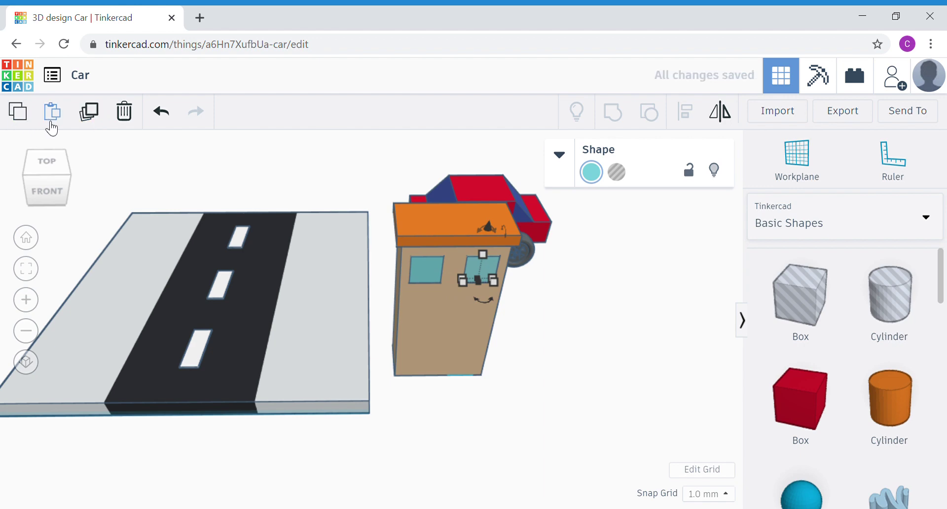
# Duplicate the window and place the copy directly below the upper-left window, raised to 45 mm
pyautogui.click(90, 118)
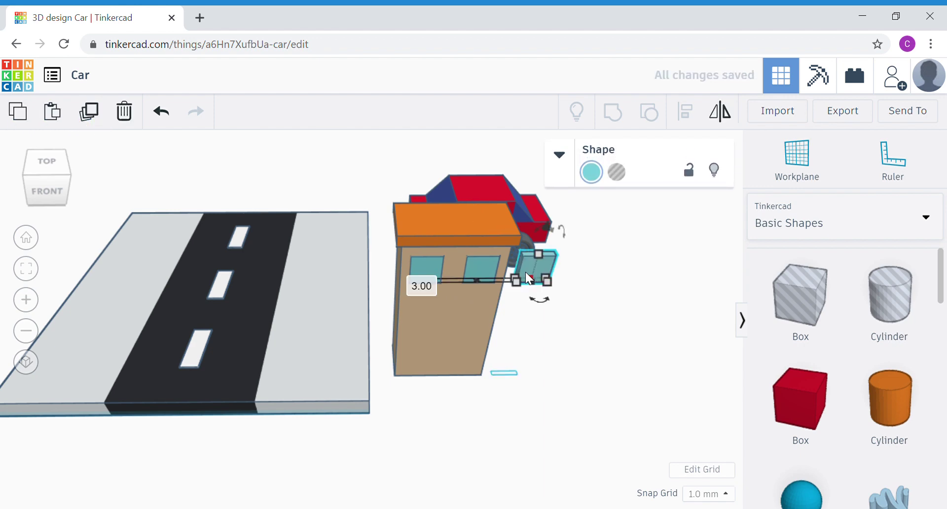
pyautogui.moveTo(546, 226); pyautogui.dragTo(543, 283)
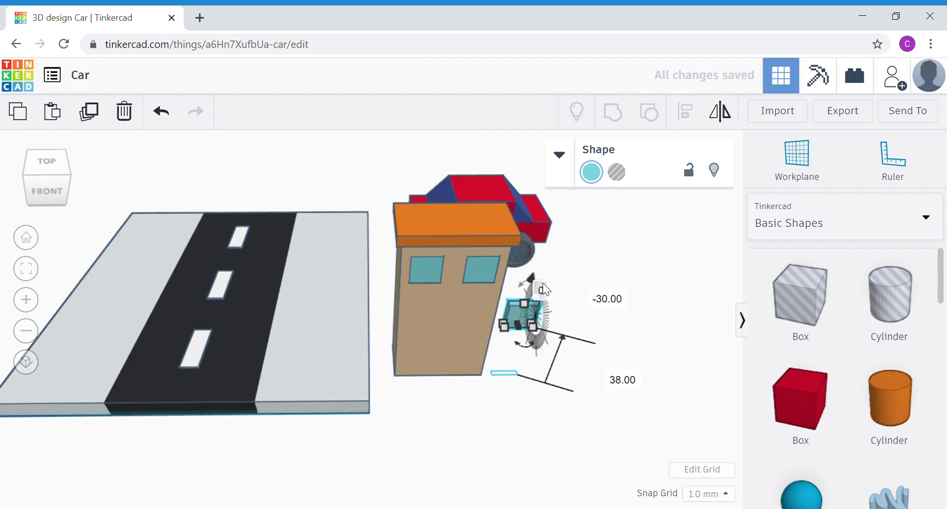
pyautogui.press('Left')
pyautogui.press('Left')
pyautogui.press('Left')
pyautogui.press('Left')
pyautogui.press('Left')
pyautogui.press('Left')
pyautogui.press('Left')
pyautogui.press('Left')
pyautogui.press('Left')
pyautogui.press('Left')
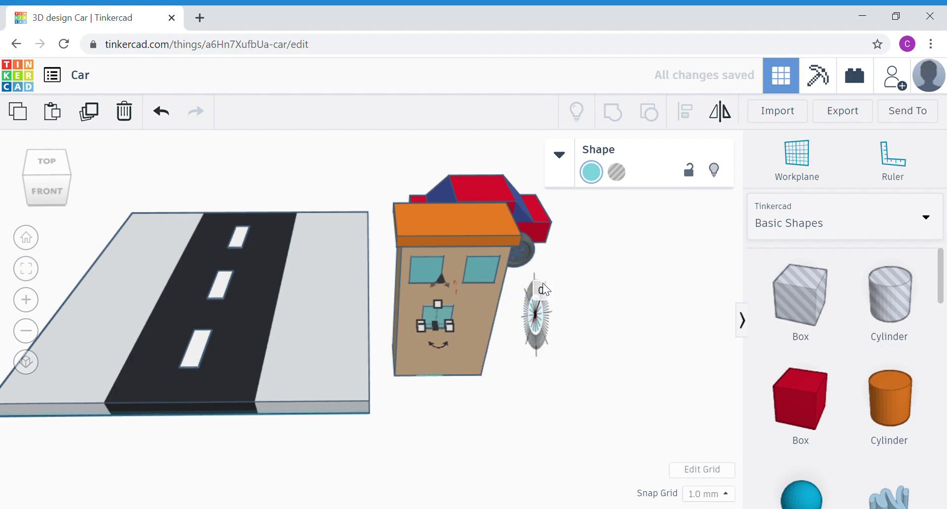
pyautogui.press('Left')
pyautogui.press('Left')
pyautogui.press('Left')
pyautogui.press('Left')
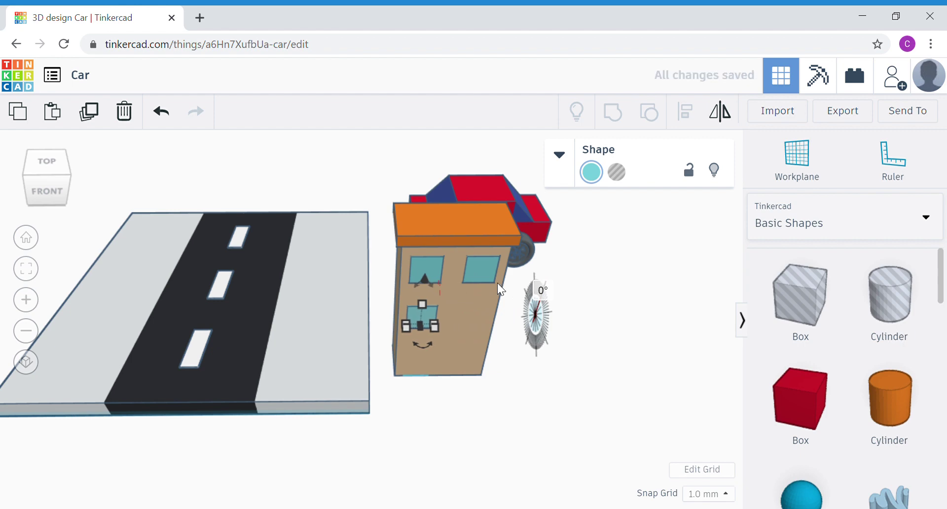
pyautogui.moveTo(425, 277); pyautogui.dragTo(425, 265)
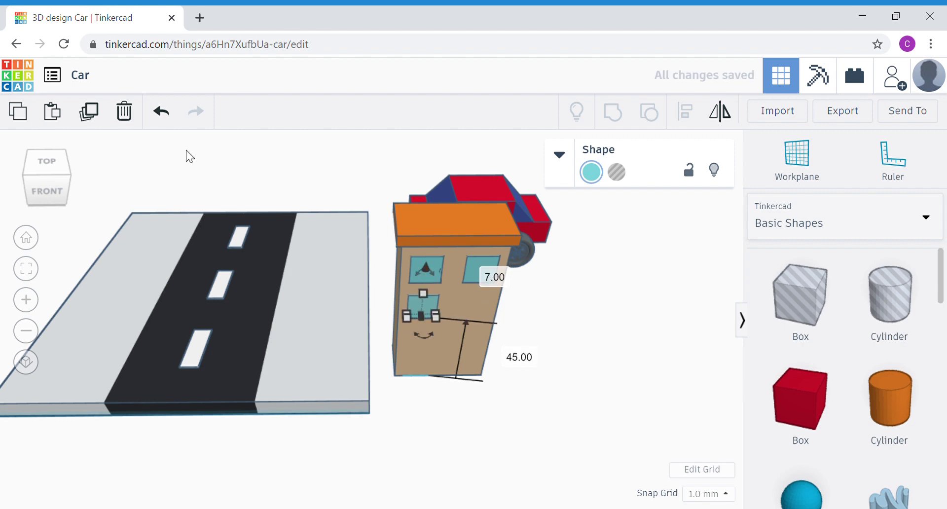
# Duplicate the second-row window and place the copy level with it under the upper-right window
pyautogui.click(89, 118)
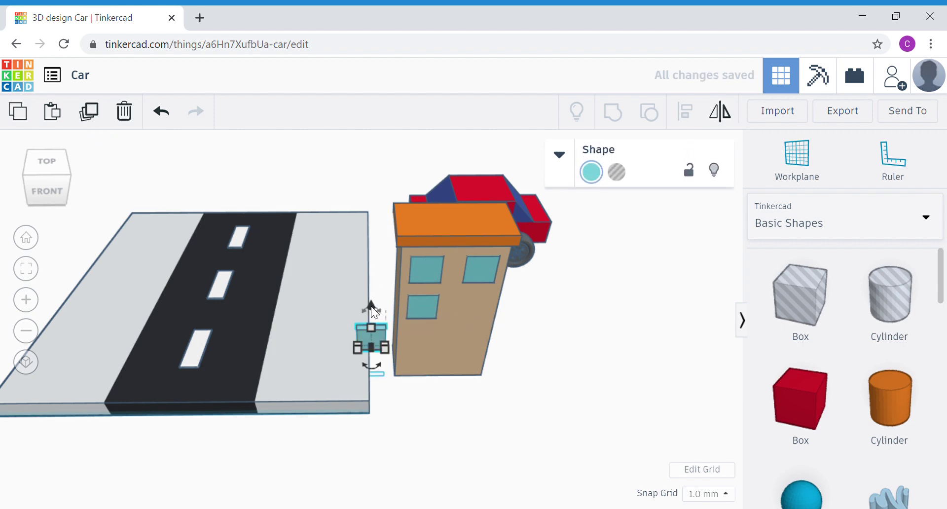
pyautogui.moveTo(373, 310); pyautogui.dragTo(371, 270)
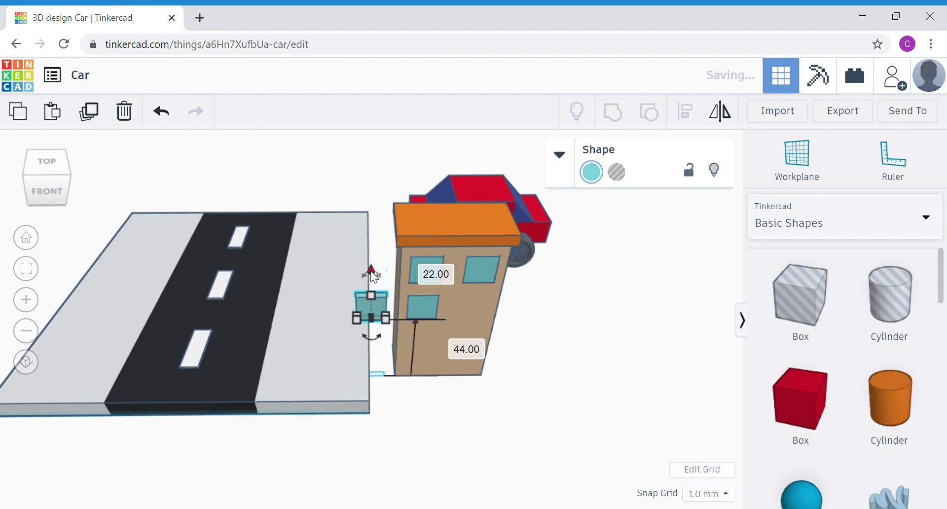
pyautogui.press('Right')
pyautogui.press('Right')
pyautogui.press('Right')
pyautogui.press('Right')
pyautogui.press('Right')
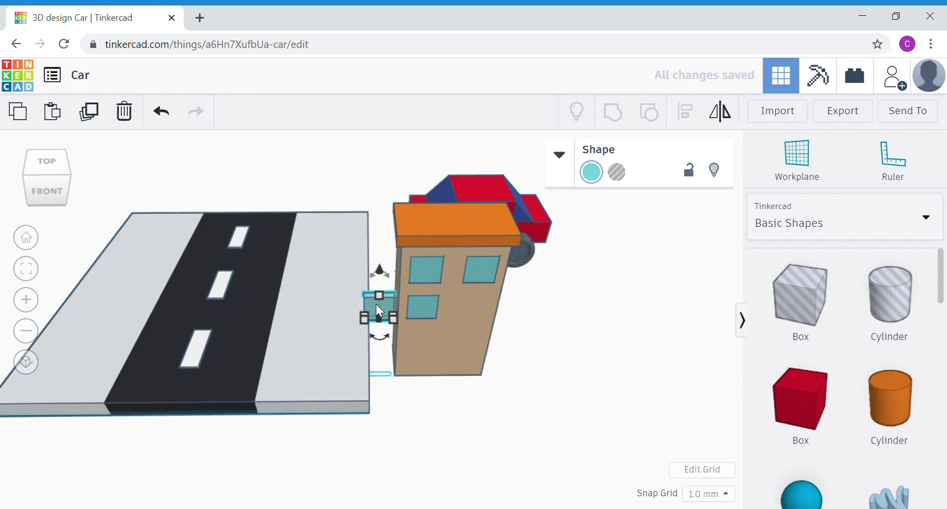
pyautogui.press('Right')
pyautogui.press('Right')
pyautogui.press('Right')
pyautogui.press('Right')
pyautogui.press('Right')
pyautogui.press('Right')
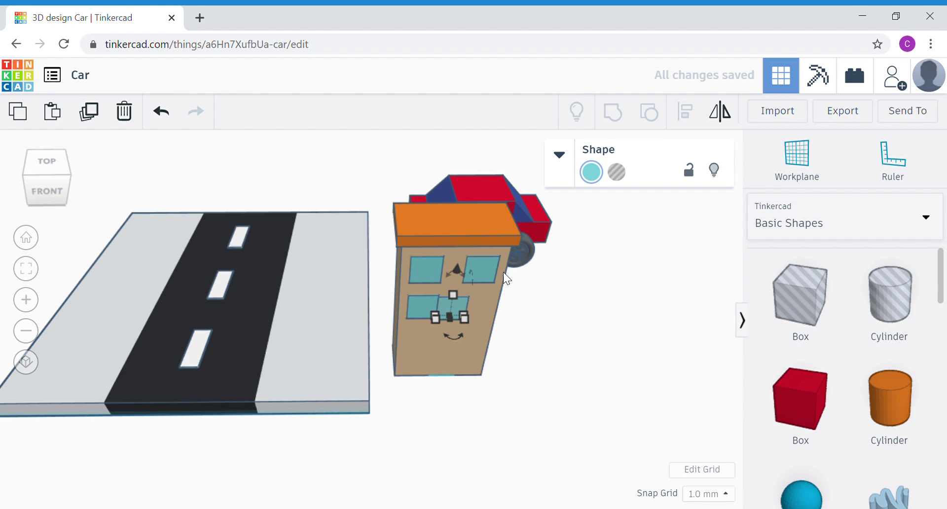
pyautogui.moveTo(458, 269); pyautogui.dragTo(454, 264)
pyautogui.press('Right')
pyautogui.press('Right')
pyautogui.press('Right')
pyautogui.press('Right')
pyautogui.press('Left')
pyautogui.press('Right')
pyautogui.press('Right')
pyautogui.press('Right')
pyautogui.press('Right')
pyautogui.press('Right')
pyautogui.press('Right')
pyautogui.press('Right')
pyautogui.press('Right')
pyautogui.press('Right')
pyautogui.press('Right')
# Place another window copy in the bottom row under the right-hand windows, raised to 15 mm
pyautogui.moveTo(536, 268); pyautogui.dragTo(529, 321)
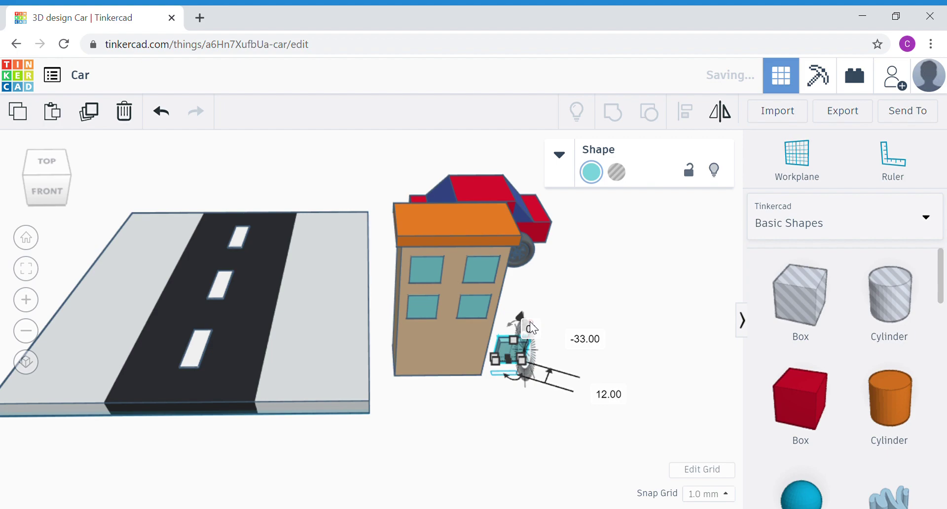
pyautogui.press('Left')
pyautogui.press('Left')
pyautogui.press('Left')
pyautogui.press('Left')
pyautogui.press('Left')
pyautogui.press('Left')
pyautogui.press('Left')
pyautogui.press('Left')
pyautogui.press('Left')
pyautogui.press('Left')
pyautogui.press('Left')
pyautogui.press('Left')
pyautogui.press('Left')
pyautogui.press('Left')
pyautogui.press('Left')
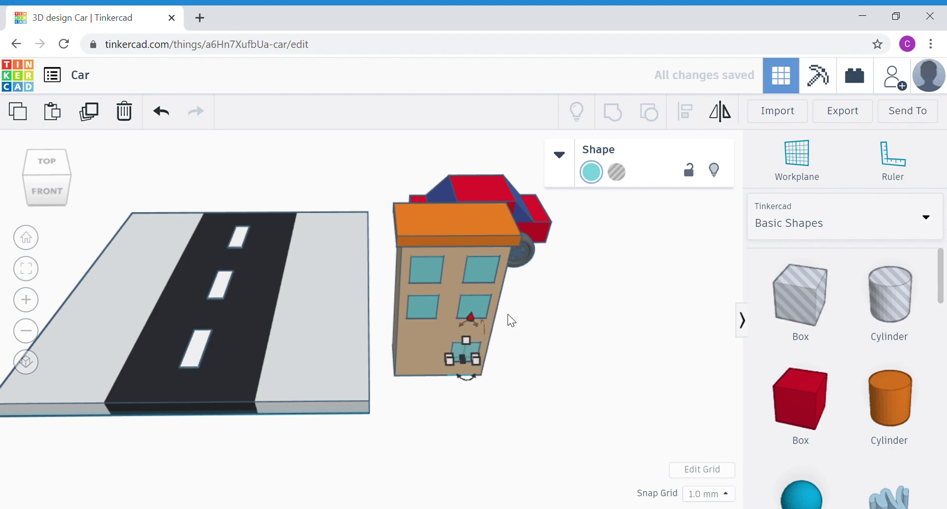
pyautogui.moveTo(473, 317); pyautogui.dragTo(472, 312)
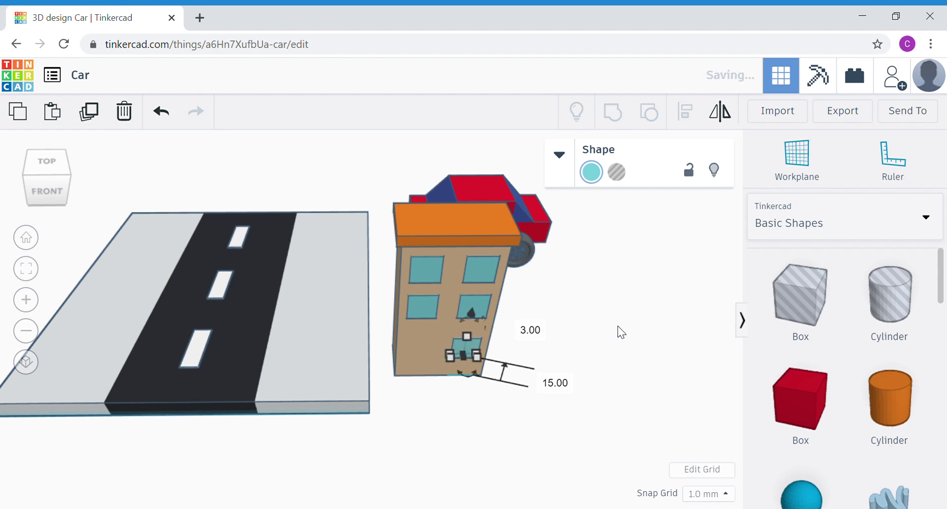
pyautogui.click(619, 330)
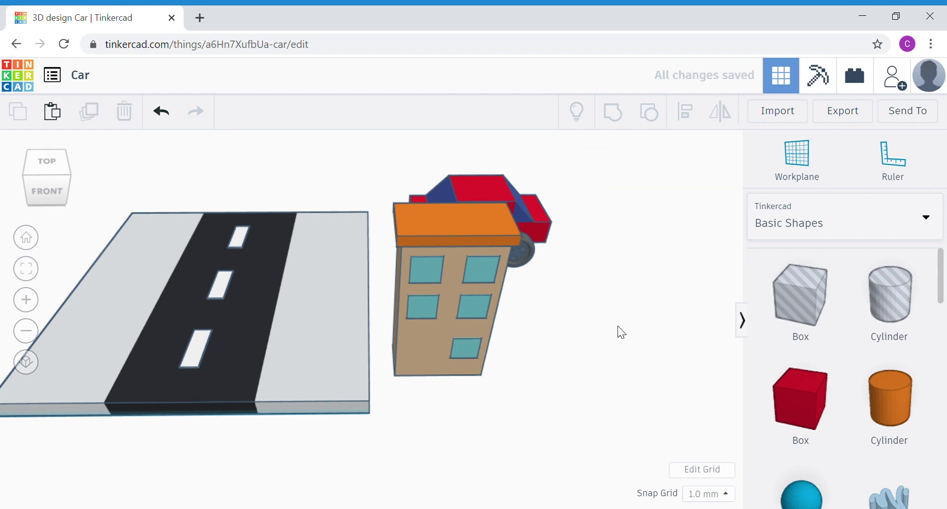
# Add a solid box beside the building for a door and set its footprint to 15 mm wide by 3 mm deep
pyautogui.moveTo(808, 408); pyautogui.dragTo(534, 363)
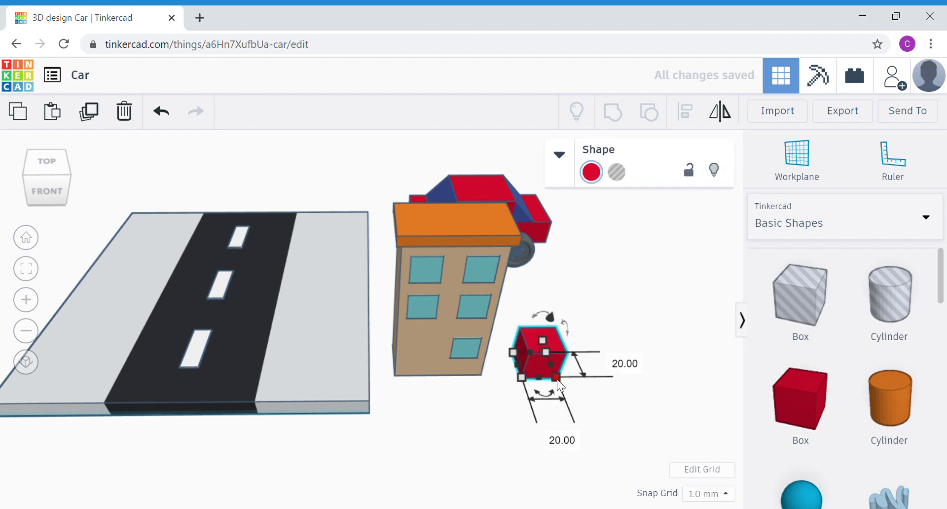
pyautogui.moveTo(531, 401)
pyautogui.click(562, 441)
pyautogui.write('1')
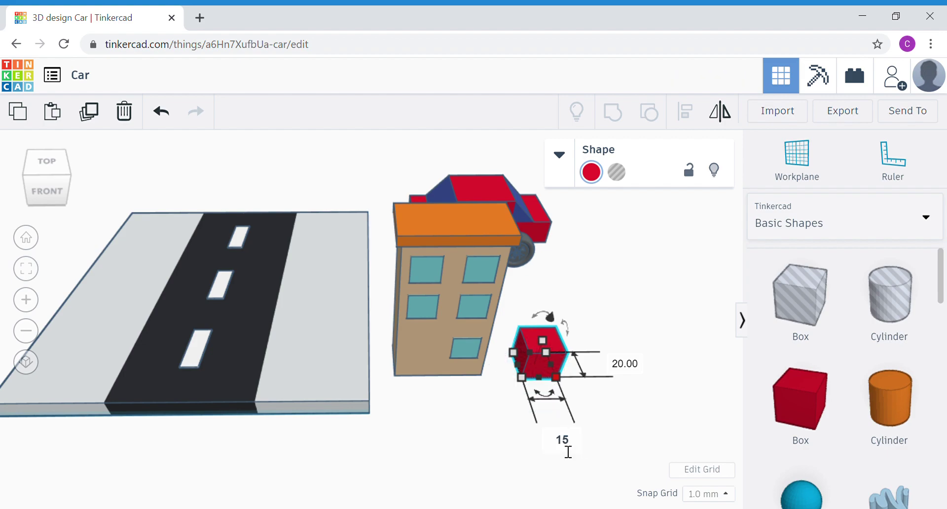
pyautogui.write('5')
pyautogui.press('Return')
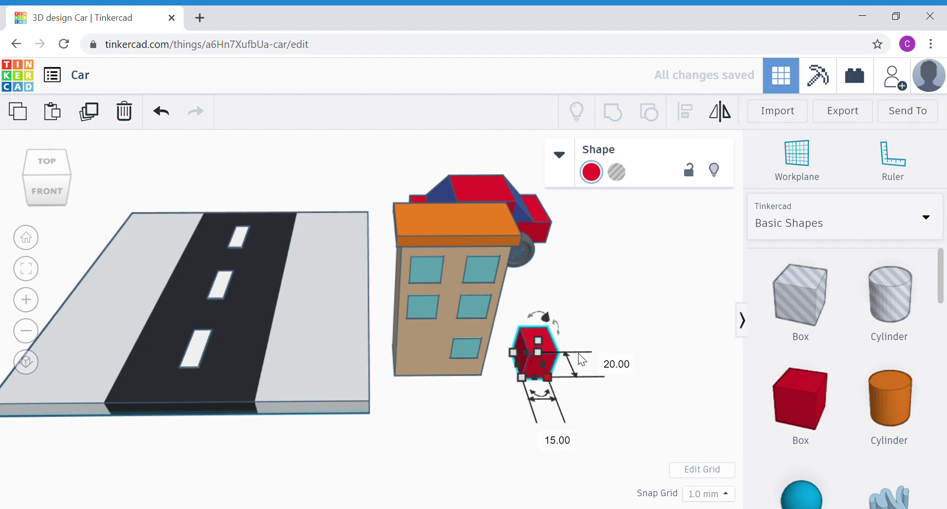
pyautogui.click(627, 367)
pyautogui.write('3')
pyautogui.press('Return')
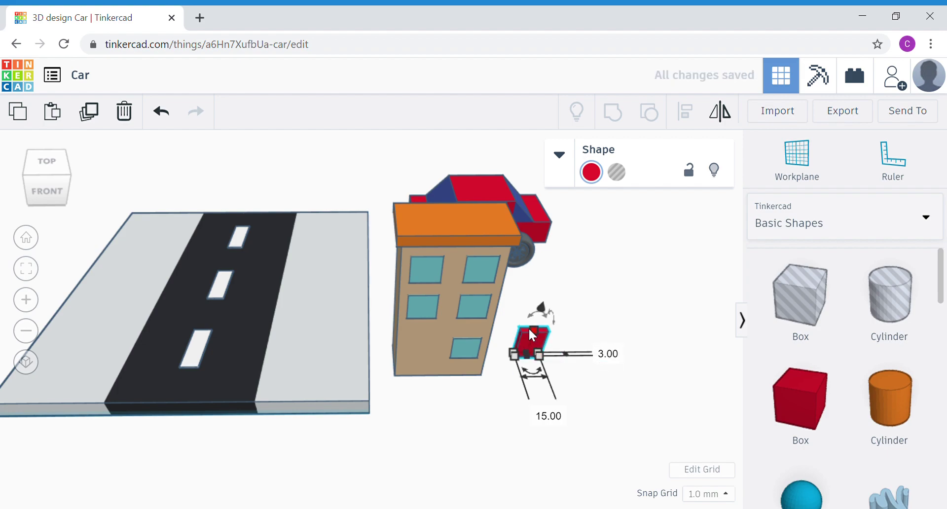
# Set the door panel's height to 30 mm and colour it dark brown
pyautogui.hotkey('ctrl', 'z')
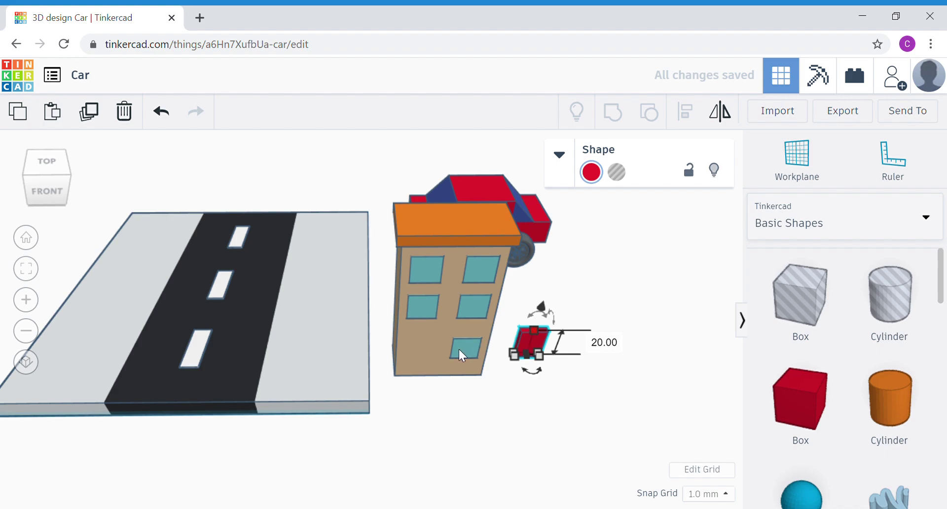
pyautogui.click(602, 341)
pyautogui.write('30')
pyautogui.press('Return')
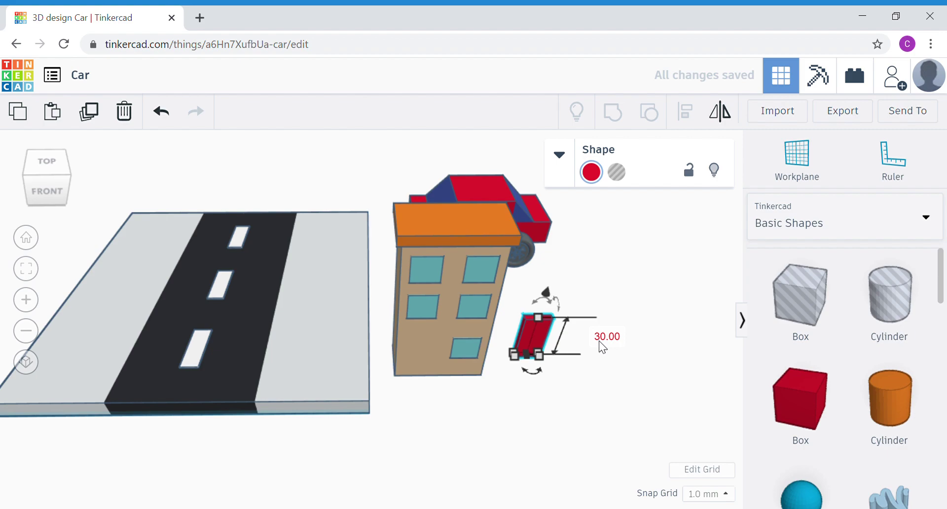
pyautogui.click(605, 175)
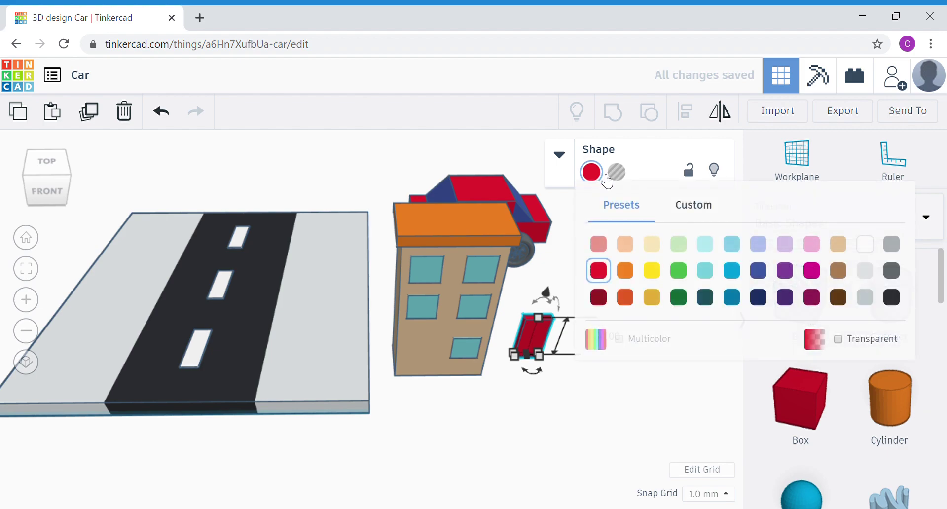
pyautogui.click(838, 296)
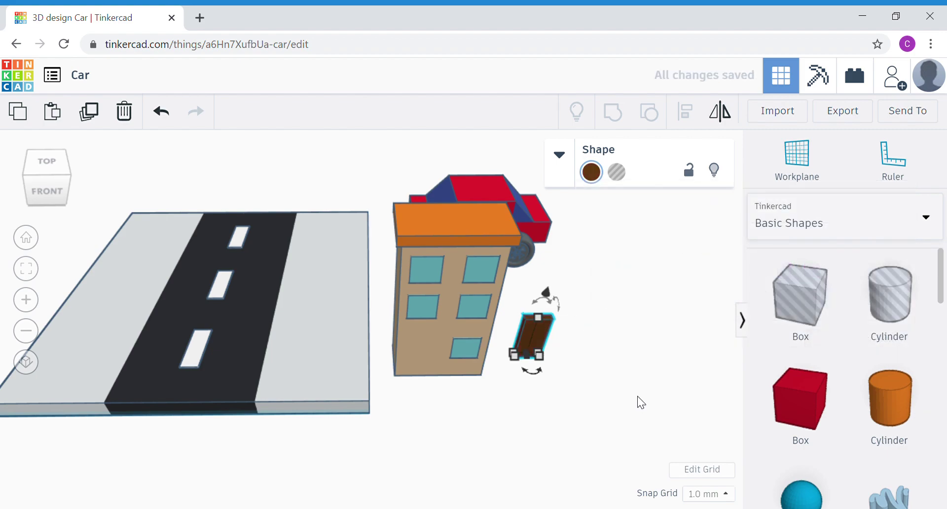
# Place the door at ground level against the building's front face, below the left-hand windows
pyautogui.moveTo(535, 334); pyautogui.dragTo(425, 359)
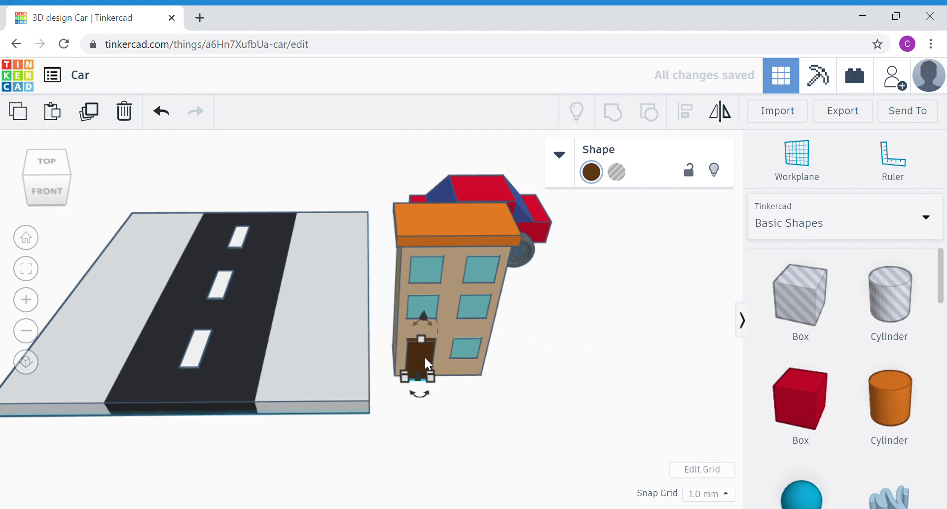
pyautogui.press('Right')
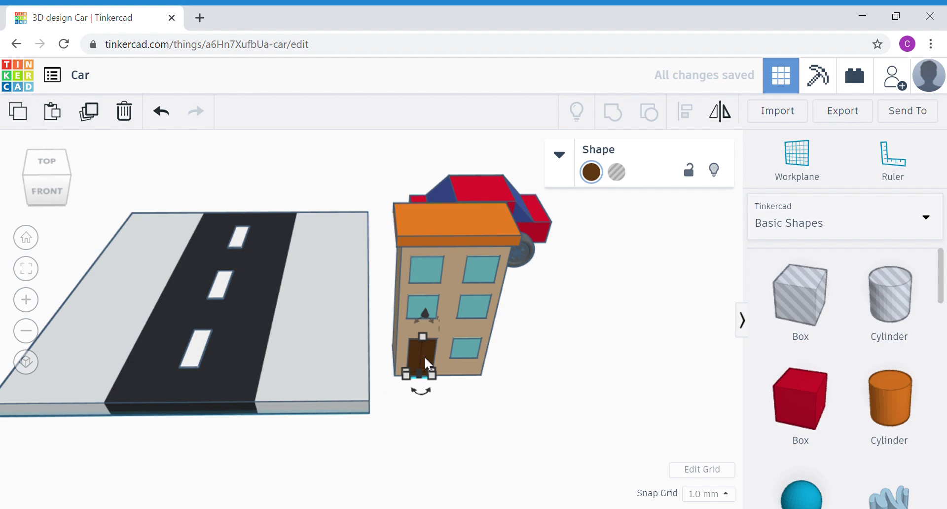
pyautogui.click(522, 366)
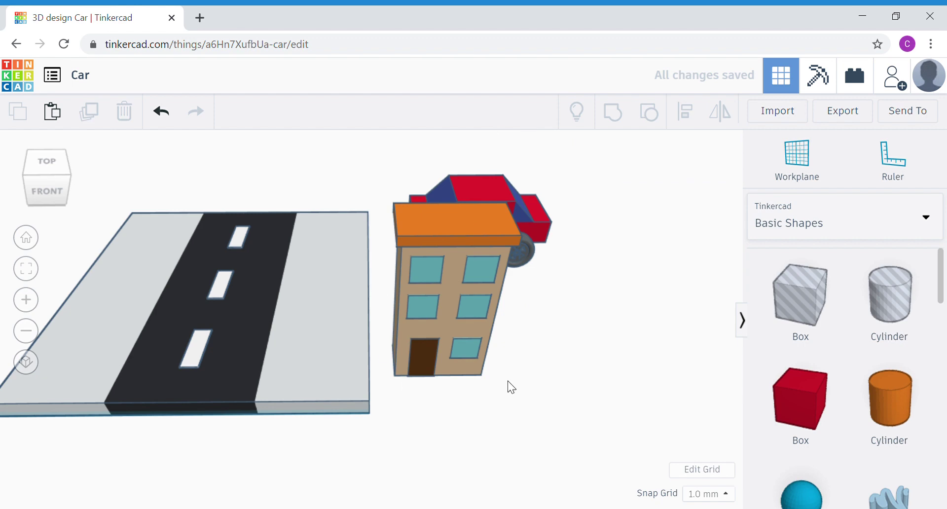
# Group all the building's parts, including roof, windows and door, and keep their original colours with the Multicolor option
pyautogui.scroll(-8, 510, 387)
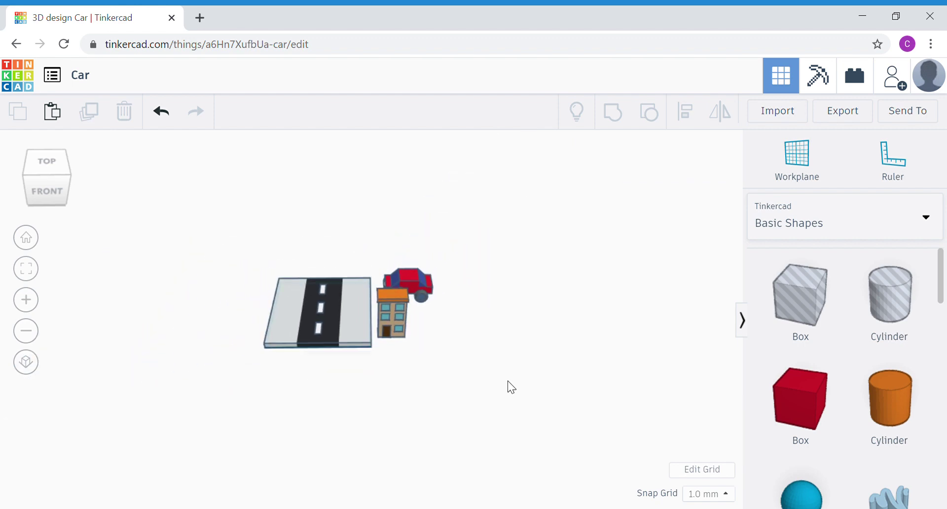
pyautogui.scroll(5, 511, 387)
pyautogui.moveTo(510, 387); pyautogui.dragTo(508, 414, button='right')
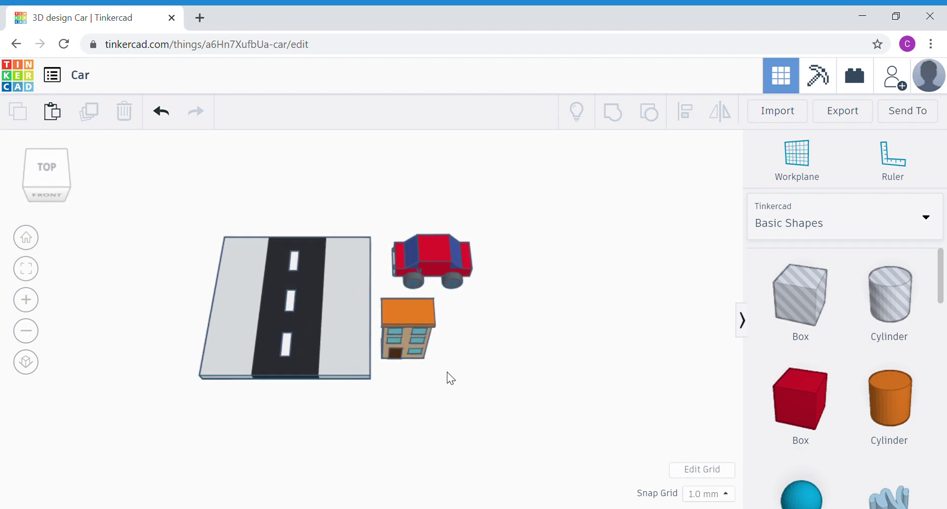
pyautogui.moveTo(448, 373); pyautogui.dragTo(377, 294)
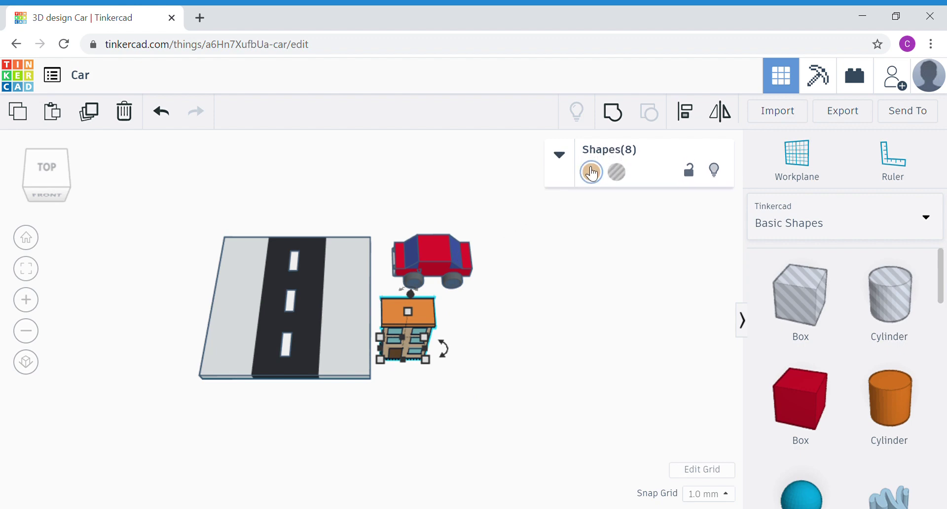
pyautogui.click(624, 120)
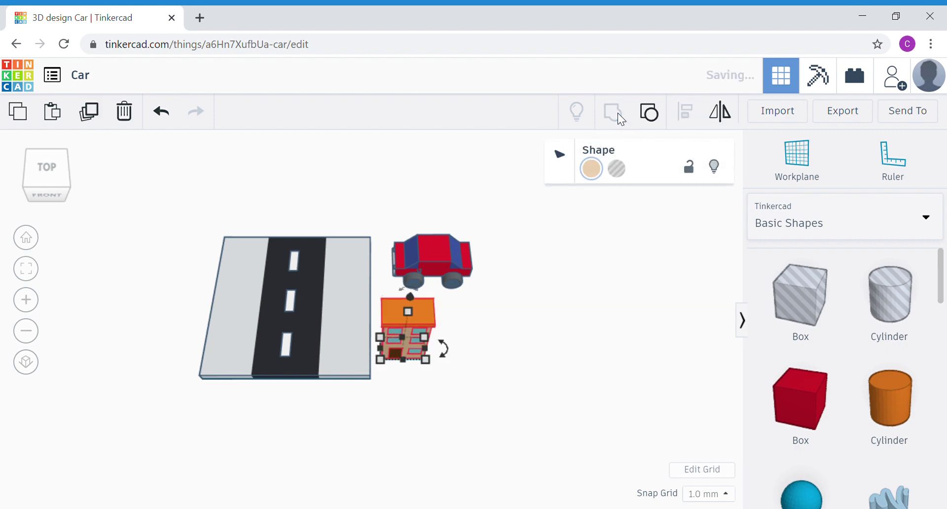
pyautogui.click(592, 173)
pyautogui.click(630, 339)
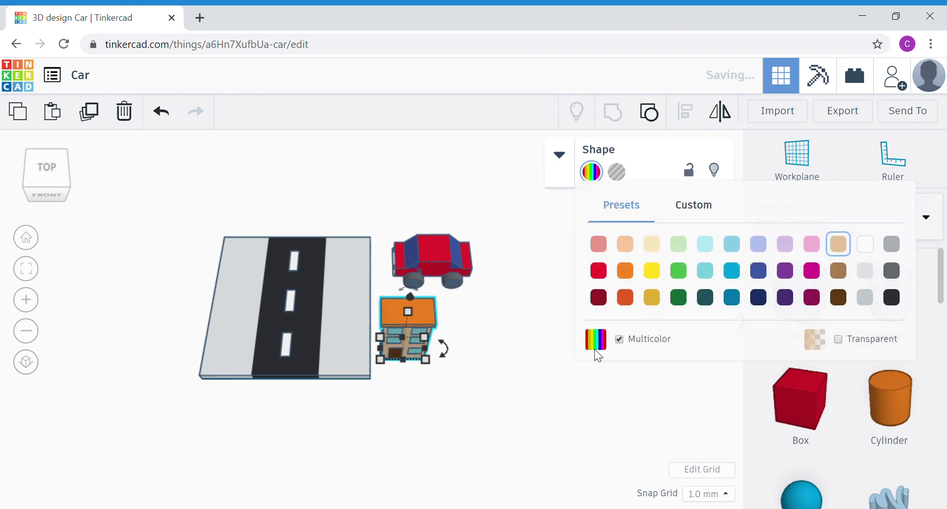
# Rotate the grouped building -90° about its vertical axis
pyautogui.moveTo(457, 402); pyautogui.dragTo(462, 369, button='right')
pyautogui.scroll(3, 462, 369)
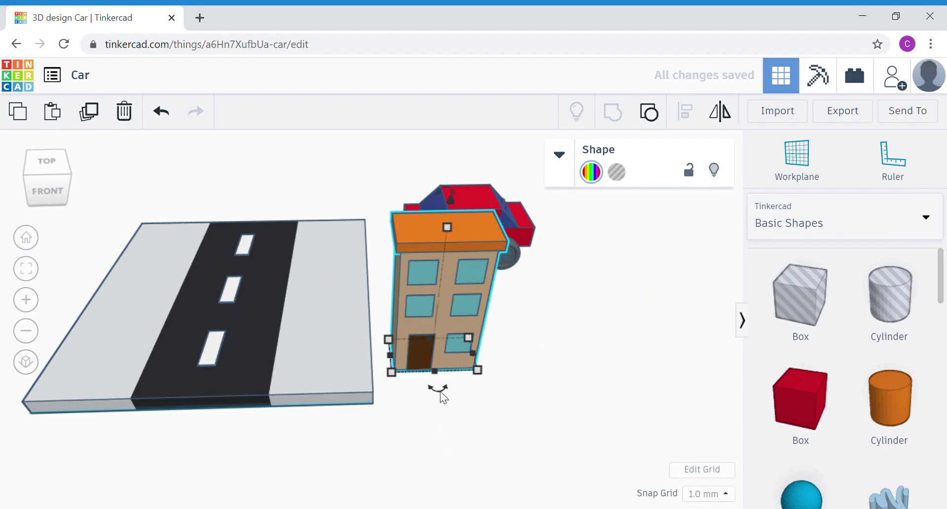
pyautogui.moveTo(439, 390); pyautogui.dragTo(439, 390)
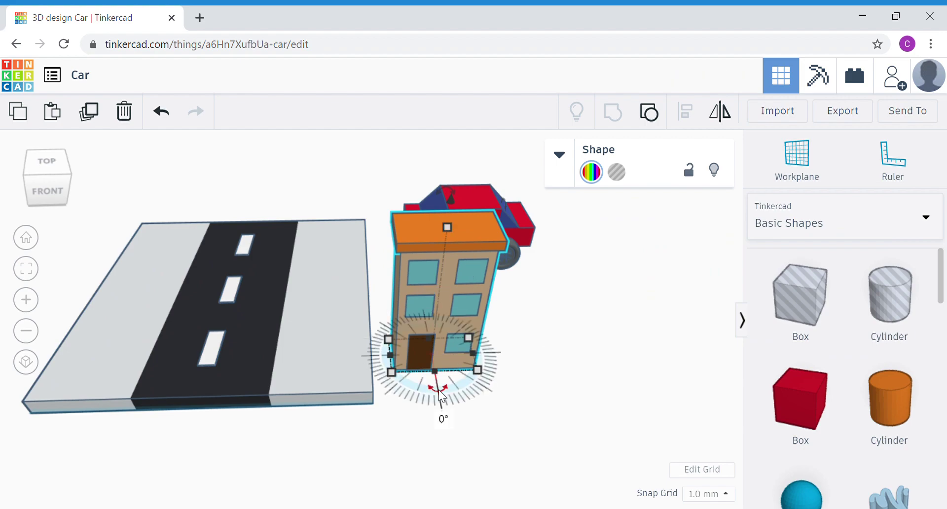
pyautogui.moveTo(439, 389); pyautogui.dragTo(473, 354)
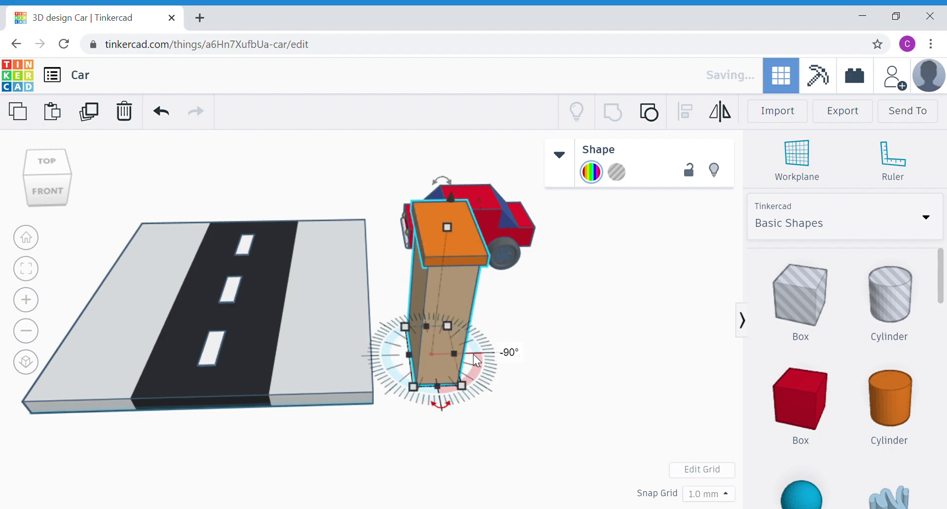
# Move the building onto the far end of the left pavement with its door facing the road, and raise it onto the pavement surface
pyautogui.moveTo(455, 288); pyautogui.dragTo(127, 192)
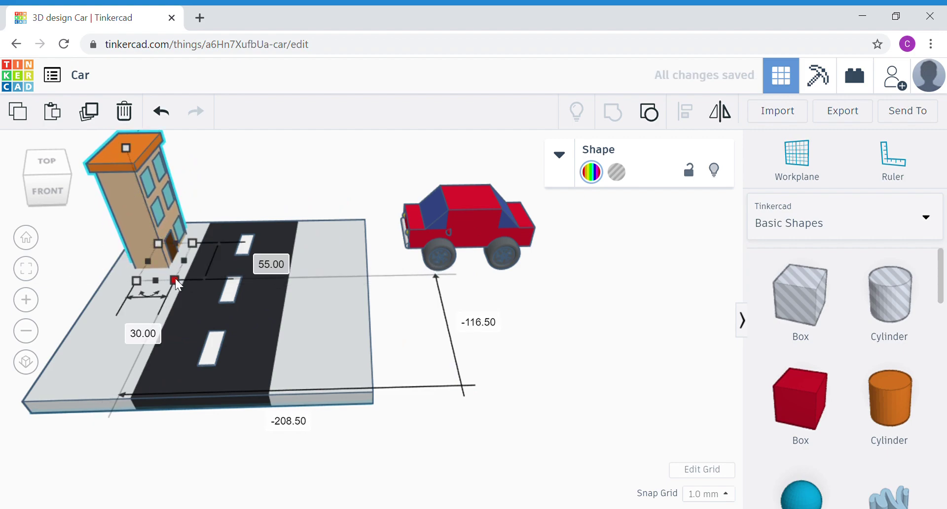
pyautogui.scroll(-5, 175, 278)
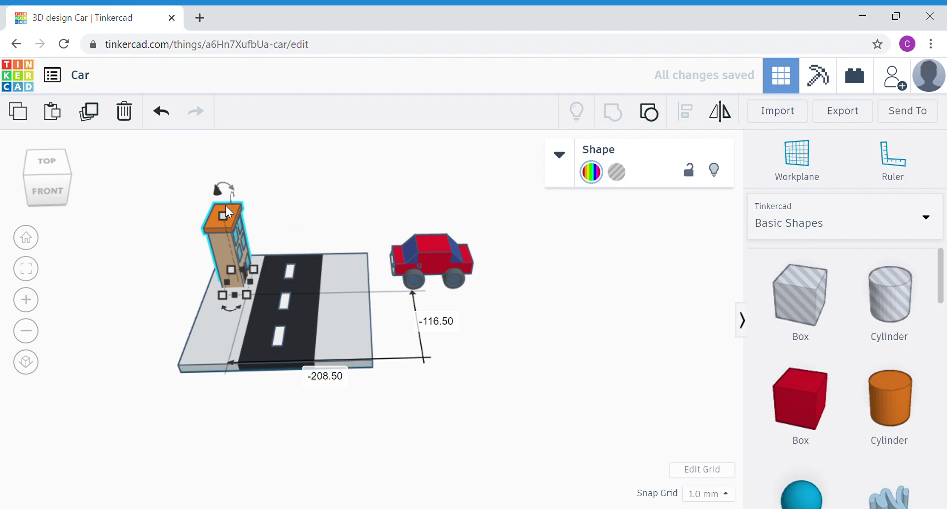
pyautogui.moveTo(217, 190); pyautogui.dragTo(212, 182)
pyautogui.moveTo(514, 376); pyautogui.dragTo(425, 386, button='right')
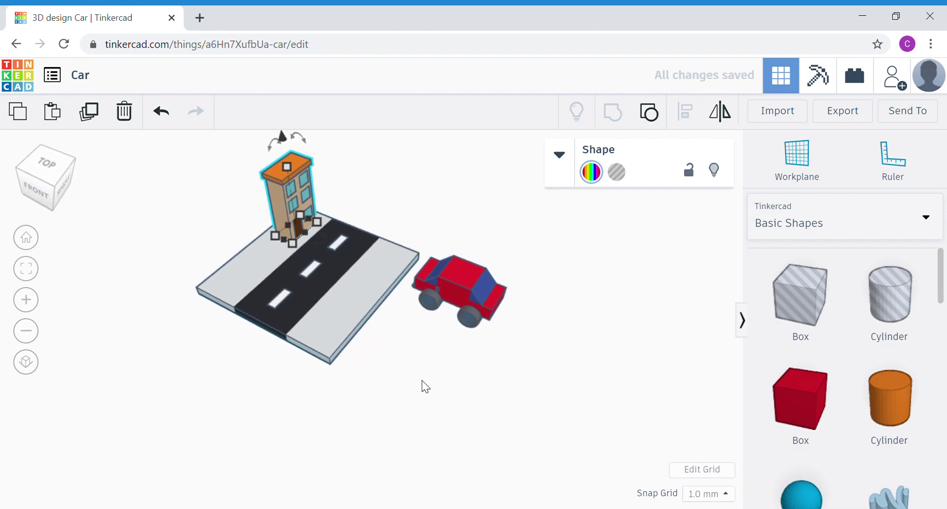
# Duplicate the building and move the copy 105 mm along the left pavement to its near end
pyautogui.click(93, 116)
pyautogui.moveTo(304, 190); pyautogui.dragTo(265, 242)
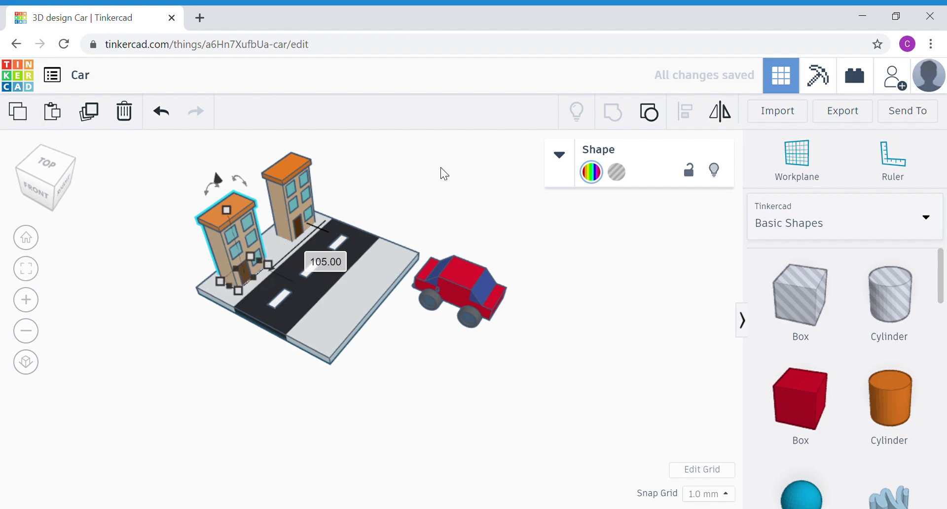
pyautogui.press('Escape')
# Recolour the near building's walls light green and its roof dark green
pyautogui.click(223, 255)
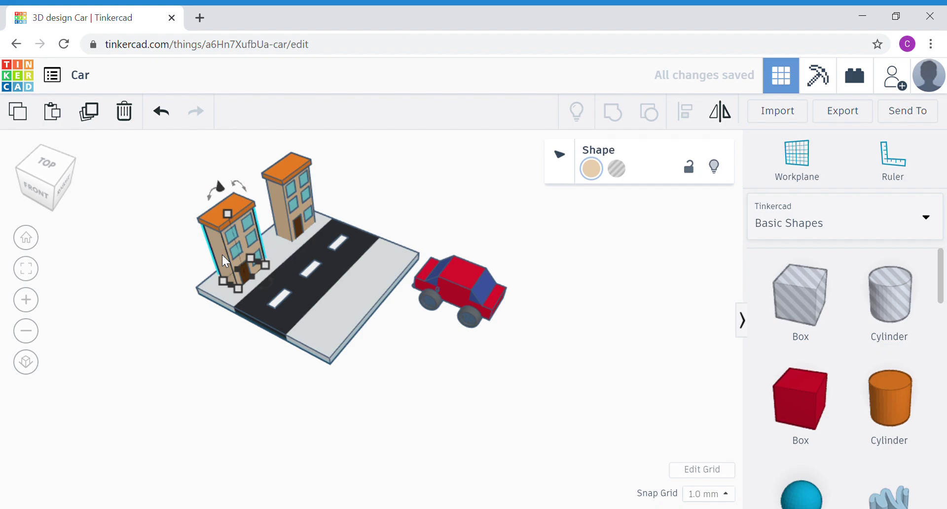
pyautogui.click(592, 172)
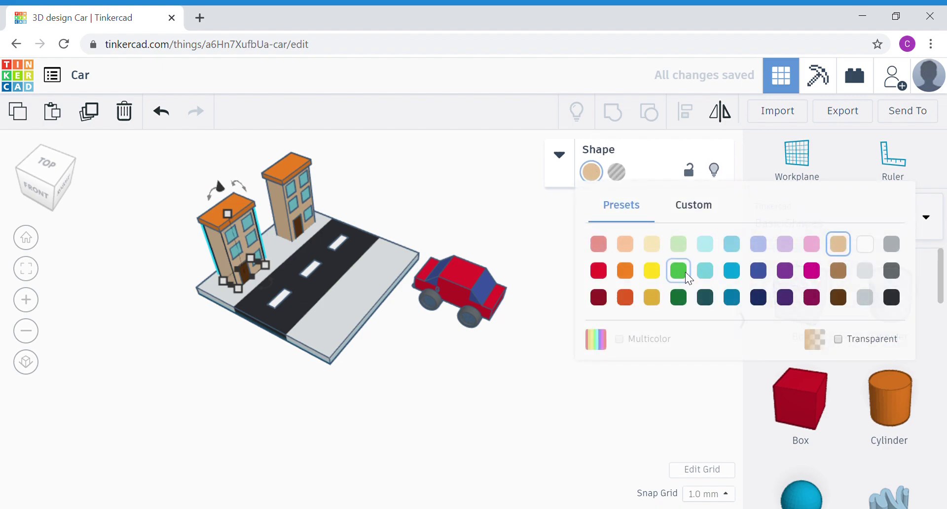
pyautogui.click(679, 249)
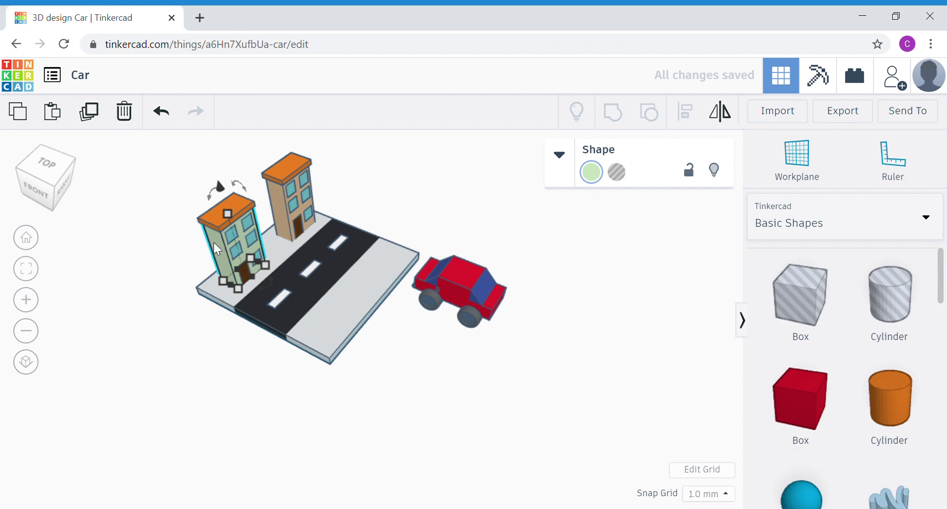
pyautogui.click(215, 217)
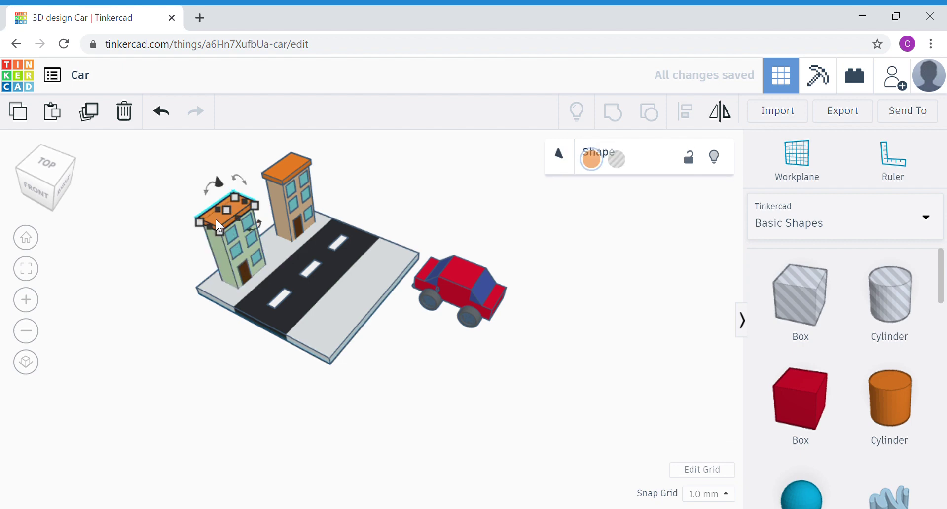
pyautogui.click(590, 173)
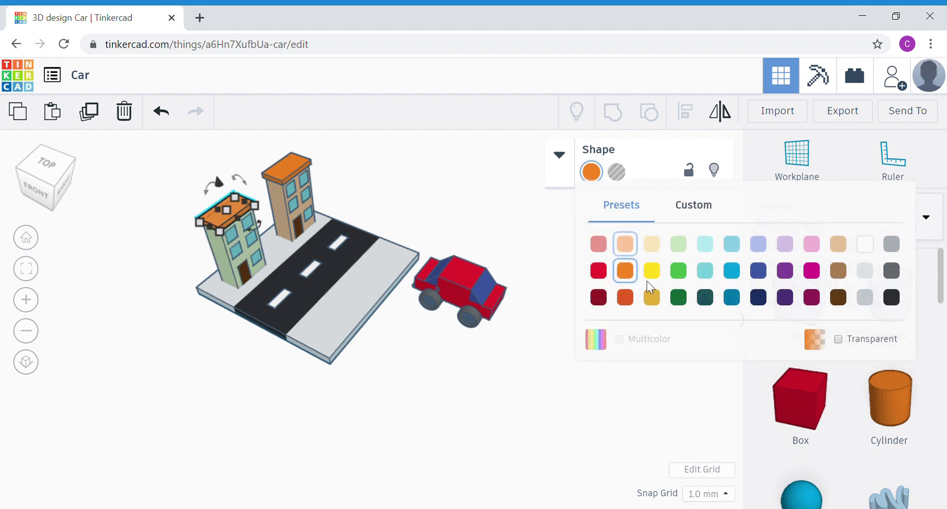
pyautogui.click(682, 295)
pyautogui.click(338, 362)
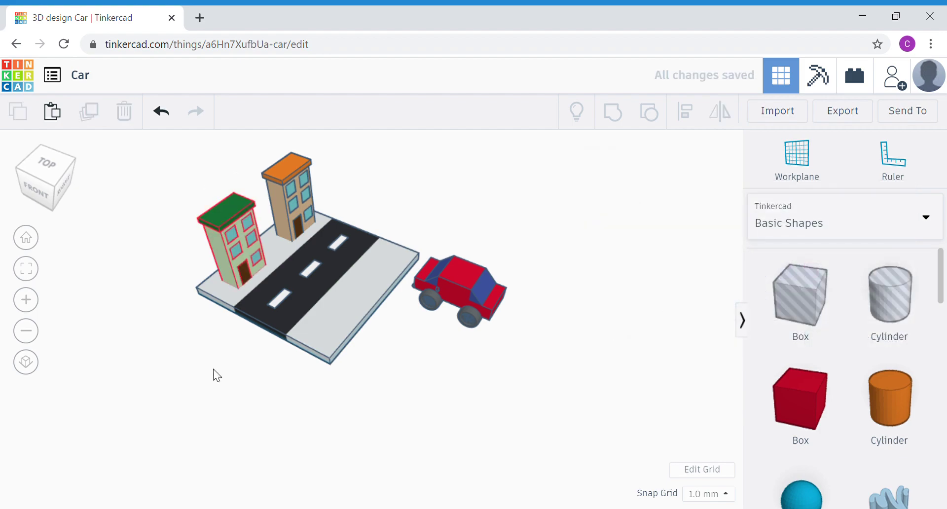
# Add a box on the empty workplane in front of the car and set its length and width to 15 mm
pyautogui.moveTo(220, 375); pyautogui.dragTo(302, 383, button='right')
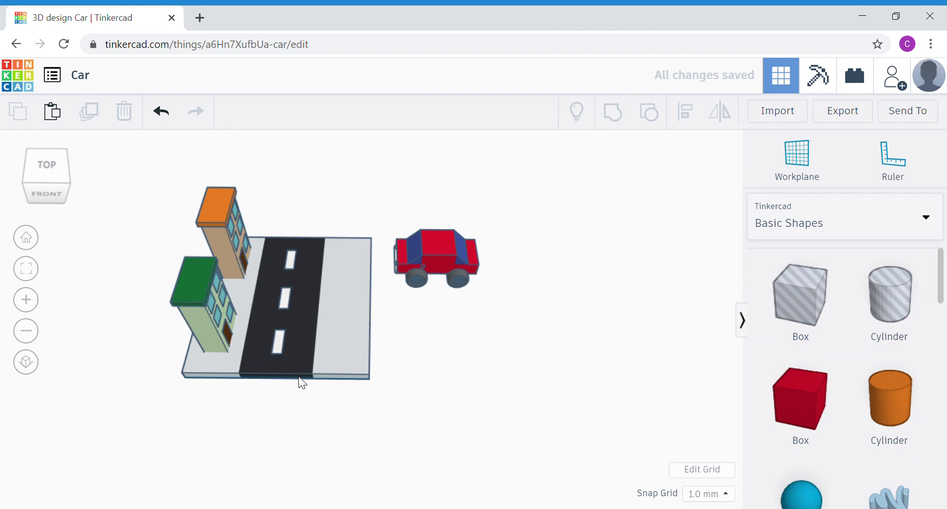
pyautogui.scroll(3, 300, 379)
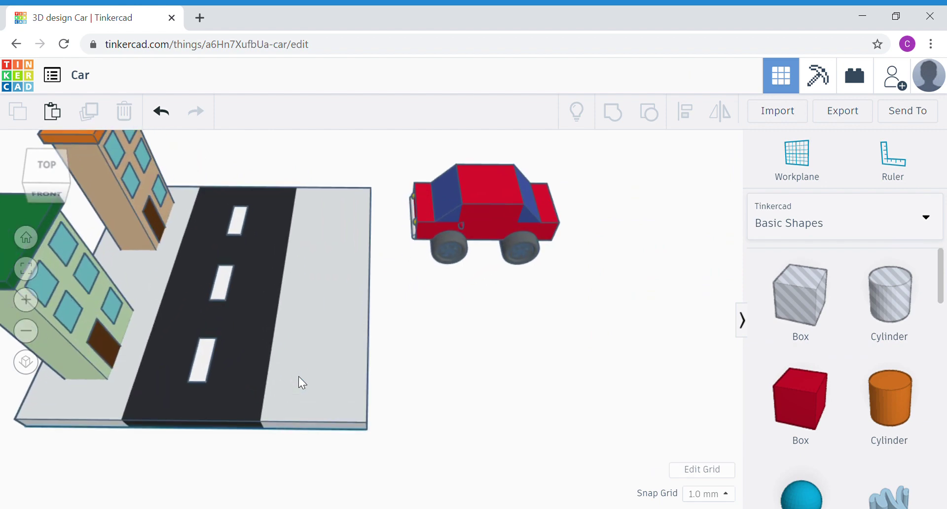
pyautogui.moveTo(299, 378); pyautogui.dragTo(467, 386, button='right')
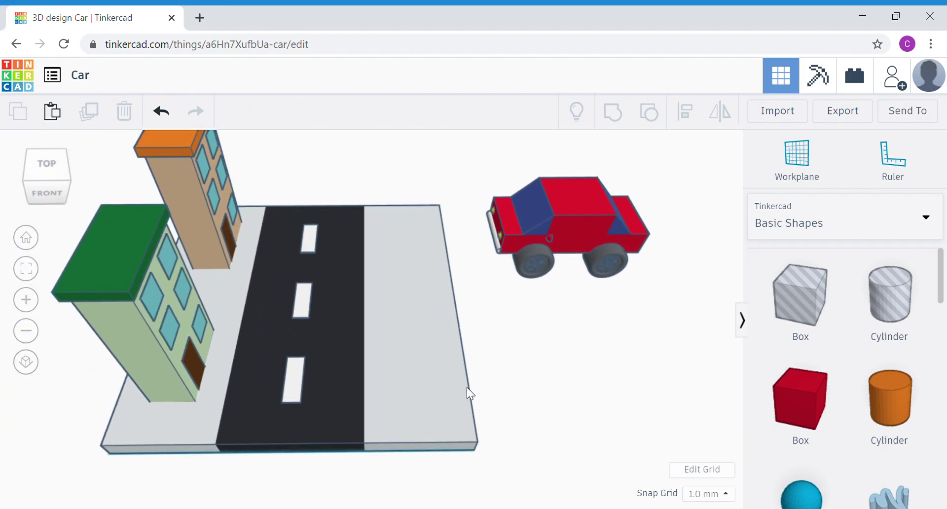
pyautogui.click(797, 395)
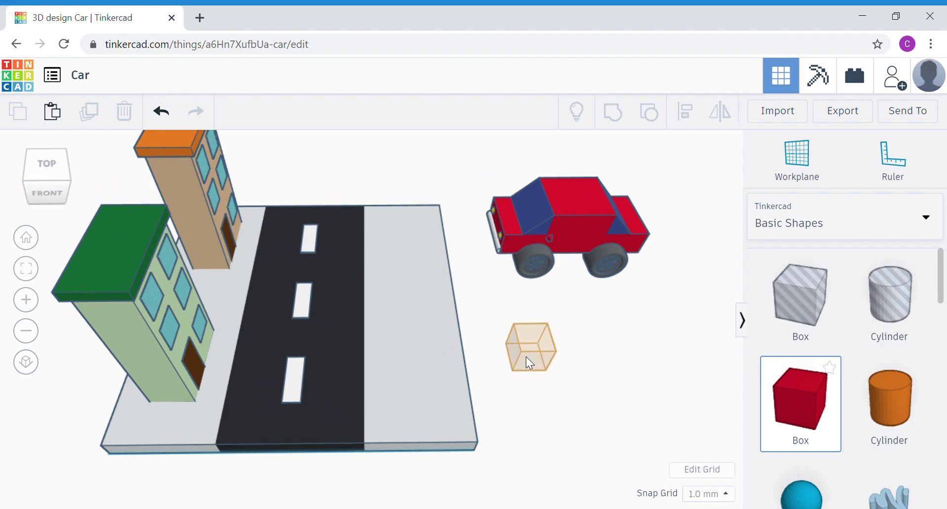
pyautogui.click(525, 356)
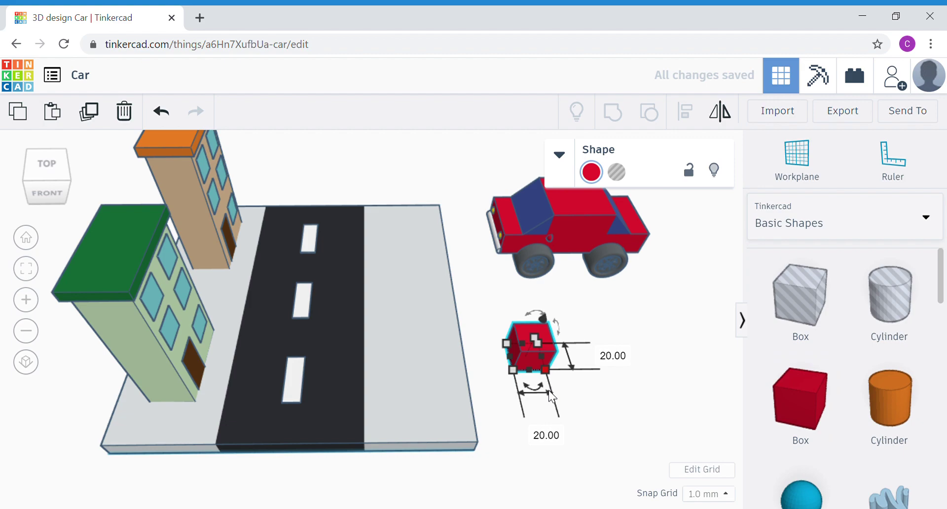
pyautogui.click(553, 442)
pyautogui.write('15')
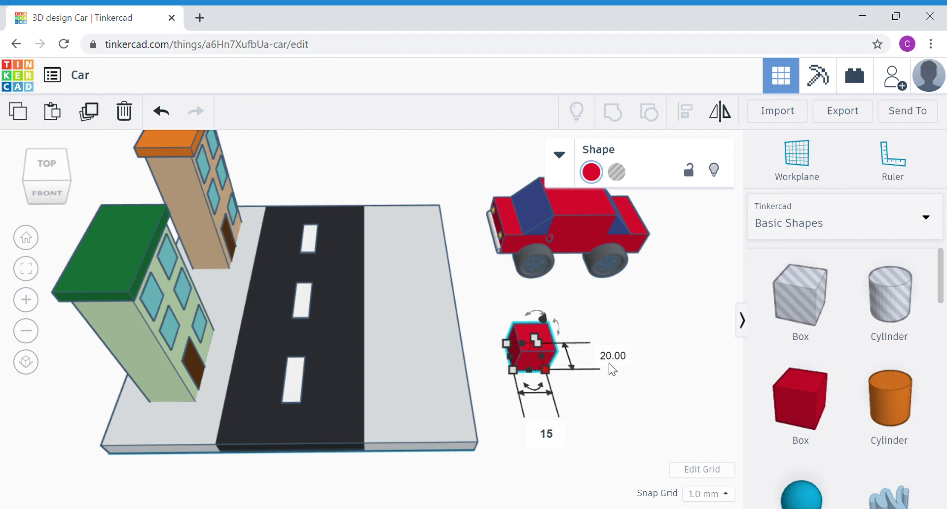
pyautogui.click(611, 356)
pyautogui.write('15')
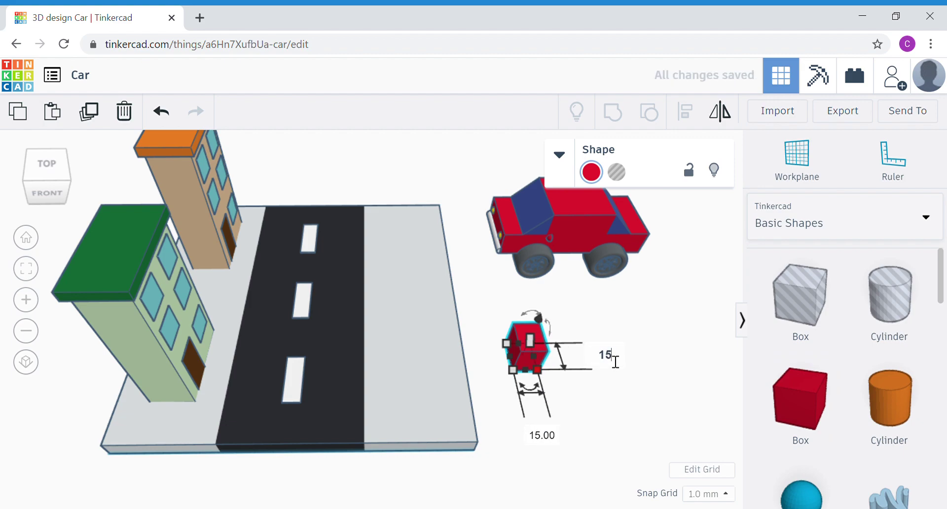
pyautogui.press('Return')
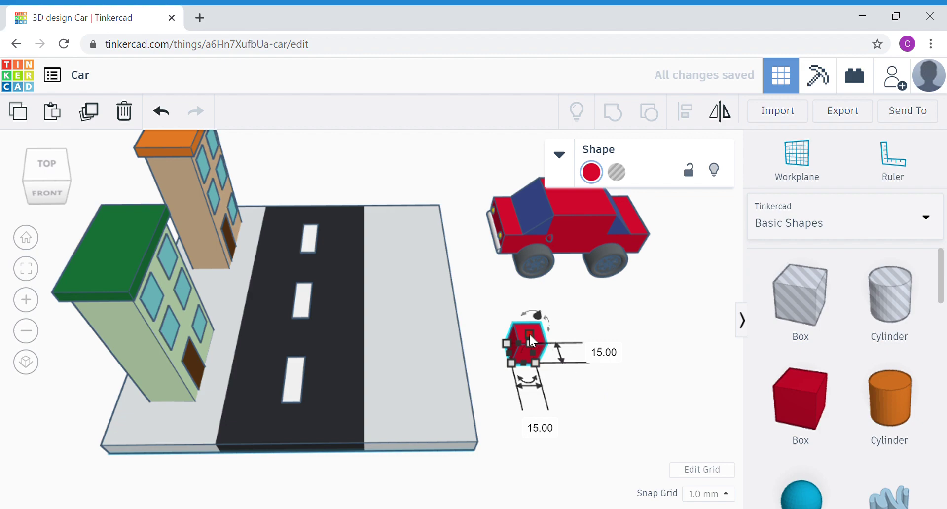
# Set the new box's height to 30 mm and round its edges with a radius of 3
pyautogui.moveTo(528, 333)
pyautogui.click(597, 345)
pyautogui.write('30')
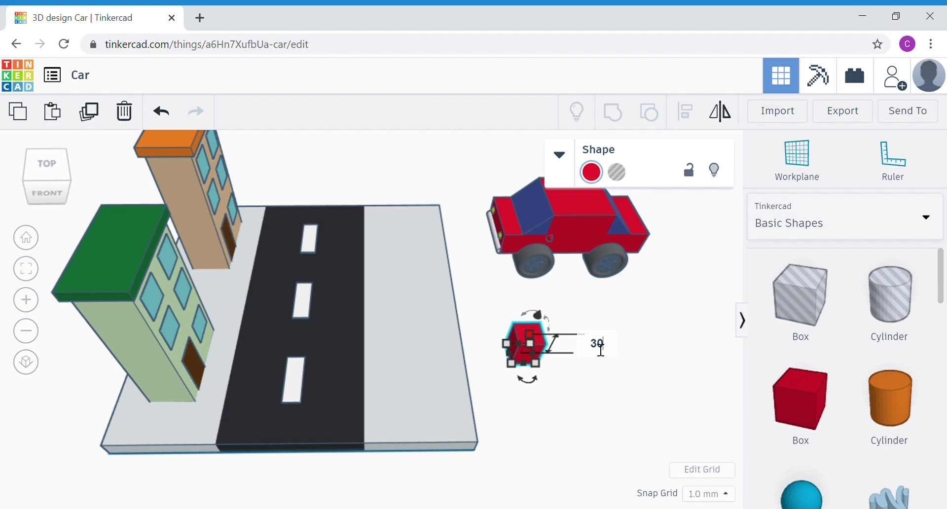
pyautogui.press('Return')
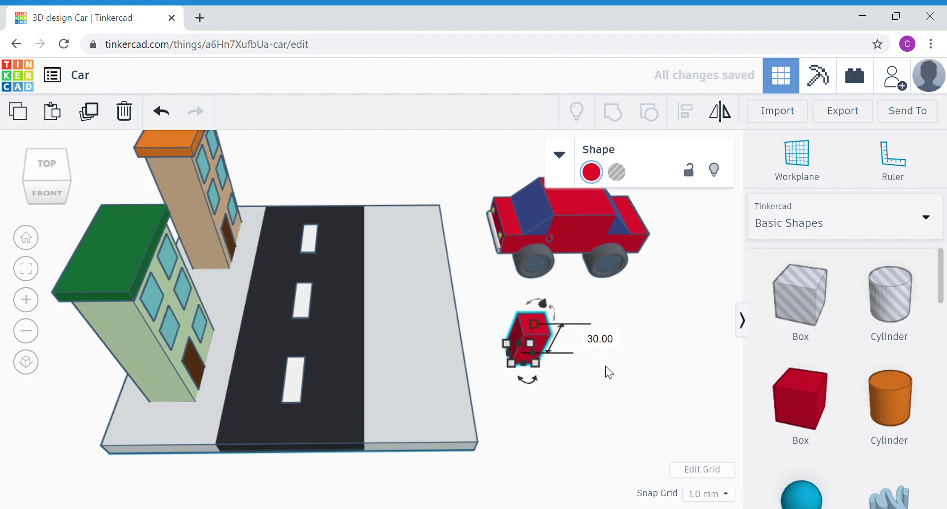
pyautogui.click(560, 157)
pyautogui.click(602, 212)
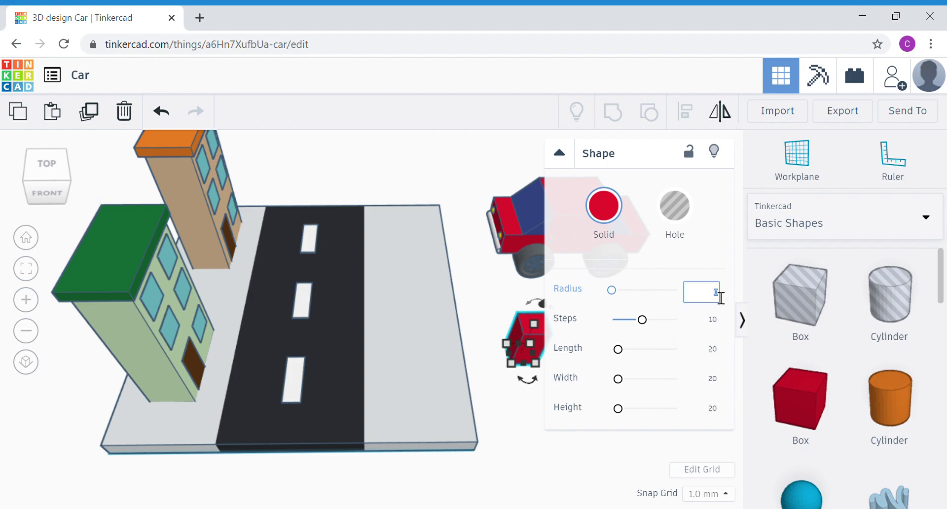
pyautogui.press('Return')
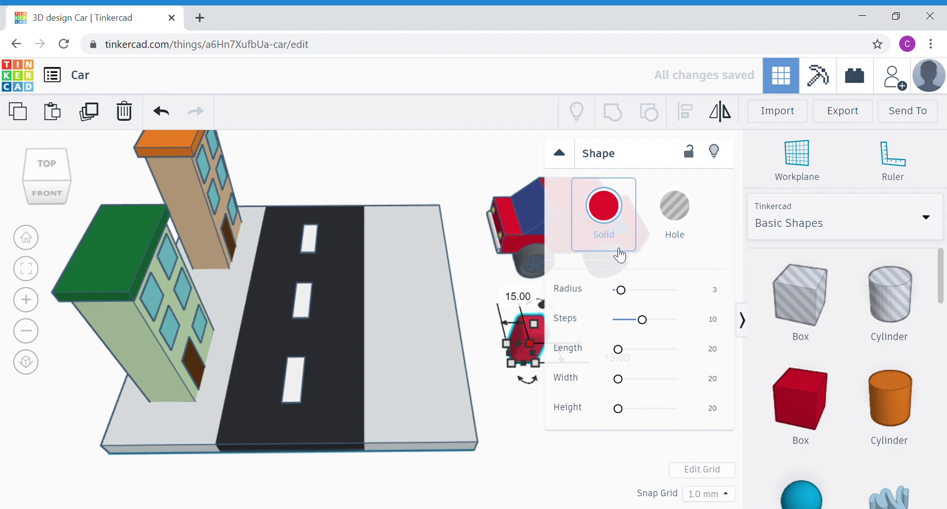
# Colour the rounded box black and raise it 35 mm above the workplane
pyautogui.click(617, 214)
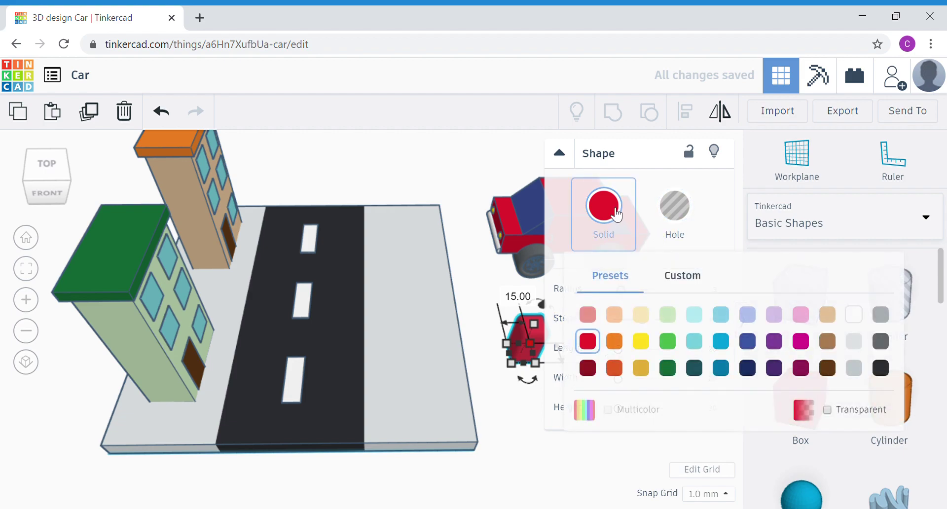
pyautogui.click(880, 369)
pyautogui.click(530, 430)
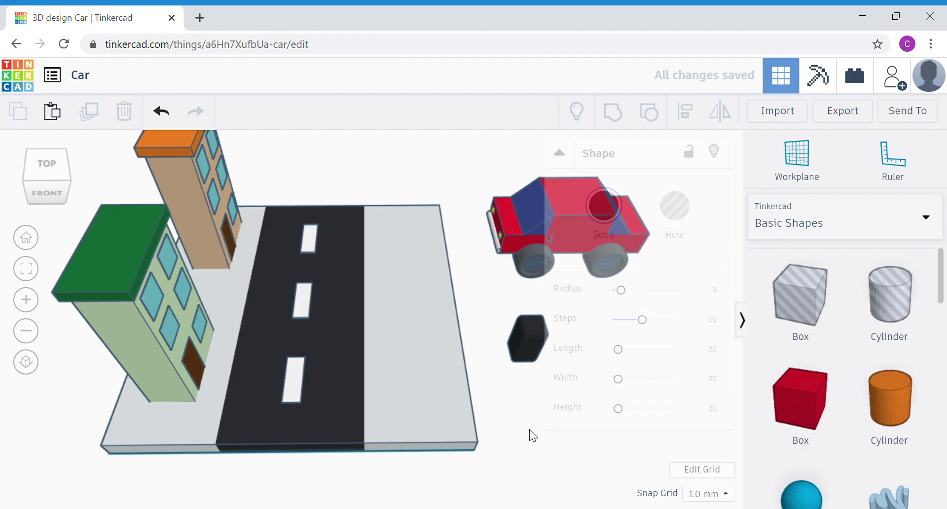
pyautogui.click(528, 342)
pyautogui.click(560, 154)
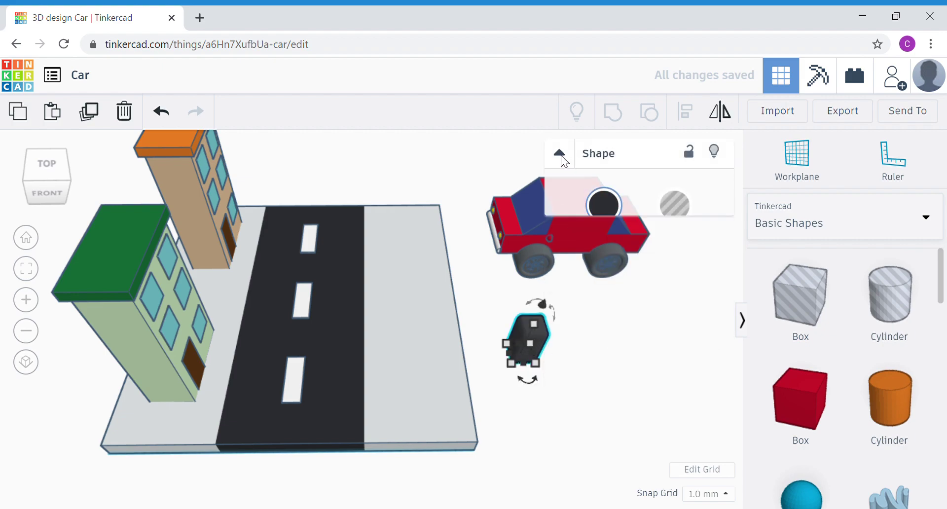
pyautogui.moveTo(543, 307); pyautogui.dragTo(564, 261)
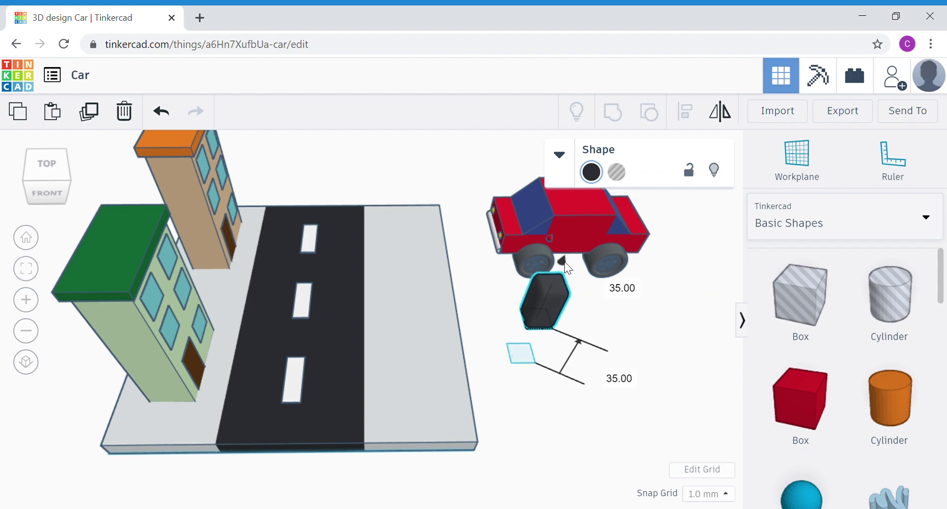
pyautogui.click(676, 402)
# Add a cylinder beside the black box, 5 mm in length and width and 35 mm high
pyautogui.moveTo(908, 397); pyautogui.dragTo(593, 360)
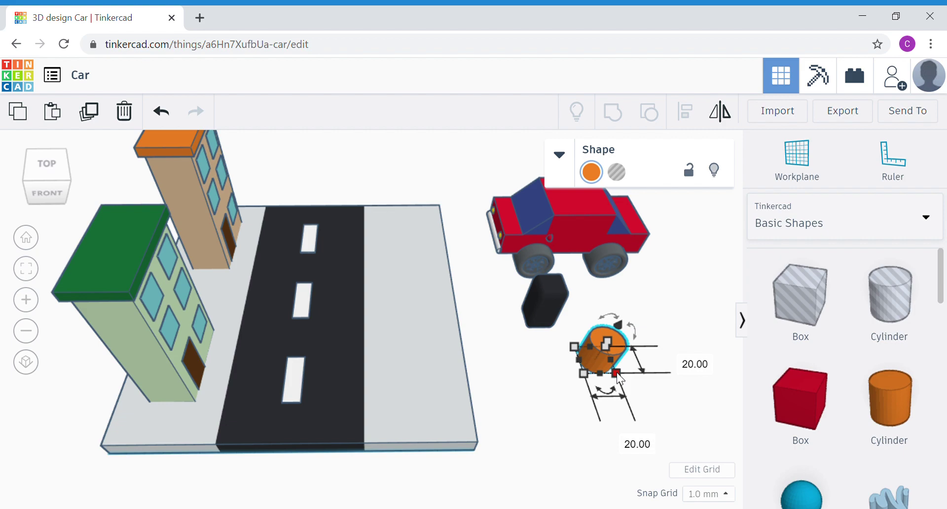
pyautogui.click(625, 438)
pyautogui.write('5')
pyautogui.click(681, 364)
pyautogui.write('5')
pyautogui.press('Return')
pyautogui.moveTo(590, 332)
pyautogui.click(648, 345)
pyautogui.write('35')
pyautogui.press('Return')
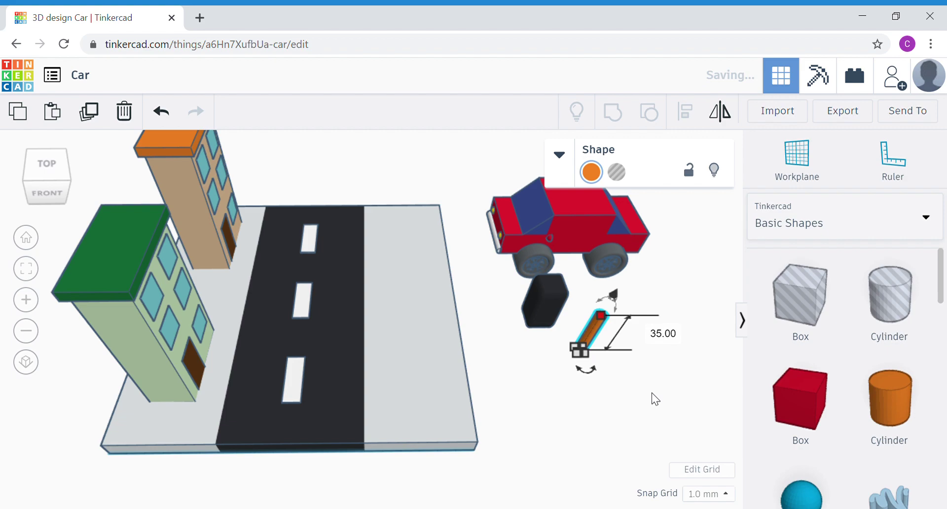
# Change the thin cylinder's colour from the presets to light grey
pyautogui.click(594, 175)
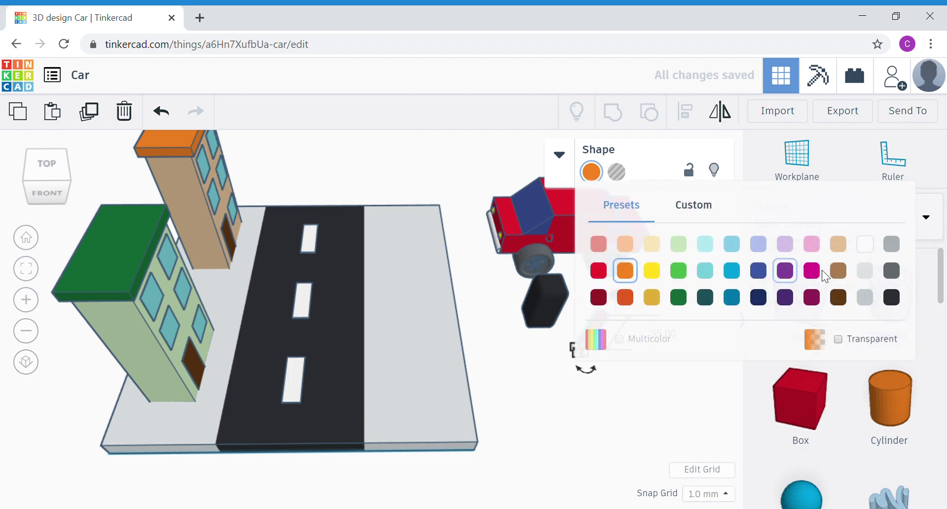
pyautogui.click(859, 274)
pyautogui.click(633, 407)
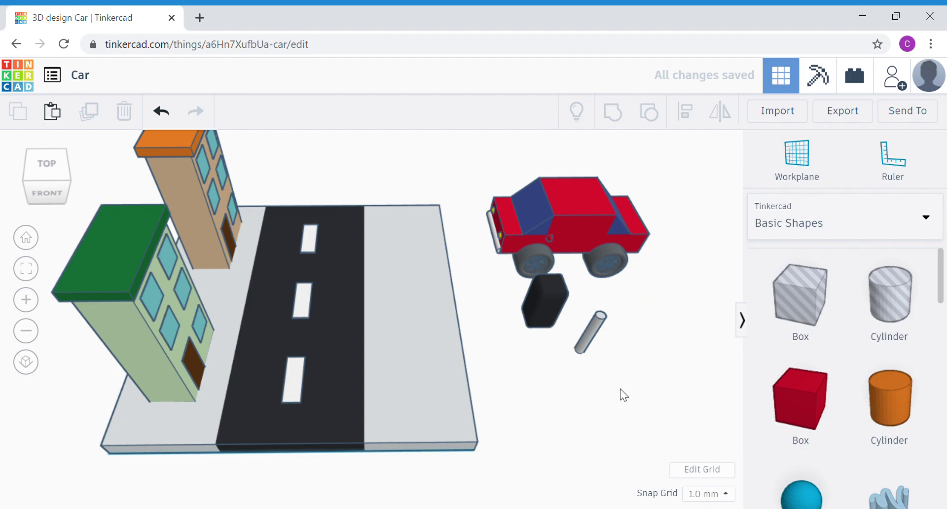
# Align the black box and the grey cylinder to their common centre across the width, with the pole under the box
pyautogui.moveTo(615, 384); pyautogui.dragTo(531, 314)
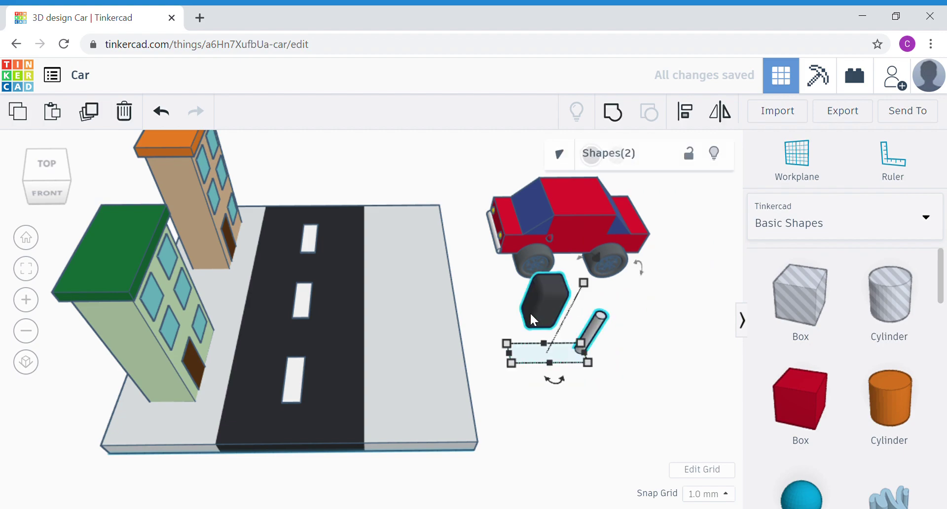
pyautogui.click(690, 114)
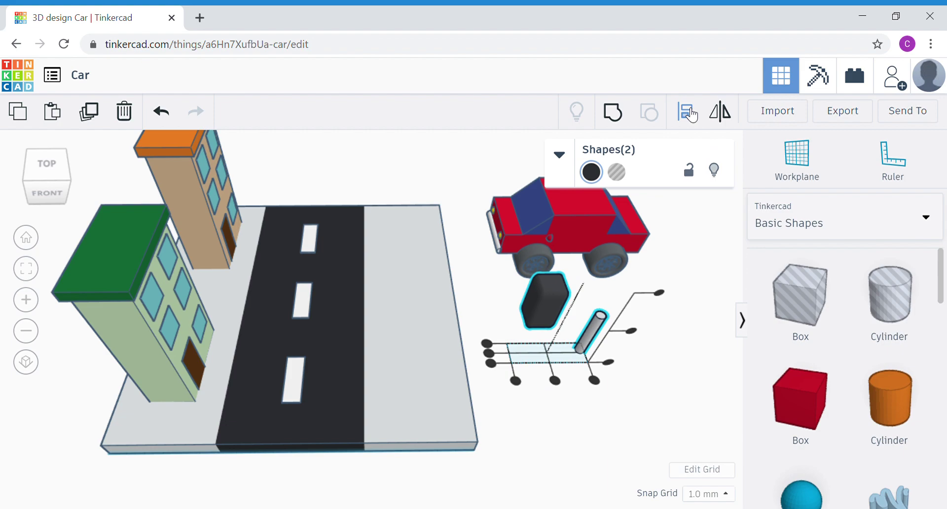
pyautogui.click(555, 380)
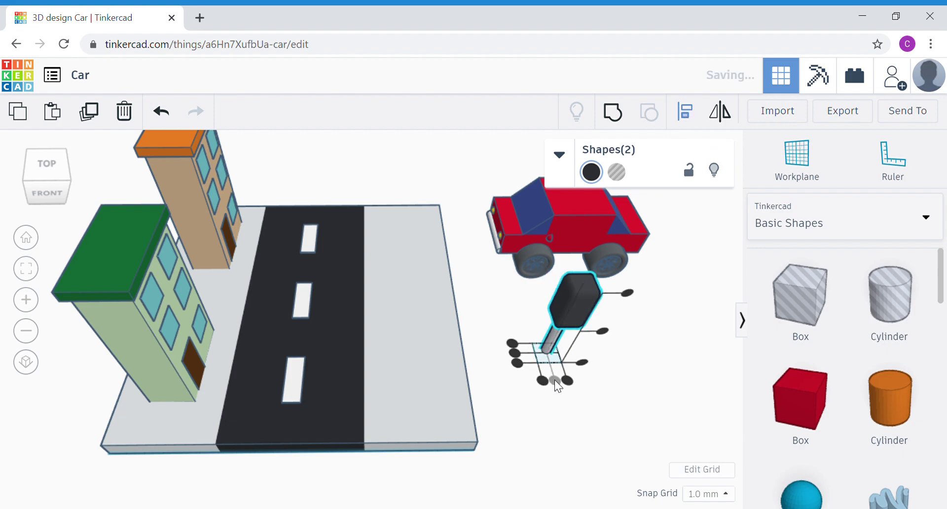
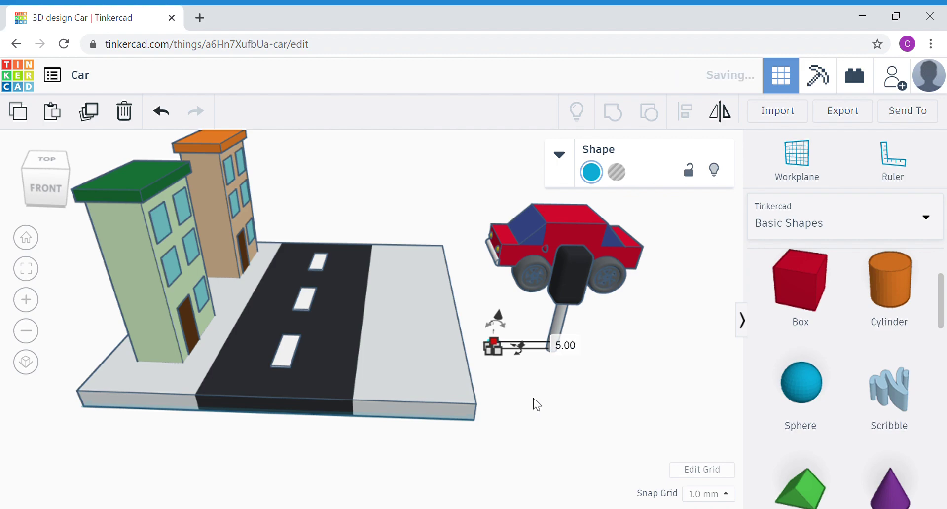
# Recolour the small 5 mm sphere beside the pole red
pyautogui.scroll(5, 537, 403)
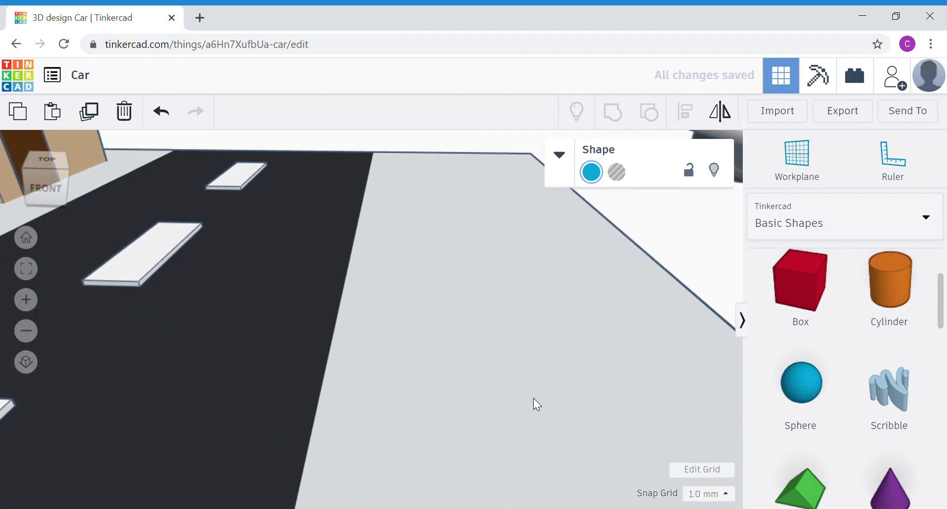
pyautogui.scroll(-5, 533, 398)
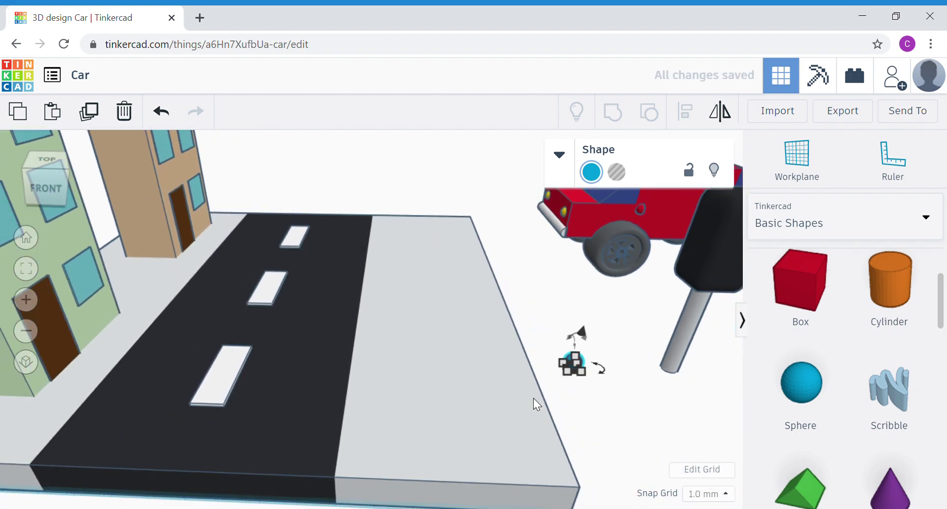
pyautogui.moveTo(522, 398); pyautogui.dragTo(270, 424, button='right')
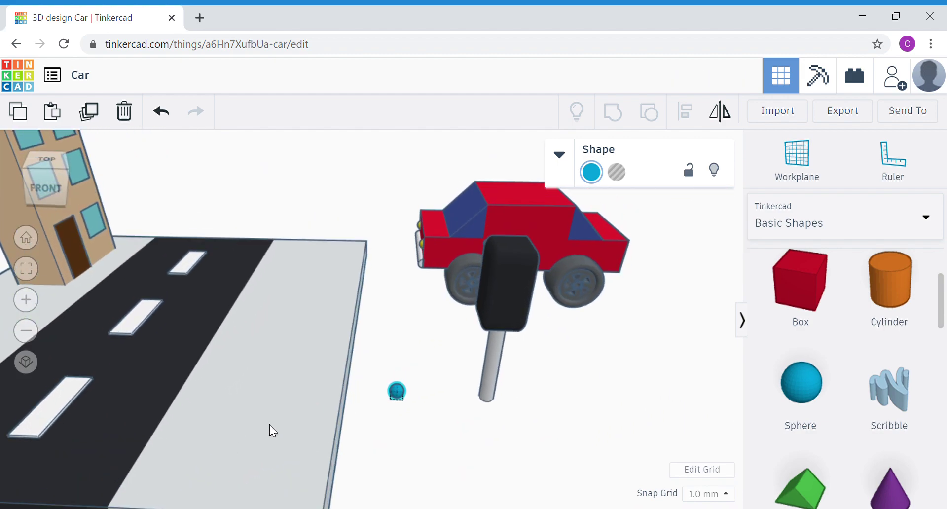
pyautogui.click(592, 172)
pyautogui.click(600, 270)
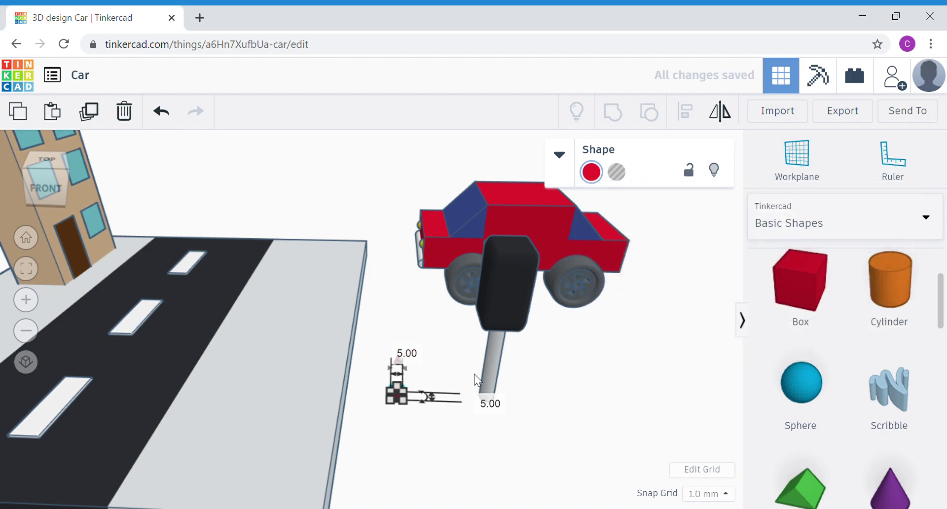
# Raise the small red sphere to 57 mm above the workplane
pyautogui.click(439, 367)
pyautogui.click(397, 383)
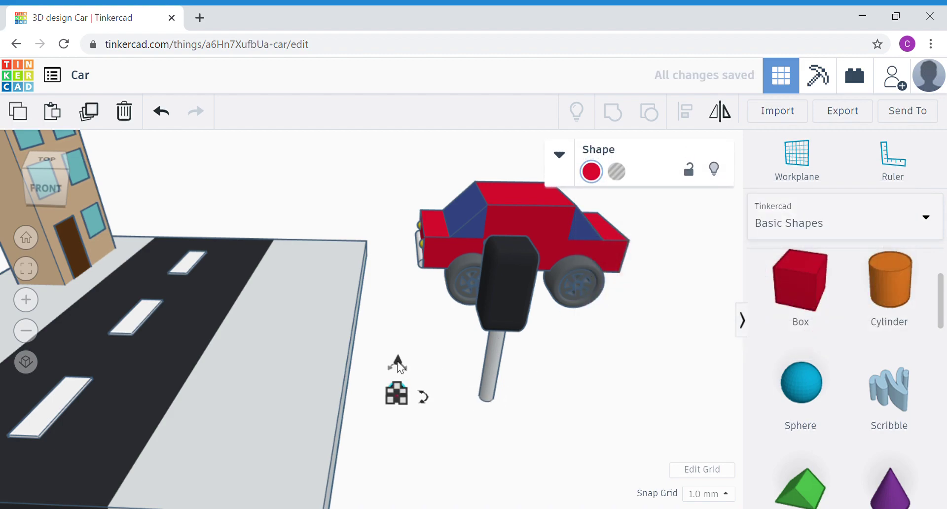
pyautogui.moveTo(398, 361); pyautogui.dragTo(407, 232)
pyautogui.click(490, 342)
pyautogui.write('57')
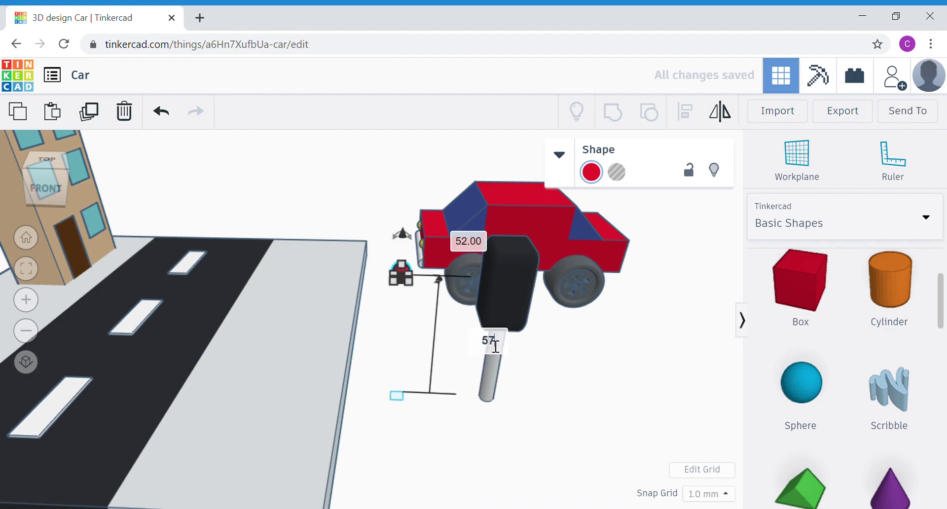
pyautogui.press('Return')
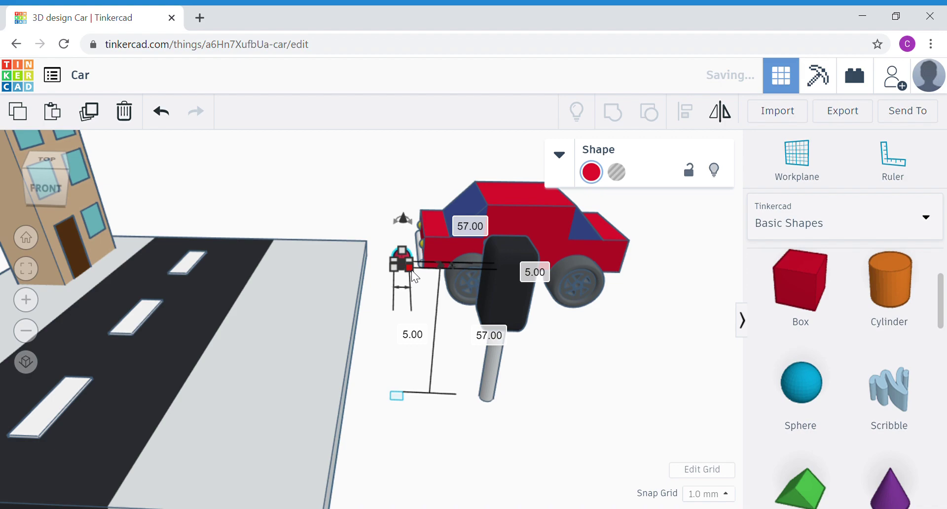
# Nudge the red sphere sideways until it sits on the upper front face of the black box
pyautogui.press('Right')
pyautogui.press('Right')
pyautogui.press('Right')
pyautogui.press('Right')
pyautogui.press('Right')
pyautogui.press('Right')
pyautogui.press('Right')
pyautogui.press('Right')
pyautogui.press('Right')
pyautogui.press('Right')
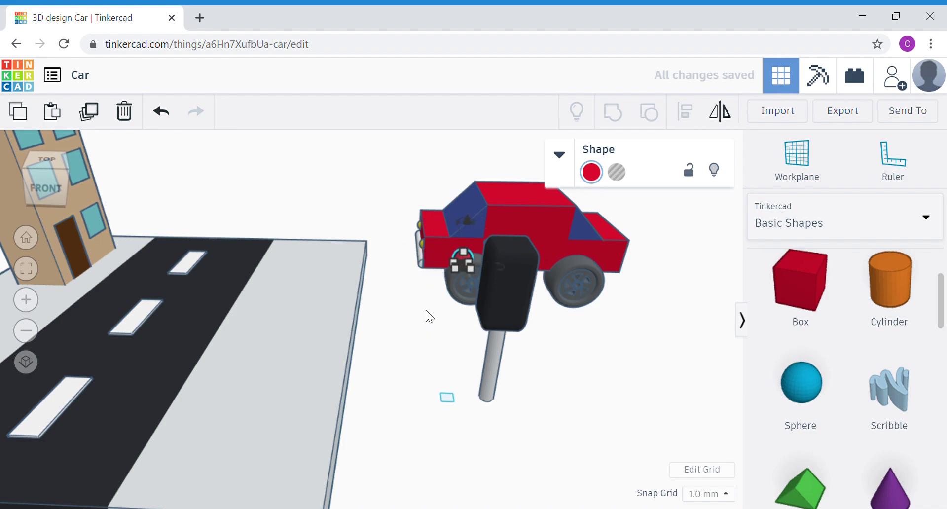
pyautogui.press('Right')
pyautogui.press('Right')
pyautogui.press('Right')
pyautogui.press('Right')
pyautogui.press('Right')
pyautogui.press('Right')
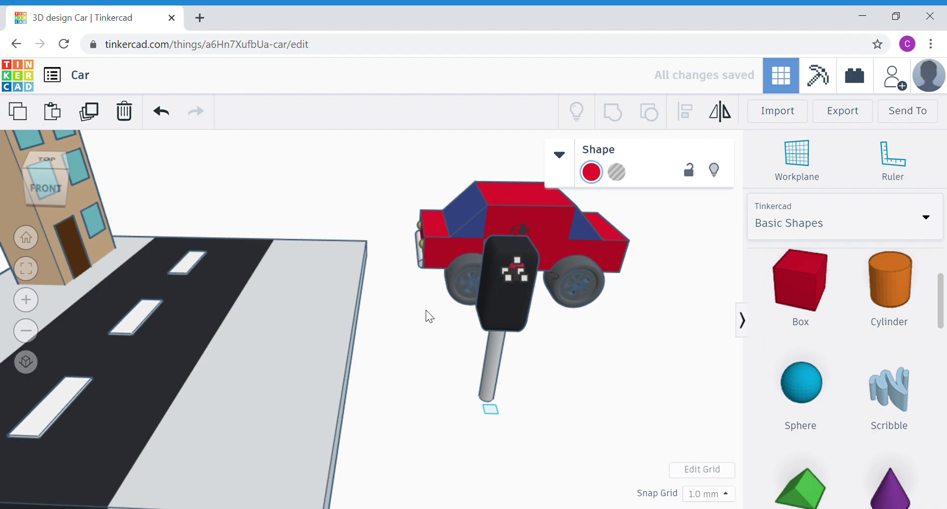
# Duplicate the red light, lower the copy by 8 mm and recolour it yellow
pyautogui.click(90, 112)
pyautogui.moveTo(522, 226); pyautogui.dragTo(517, 253)
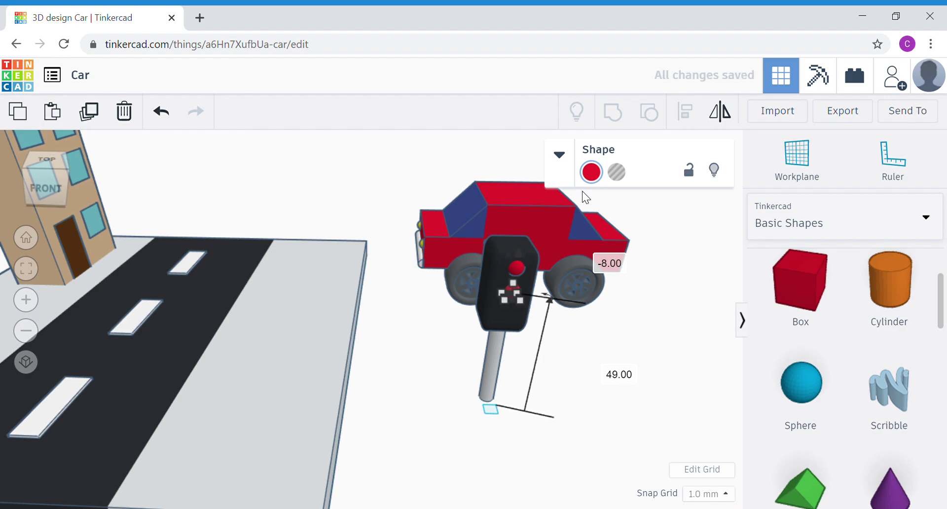
pyautogui.click(594, 175)
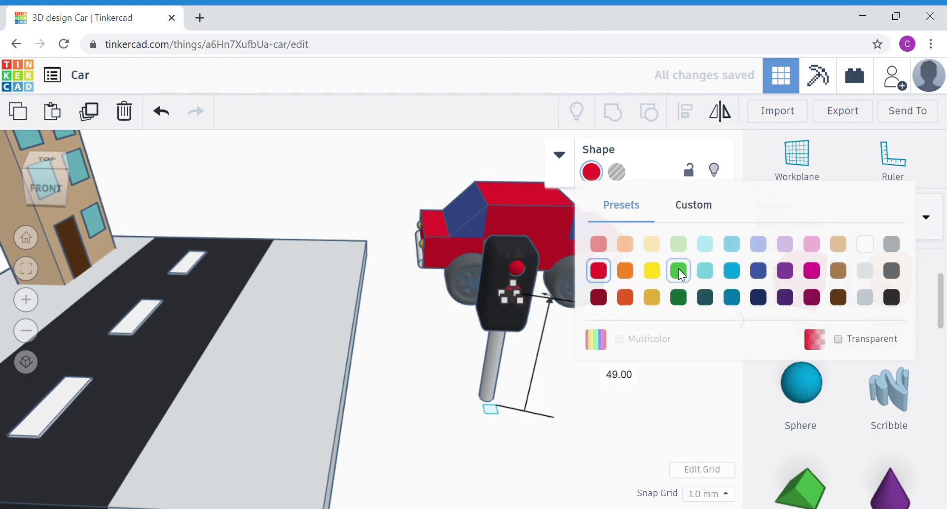
pyautogui.click(653, 271)
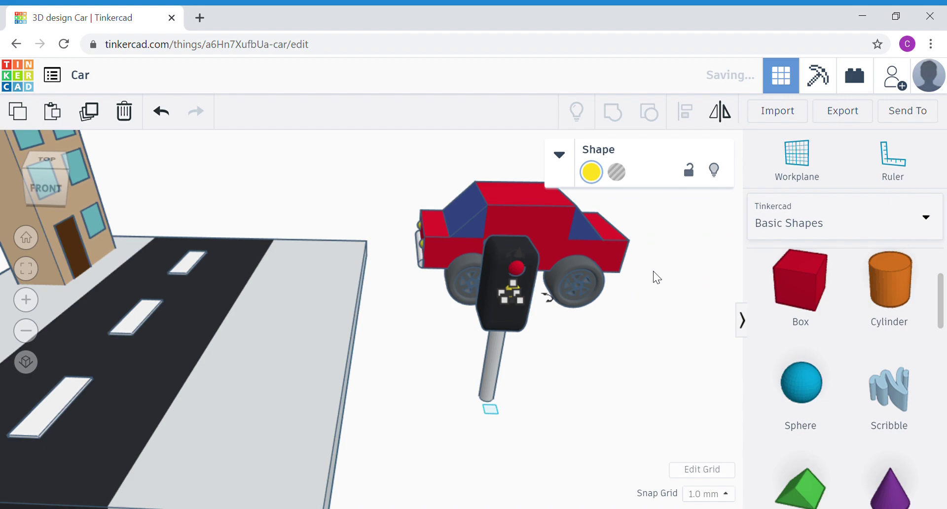
# Duplicate the yellow light with the same downward spacing and recolour the copy green
pyautogui.click(98, 117)
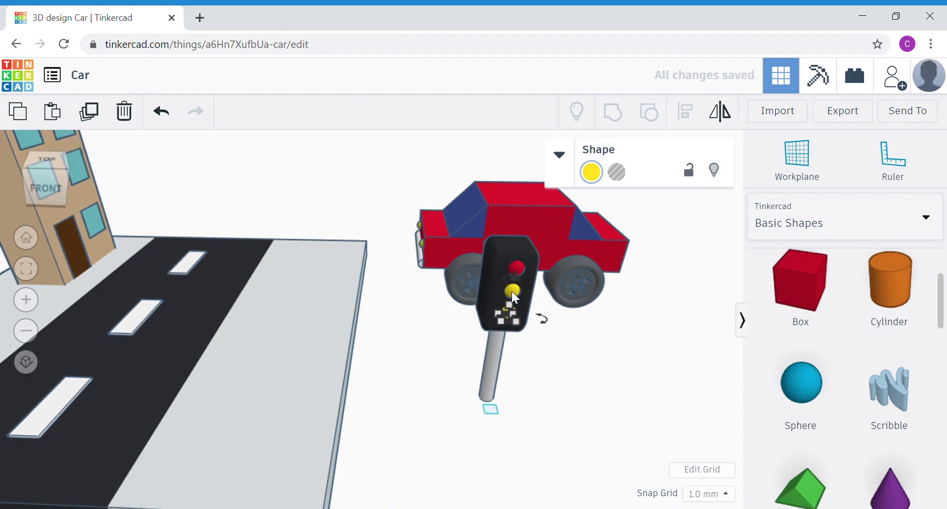
pyautogui.moveTo(518, 288); pyautogui.dragTo(505, 316)
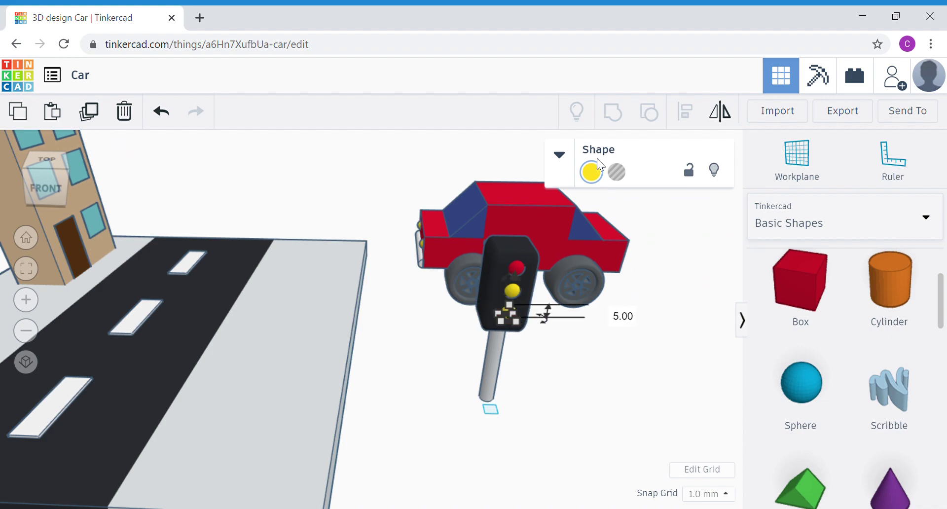
pyautogui.click(599, 177)
pyautogui.click(676, 274)
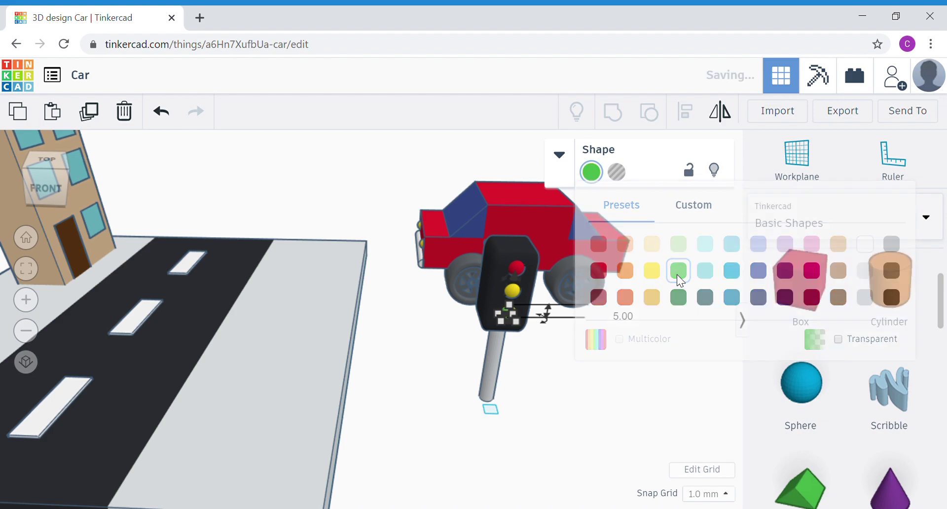
pyautogui.click(626, 404)
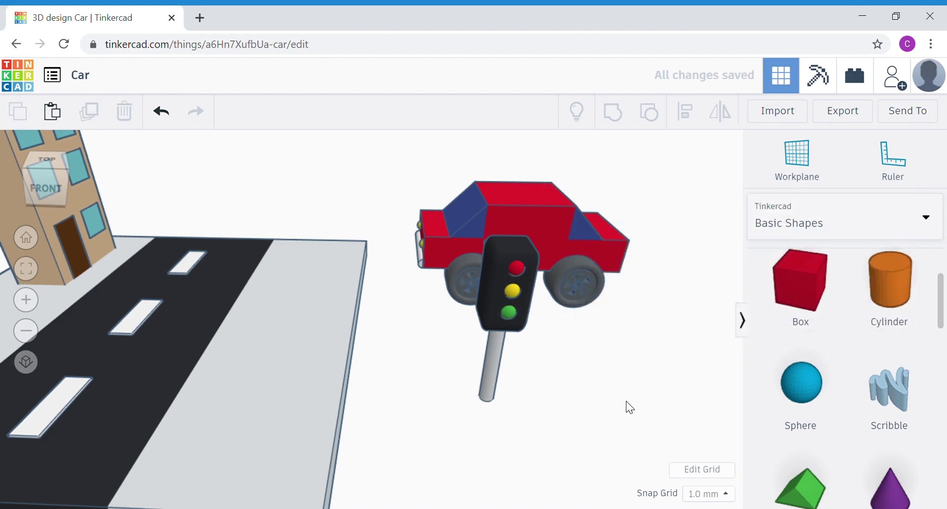
# Group the five traffic light parts into one shape and keep their colours with the Multicolor option
pyautogui.moveTo(626, 401); pyautogui.dragTo(526, 429, button='right')
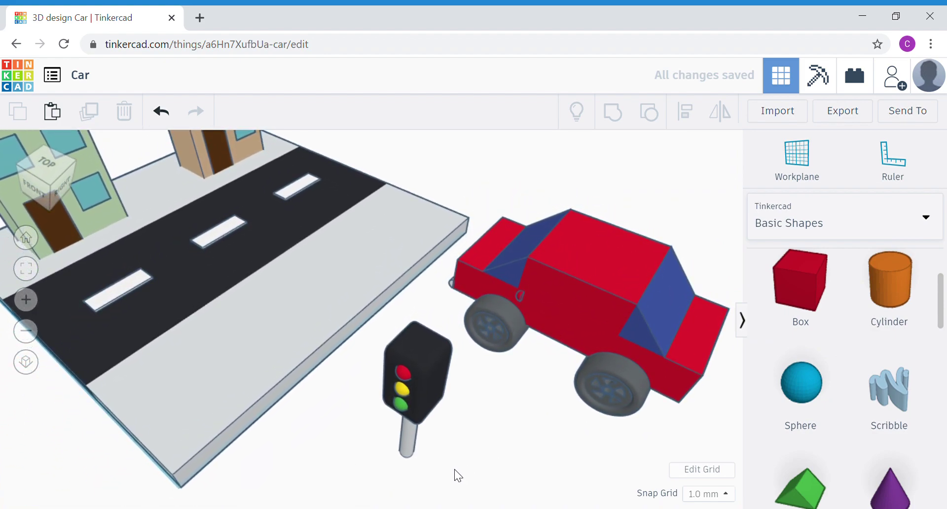
pyautogui.moveTo(454, 469); pyautogui.dragTo(375, 365)
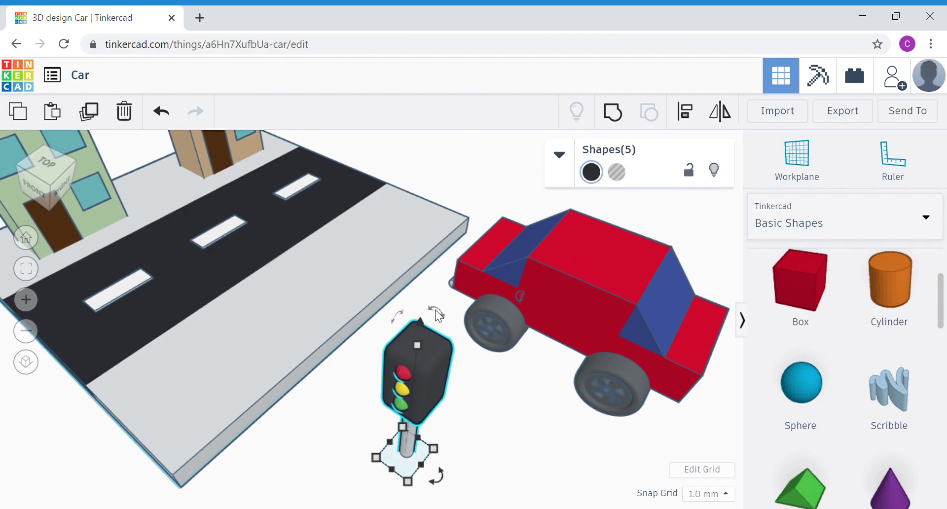
pyautogui.click(623, 115)
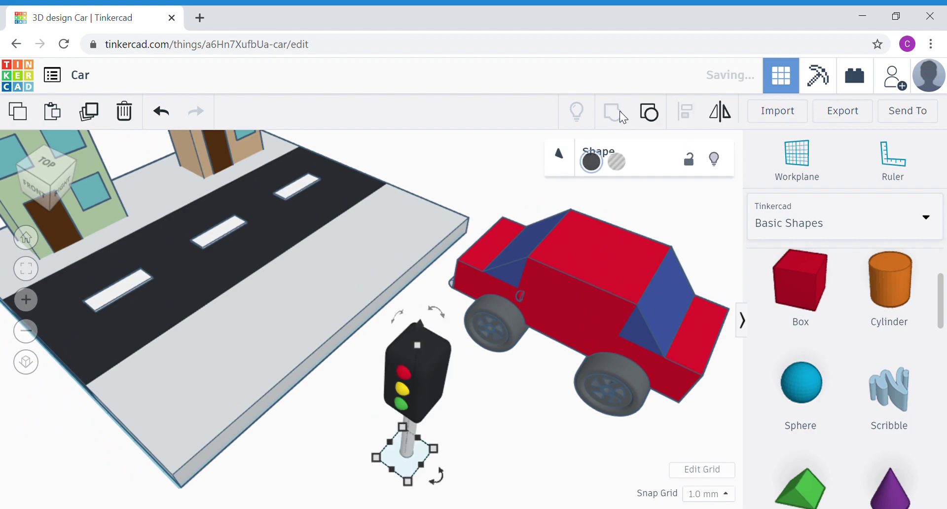
pyautogui.click(591, 174)
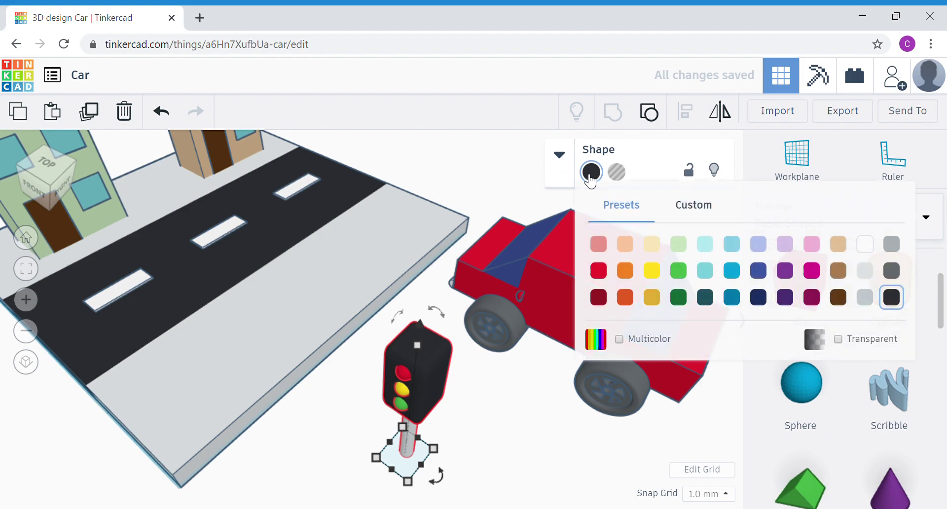
pyautogui.click(630, 348)
pyautogui.click(327, 448)
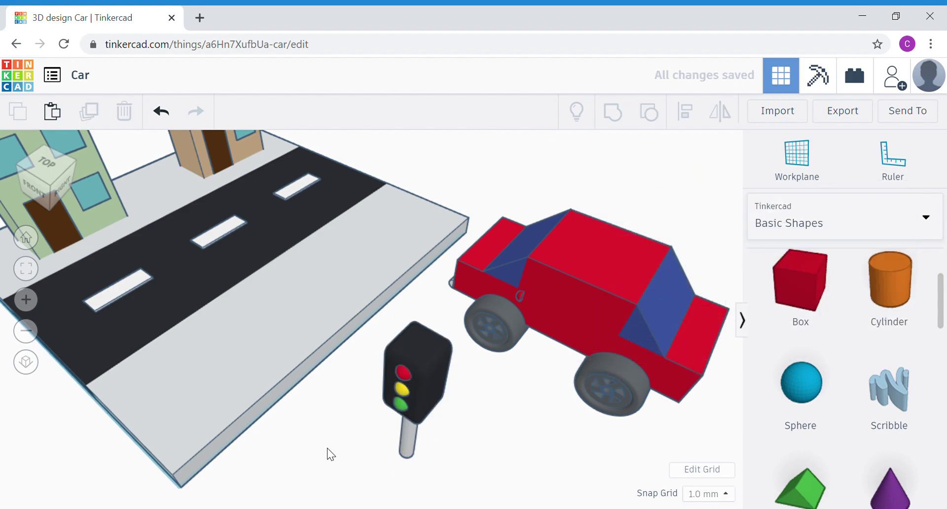
# Raise the traffic light by 10 mm and move it onto the far end of the empty pavement beside the road
pyautogui.moveTo(327, 448); pyautogui.dragTo(408, 433, button='right')
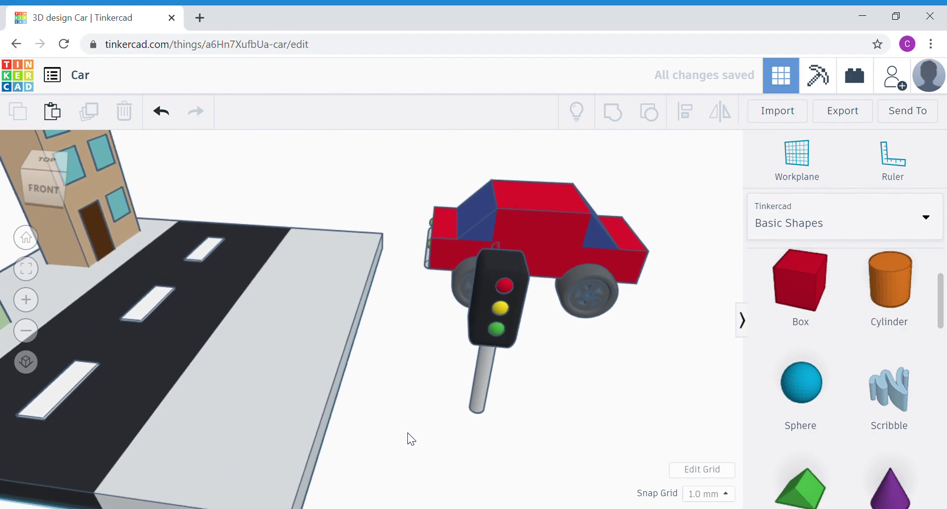
pyautogui.click(501, 284)
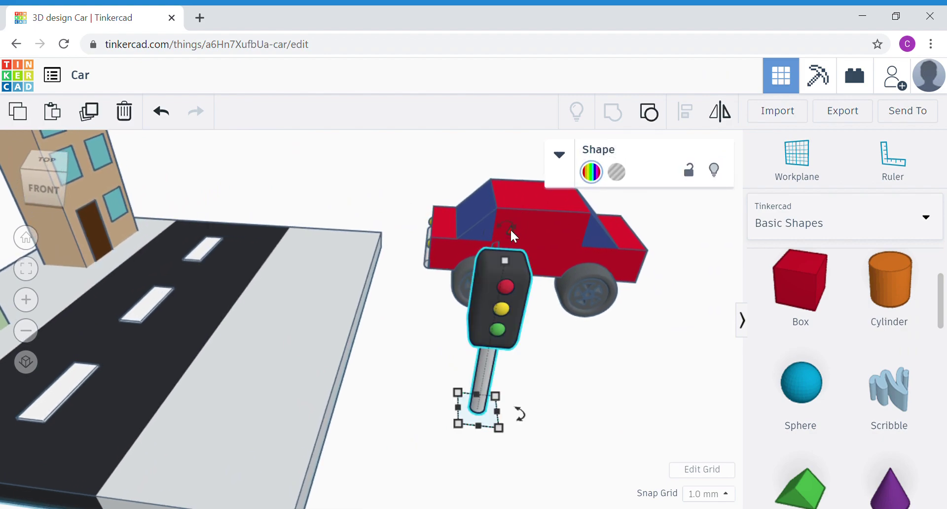
pyautogui.moveTo(510, 228); pyautogui.dragTo(513, 196)
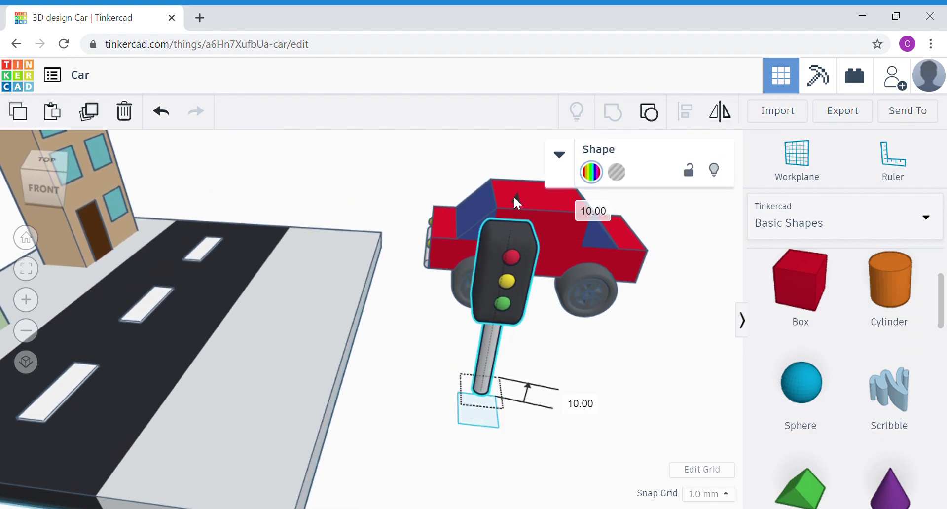
pyautogui.moveTo(484, 272); pyautogui.dragTo(300, 159)
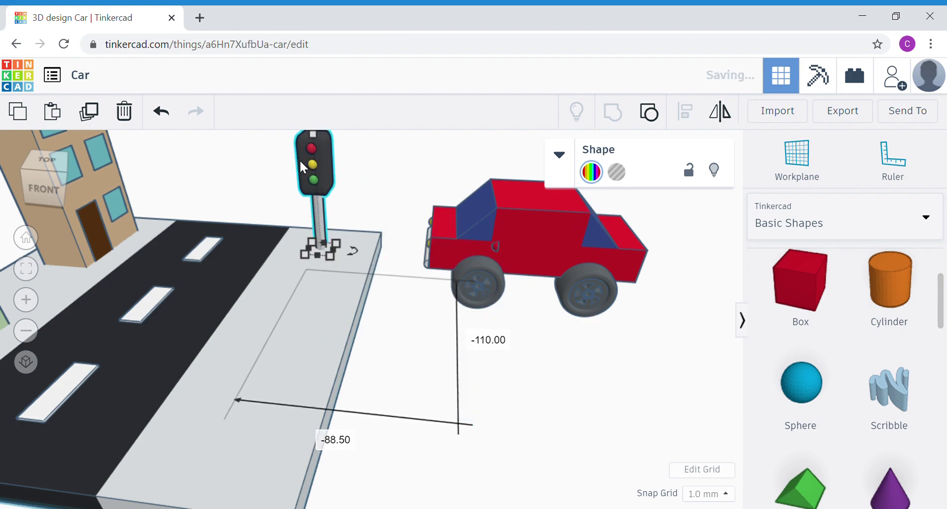
# Scale the car down proportionally to about 75.6 mm long and 45.6 mm wide
pyautogui.scroll(-5, 435, 384)
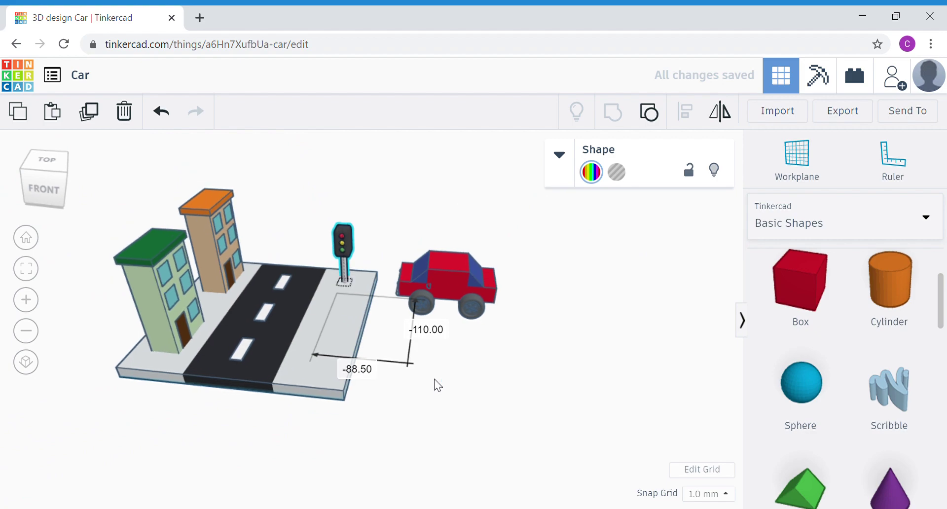
pyautogui.moveTo(434, 383); pyautogui.dragTo(468, 384, button='right')
pyautogui.moveTo(467, 384); pyautogui.dragTo(604, 391, button='middle')
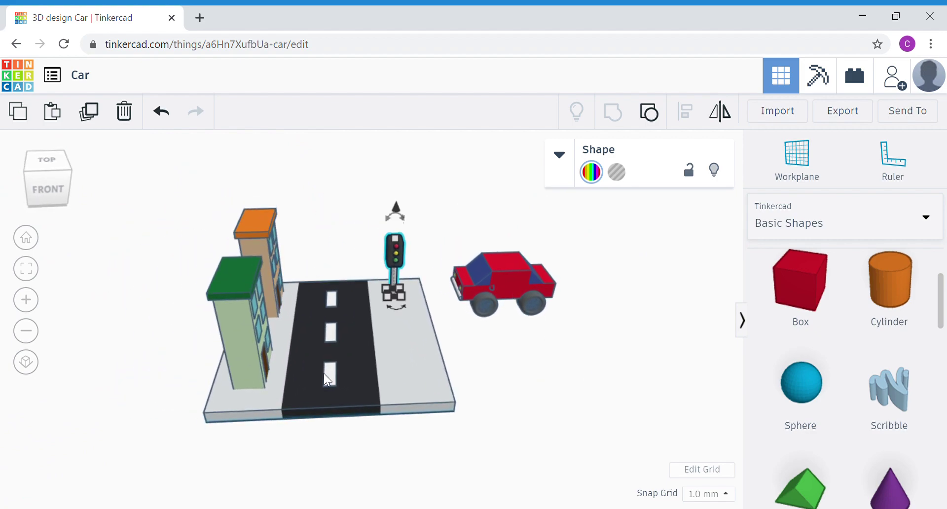
pyautogui.click(556, 368)
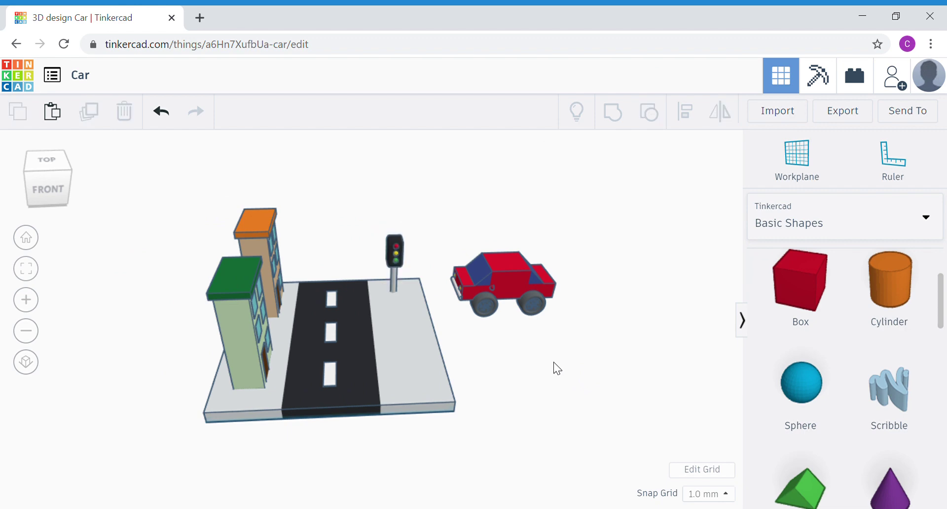
pyautogui.click(503, 292)
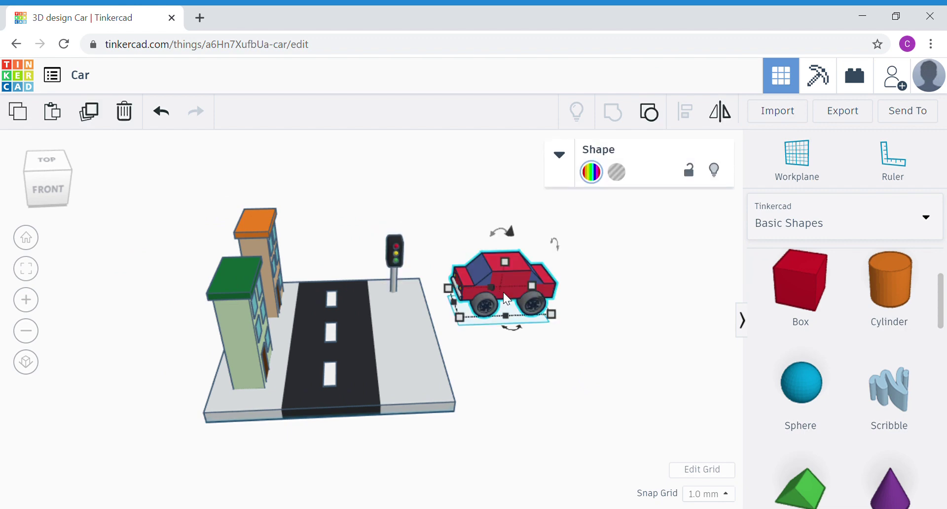
pyautogui.moveTo(551, 314)
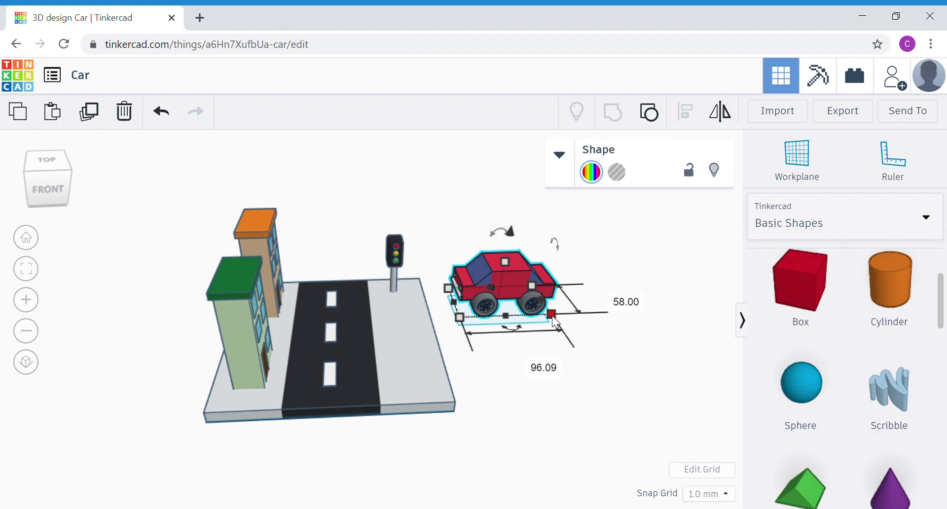
pyautogui.moveTo(552, 315); pyautogui.dragTo(527, 309)
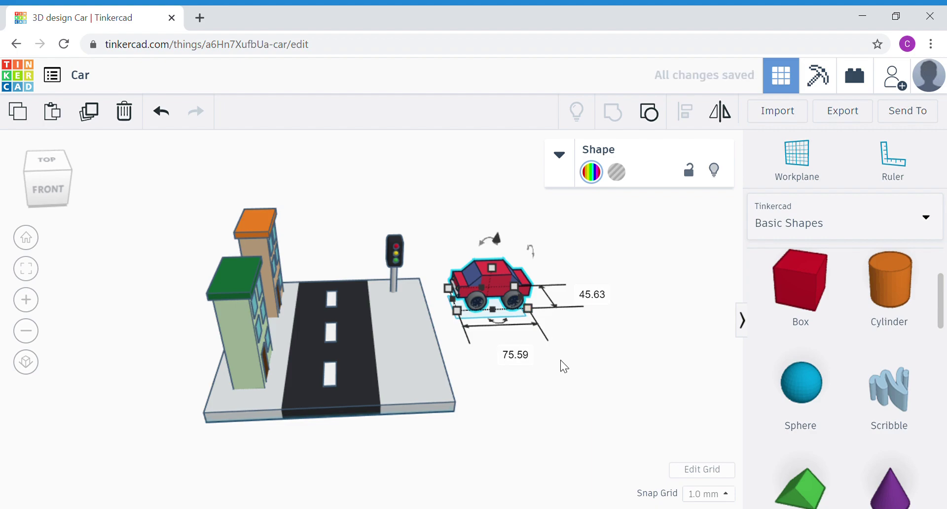
pyautogui.click(564, 366)
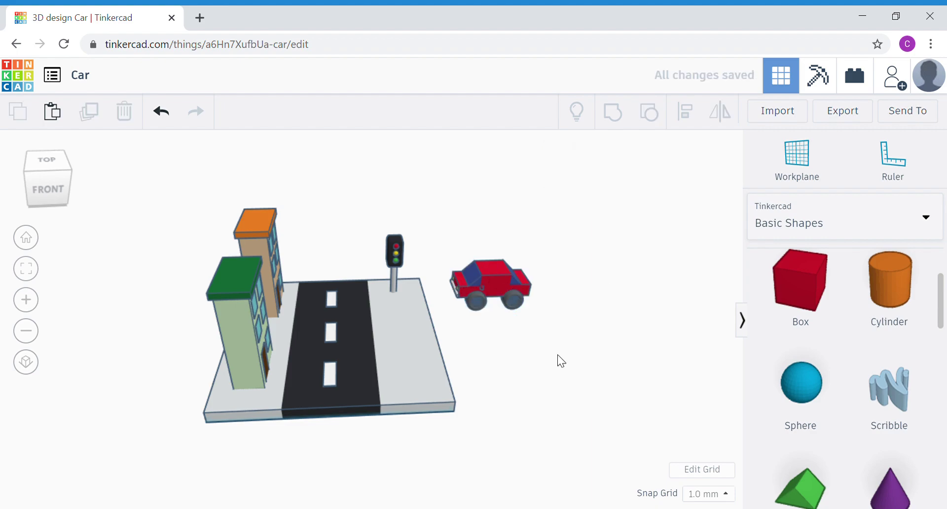
# Rotate the car -90° about the vertical axis and set its height above the workplane to 10 mm
pyautogui.click(493, 289)
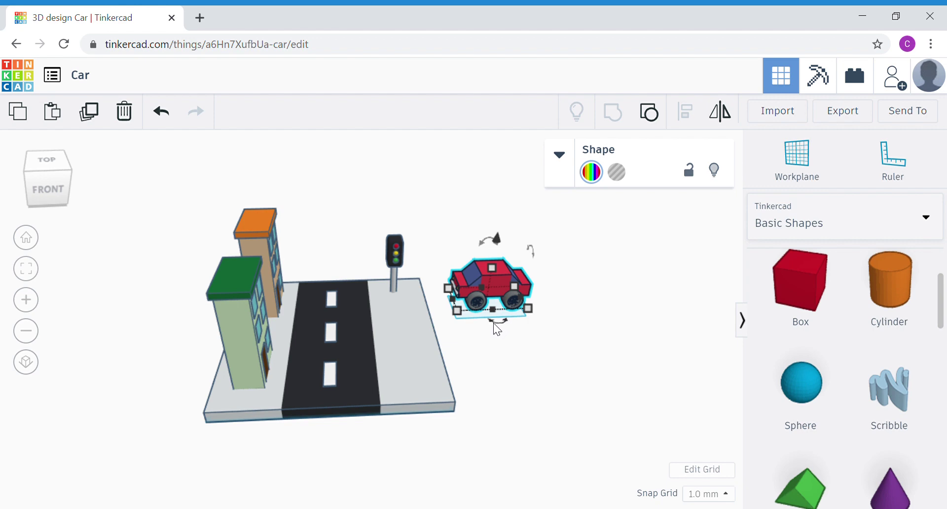
pyautogui.moveTo(497, 327); pyautogui.dragTo(520, 297)
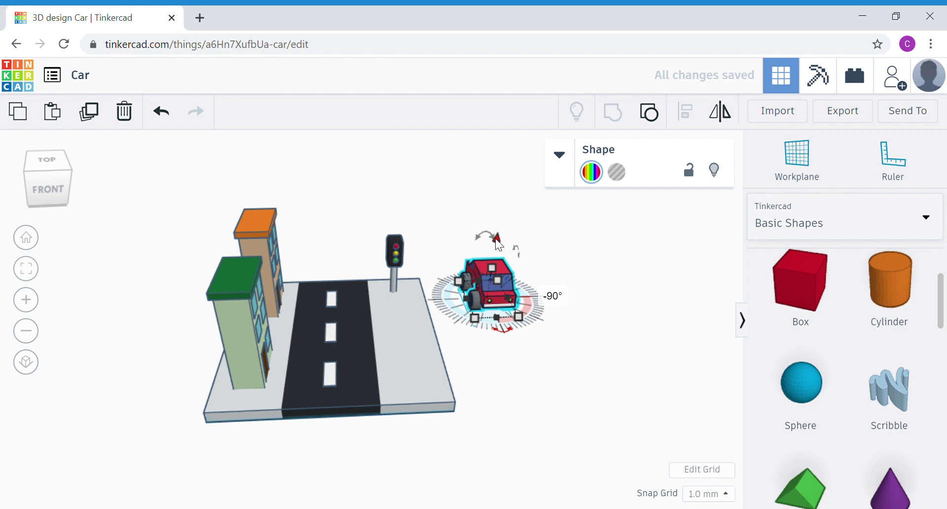
pyautogui.moveTo(495, 239); pyautogui.dragTo(497, 229)
pyautogui.click(610, 336)
pyautogui.write('10')
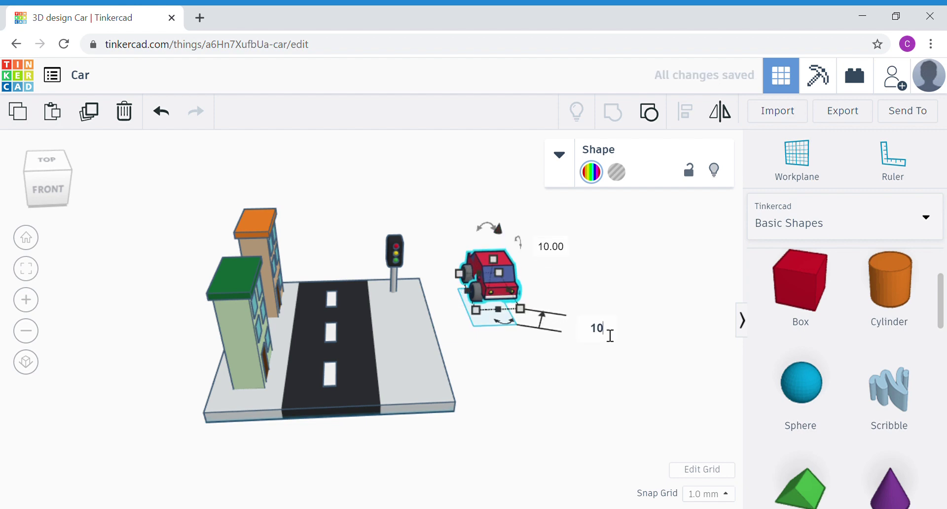
pyautogui.press('Return')
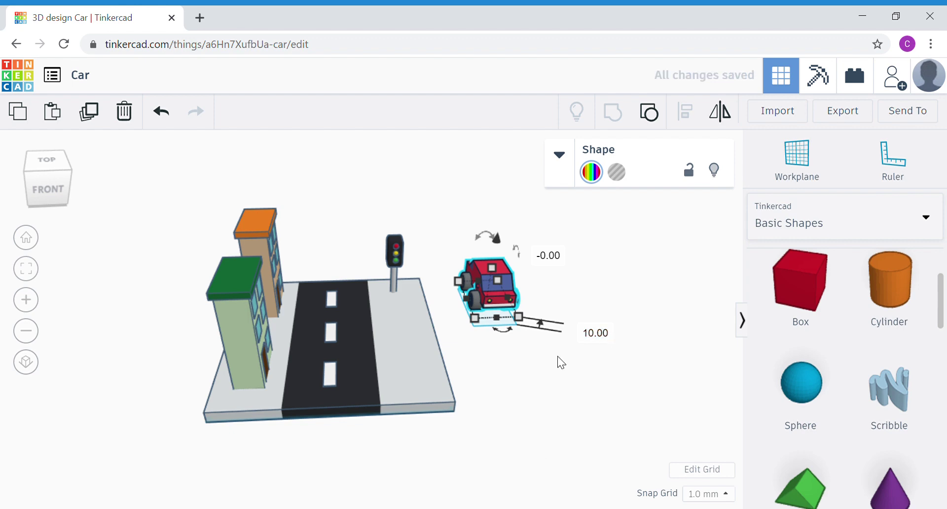
# Move the car onto the middle of the road, over the white centre markings
pyautogui.moveTo(504, 289)
pyautogui.moveTo(504, 285); pyautogui.dragTo(341, 333)
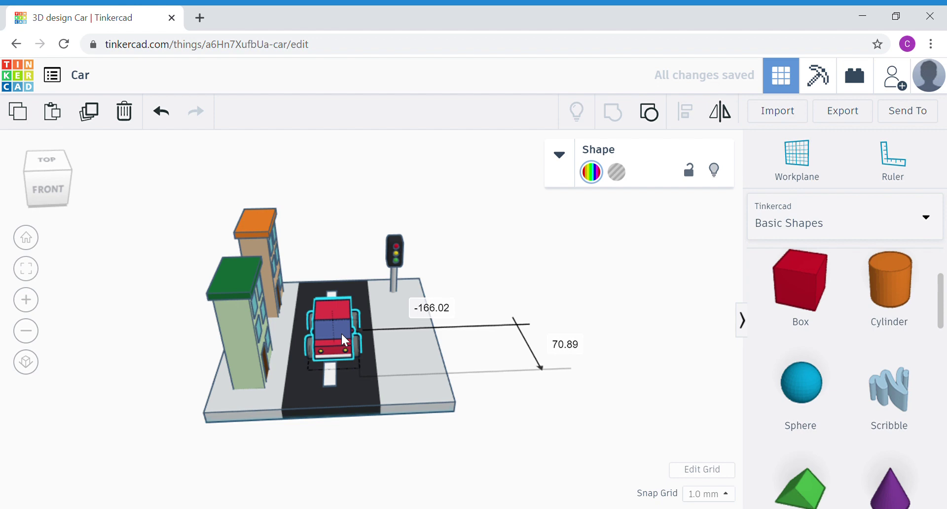
pyautogui.click(567, 304)
# Download a picture of the finished street scene through the Send To options and close the dialog
pyautogui.moveTo(556, 308)
pyautogui.mouseDown(button='right')
pyautogui.moveTo(479, 292)
pyautogui.moveTo(555, 297)
pyautogui.mouseUp(button='right')
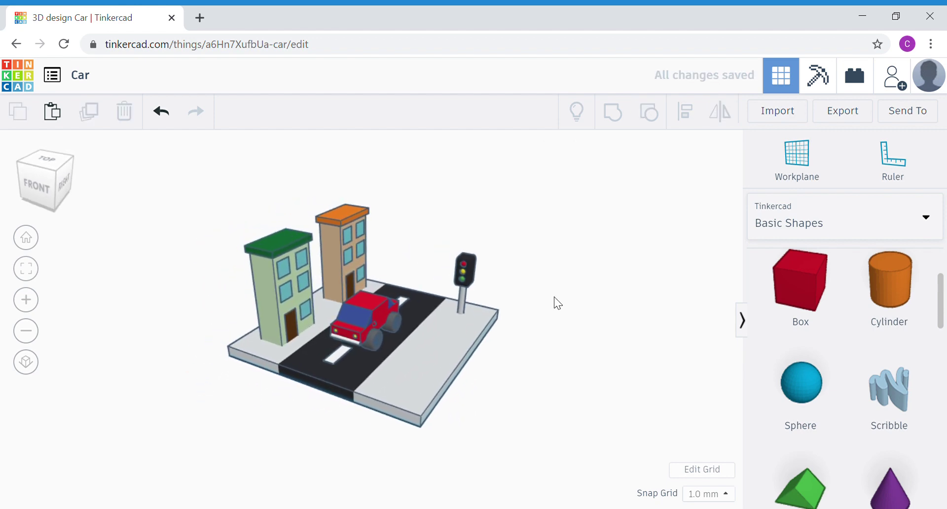
pyautogui.scroll(3, 554, 297)
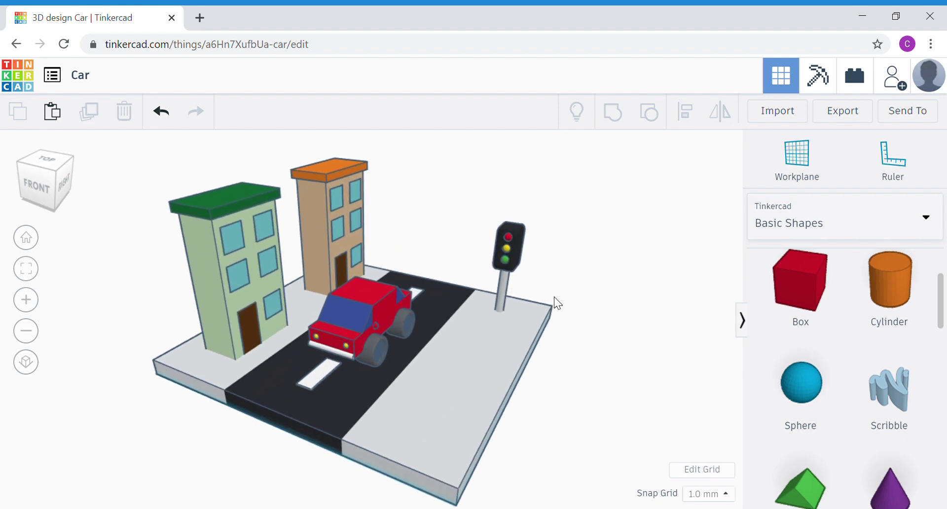
pyautogui.scroll(-3, 555, 297)
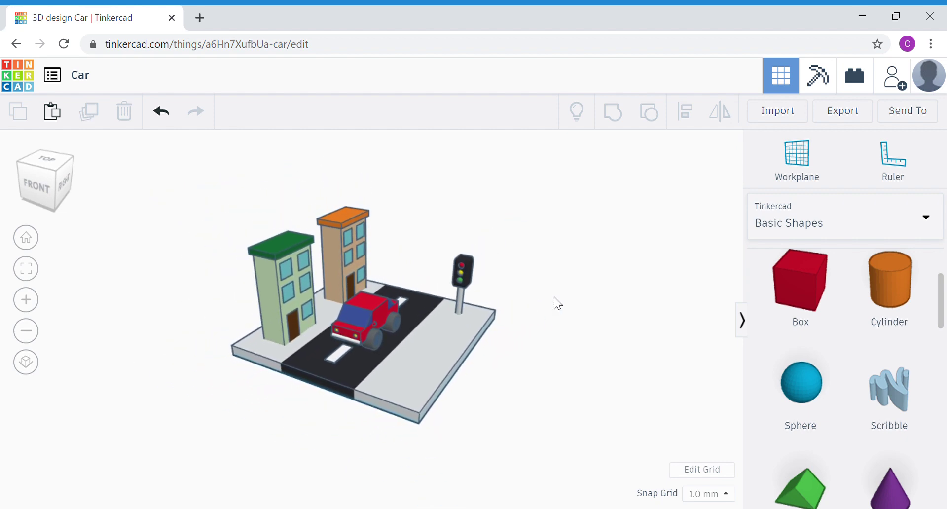
pyautogui.click(906, 119)
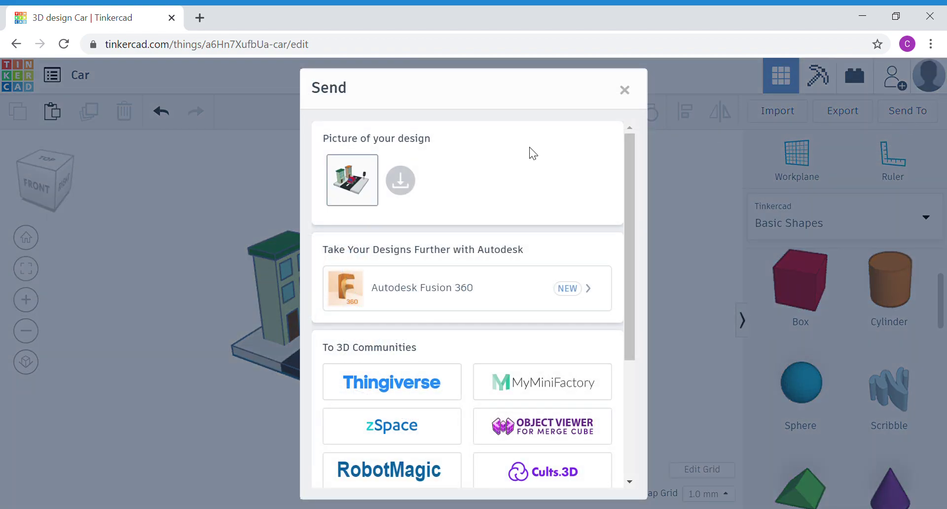
pyautogui.click(401, 182)
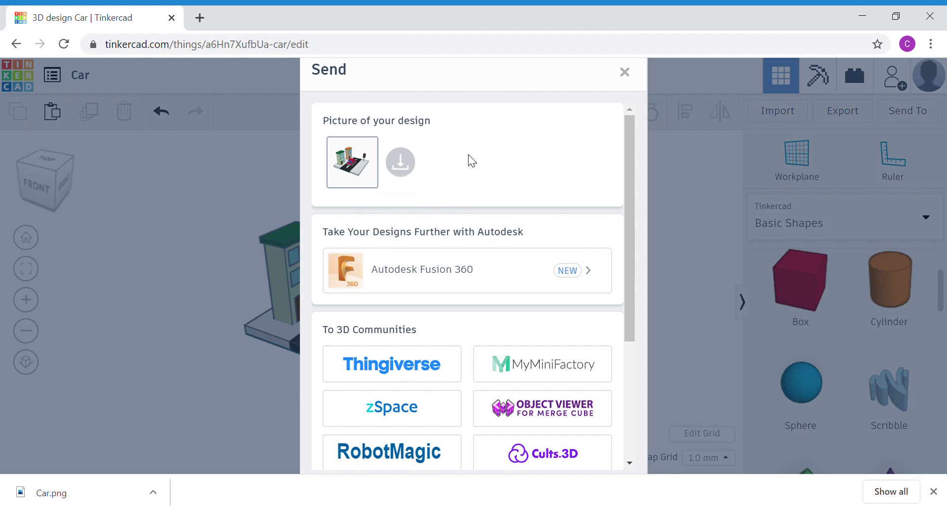
pyautogui.click(624, 72)
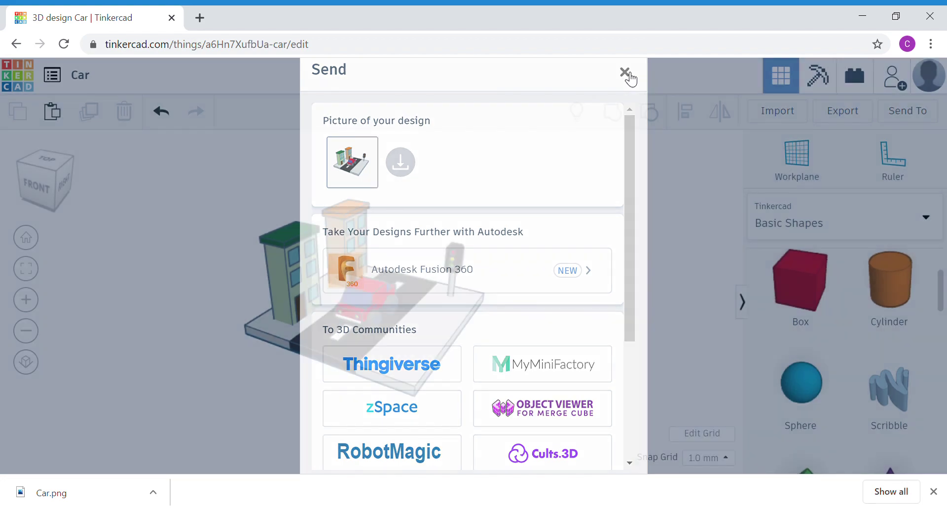